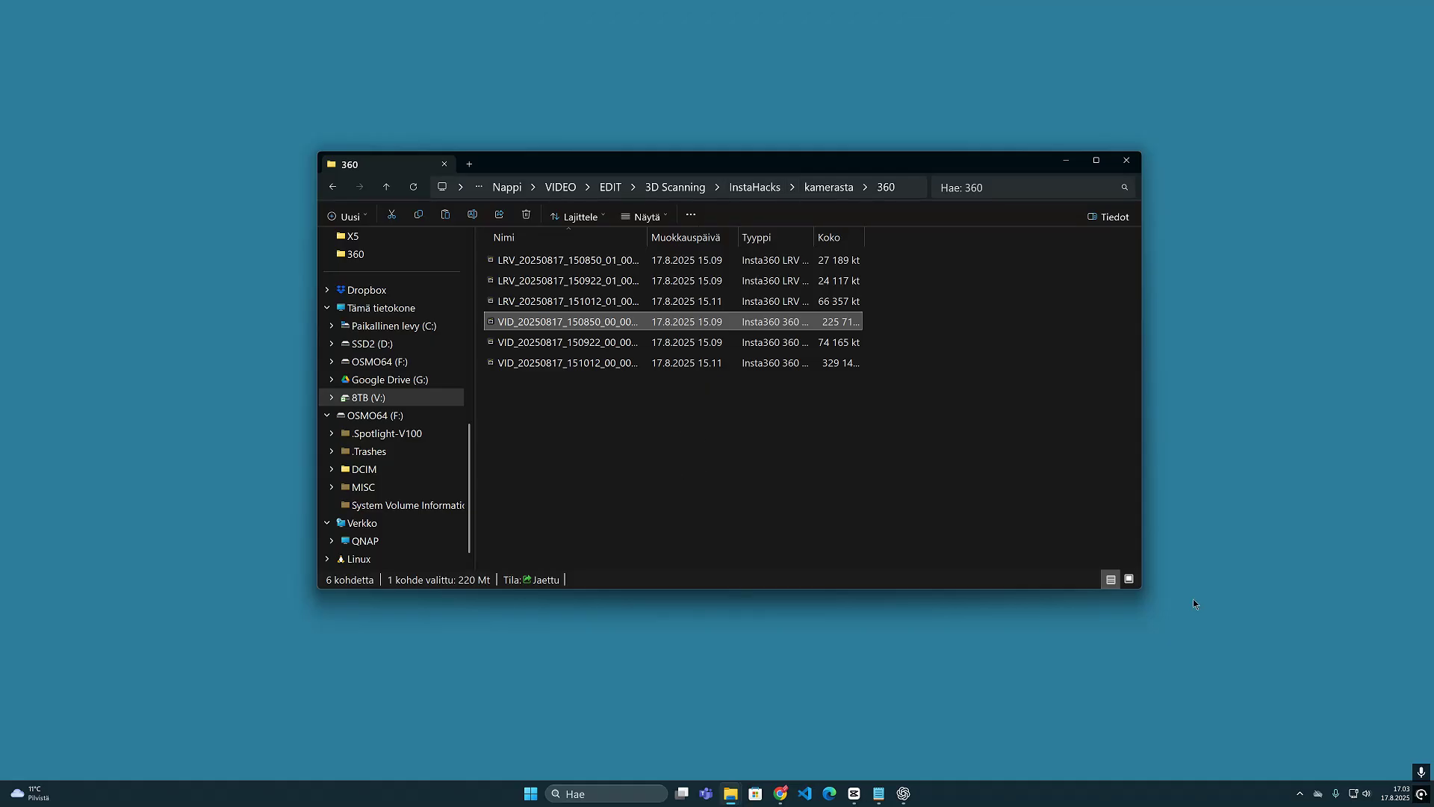
- Switch the 360 folder to large thumbnails and preview VID_20250817_150922_00_002.insv
left_click(1129, 579)
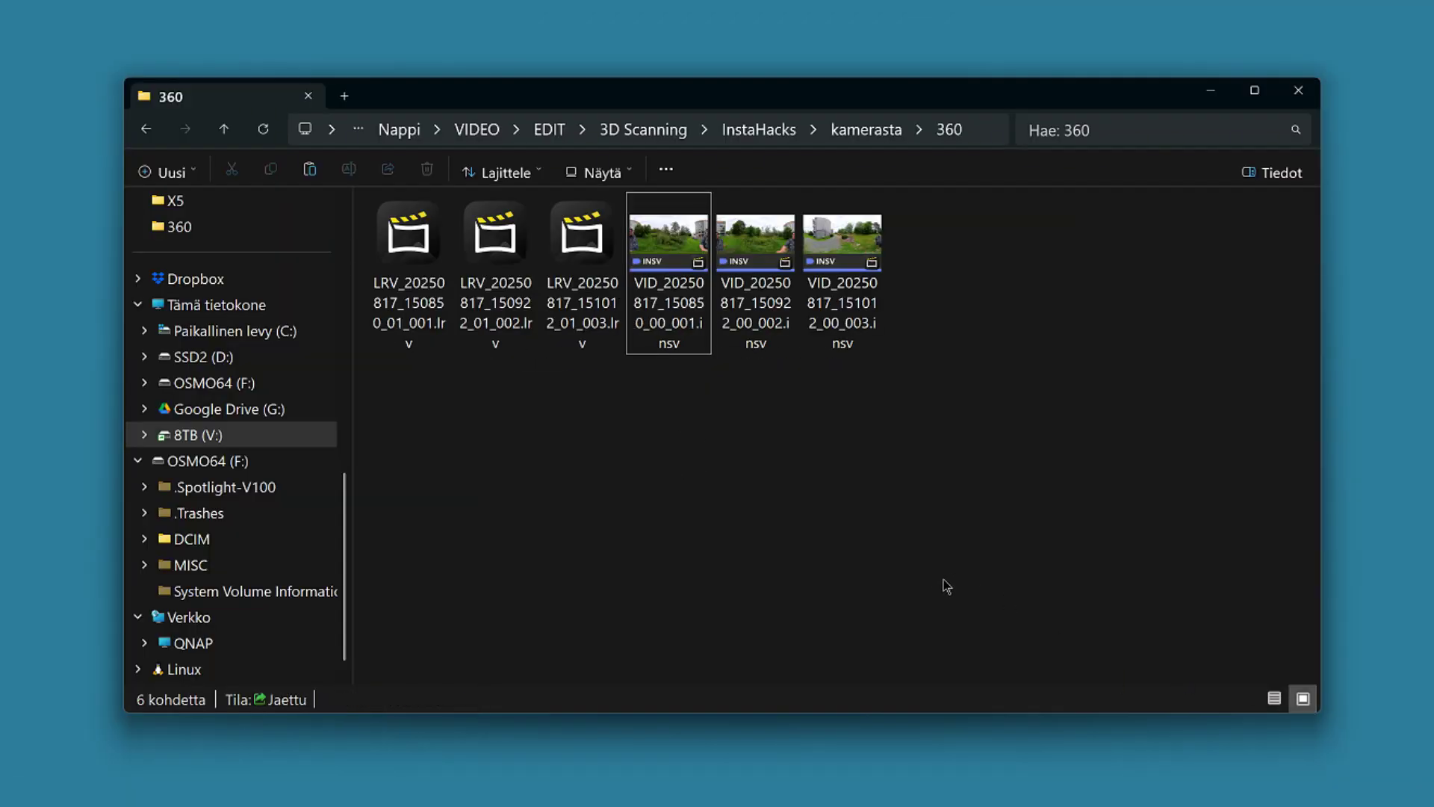
double_click(747, 266)
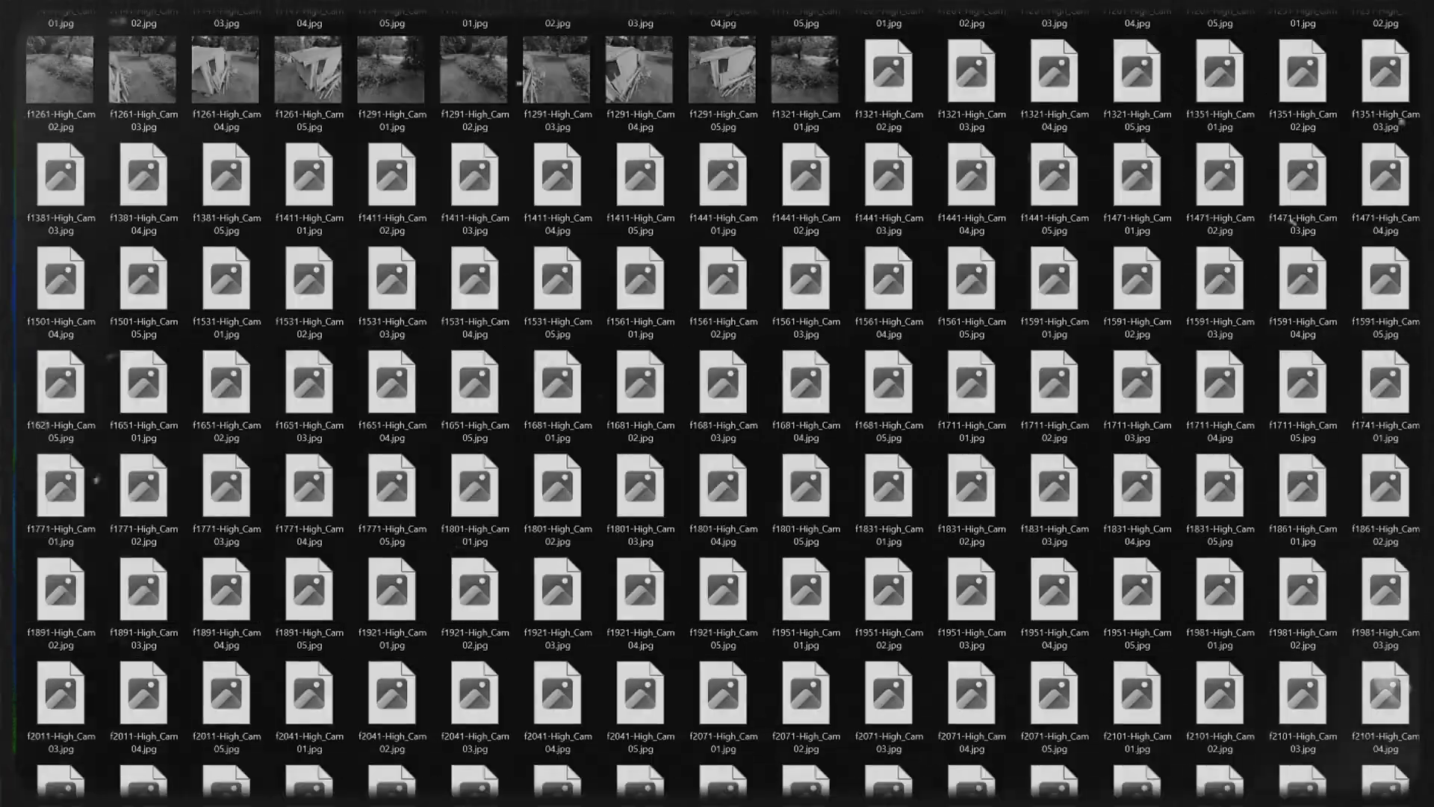
- Scrub the Insta360 Studio 360 clip preview back from 1:27 to about 0:49
scroll(717, 404, "down", 15)
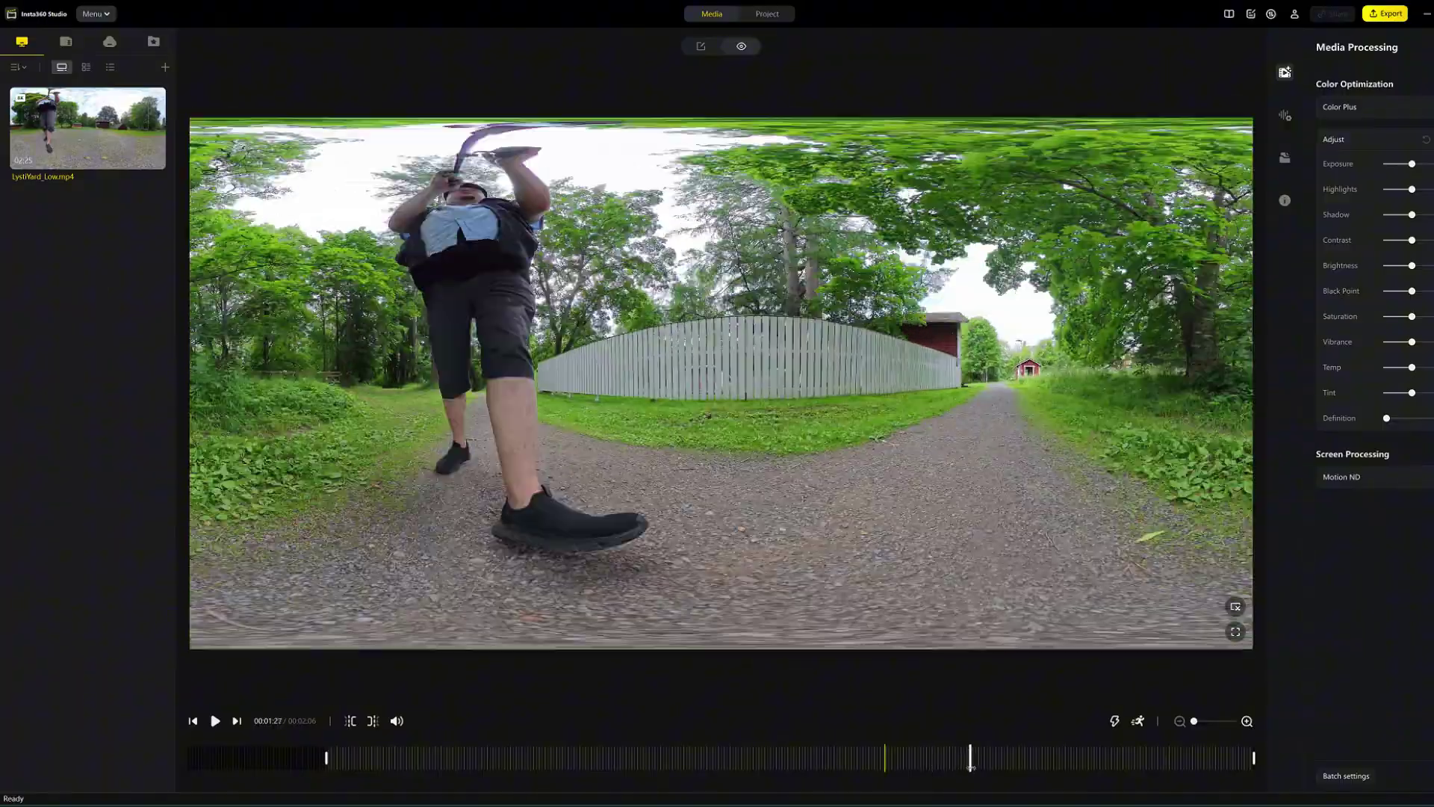
left_click_drag(967, 767, 579, 783)
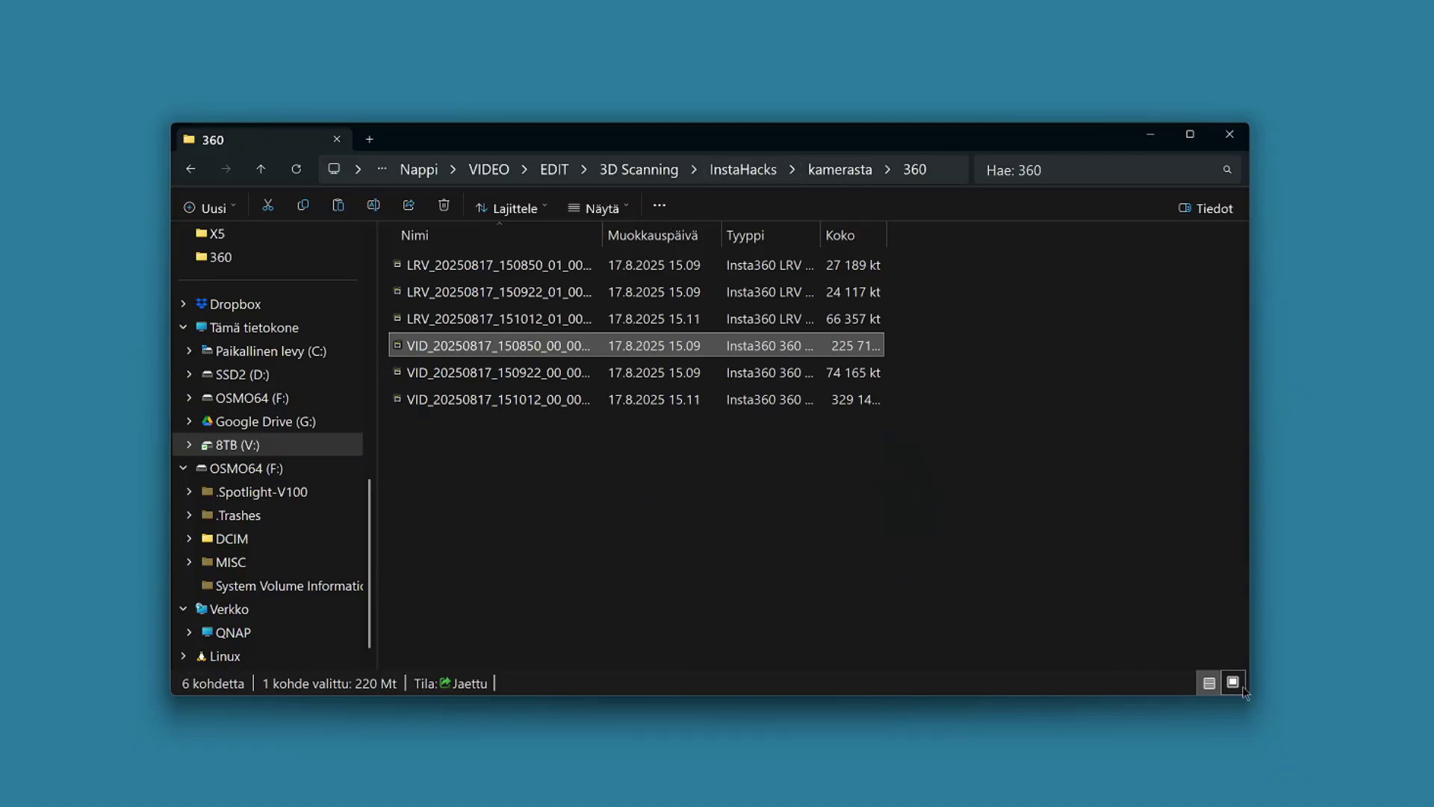
- Switch the folder listing to large thumbnails
left_click(1242, 686)
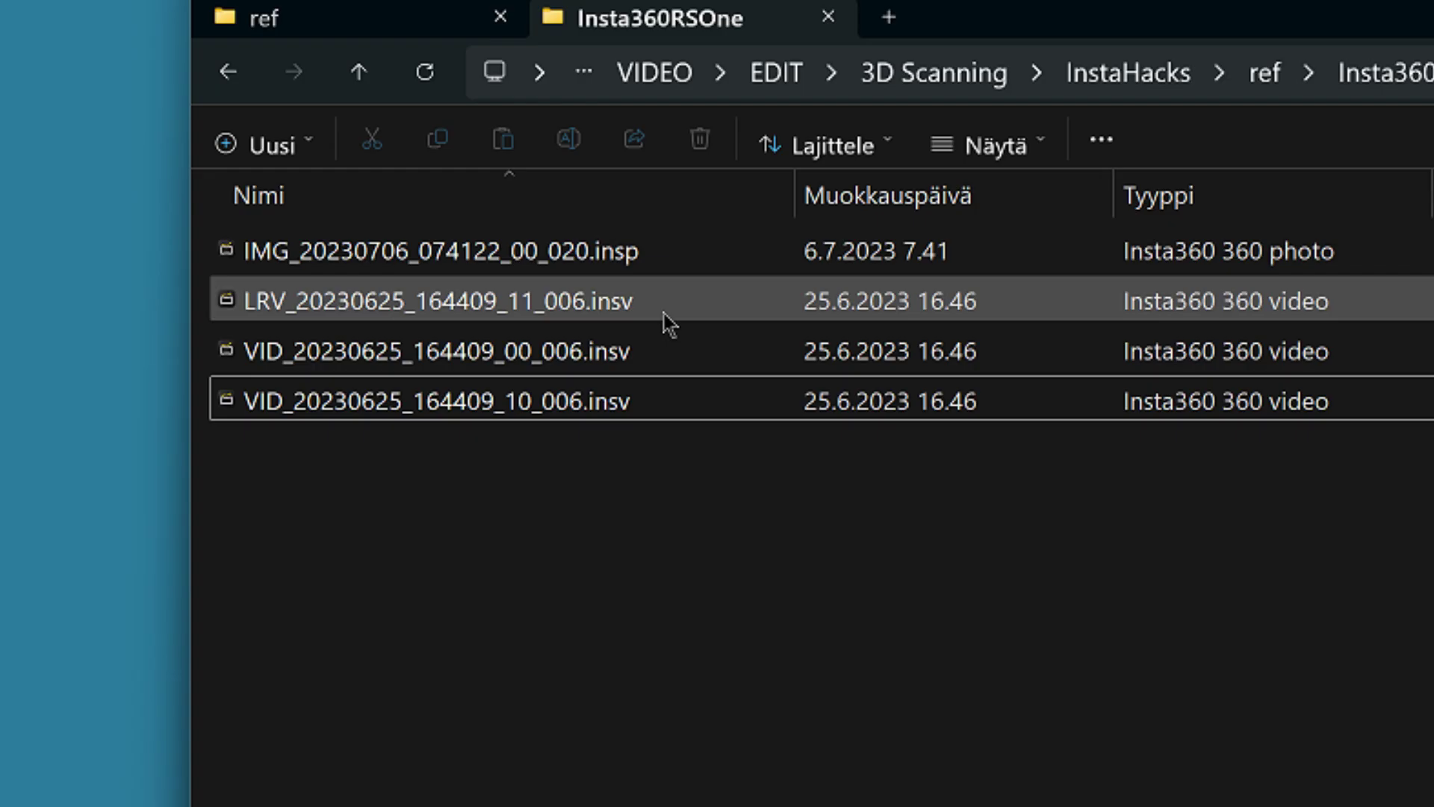
- Select LRV_20230625_164409_11_006.insv and edit its name to change the extension to .mp4
left_click(448, 229)
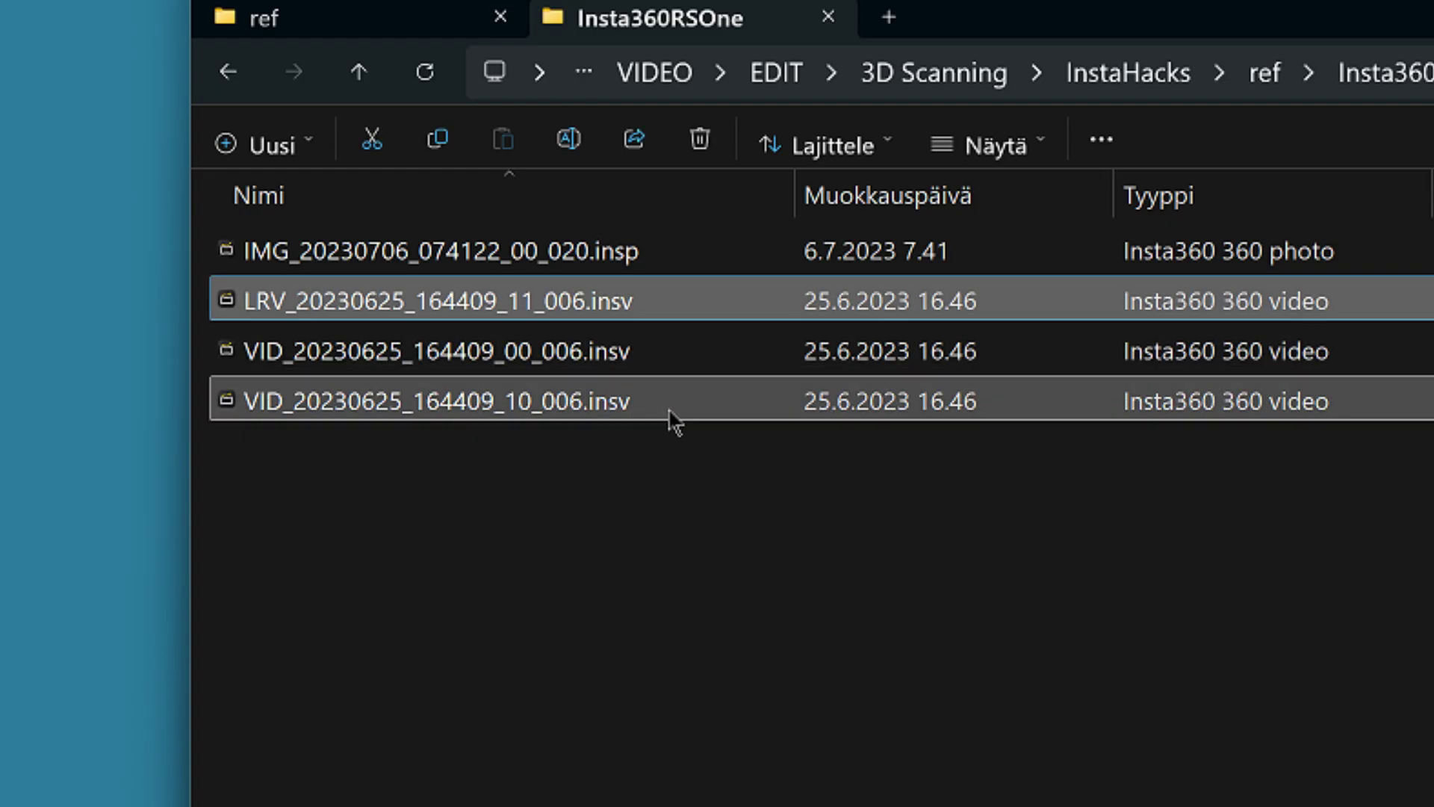
left_click(663, 411, "shift")
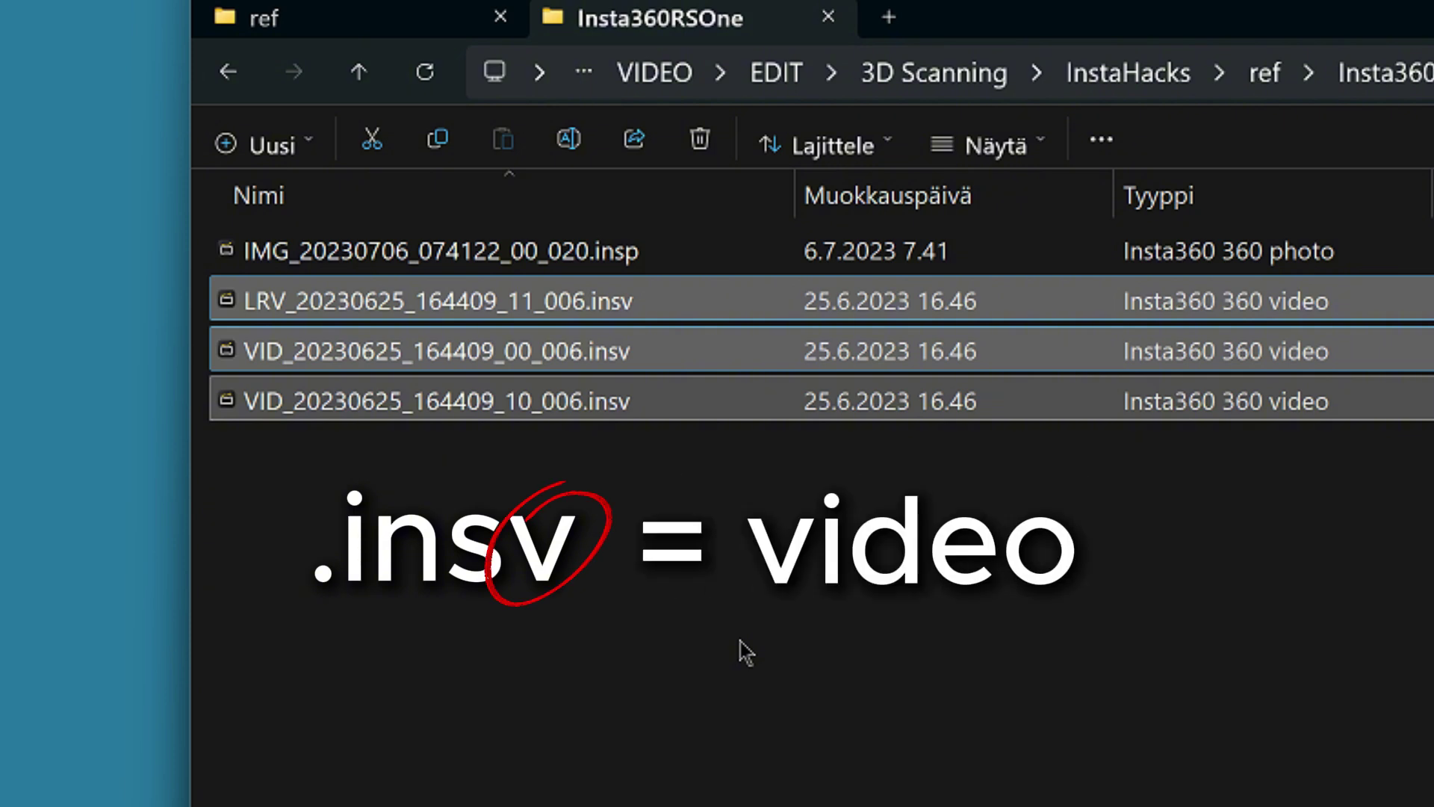
left_click(711, 261)
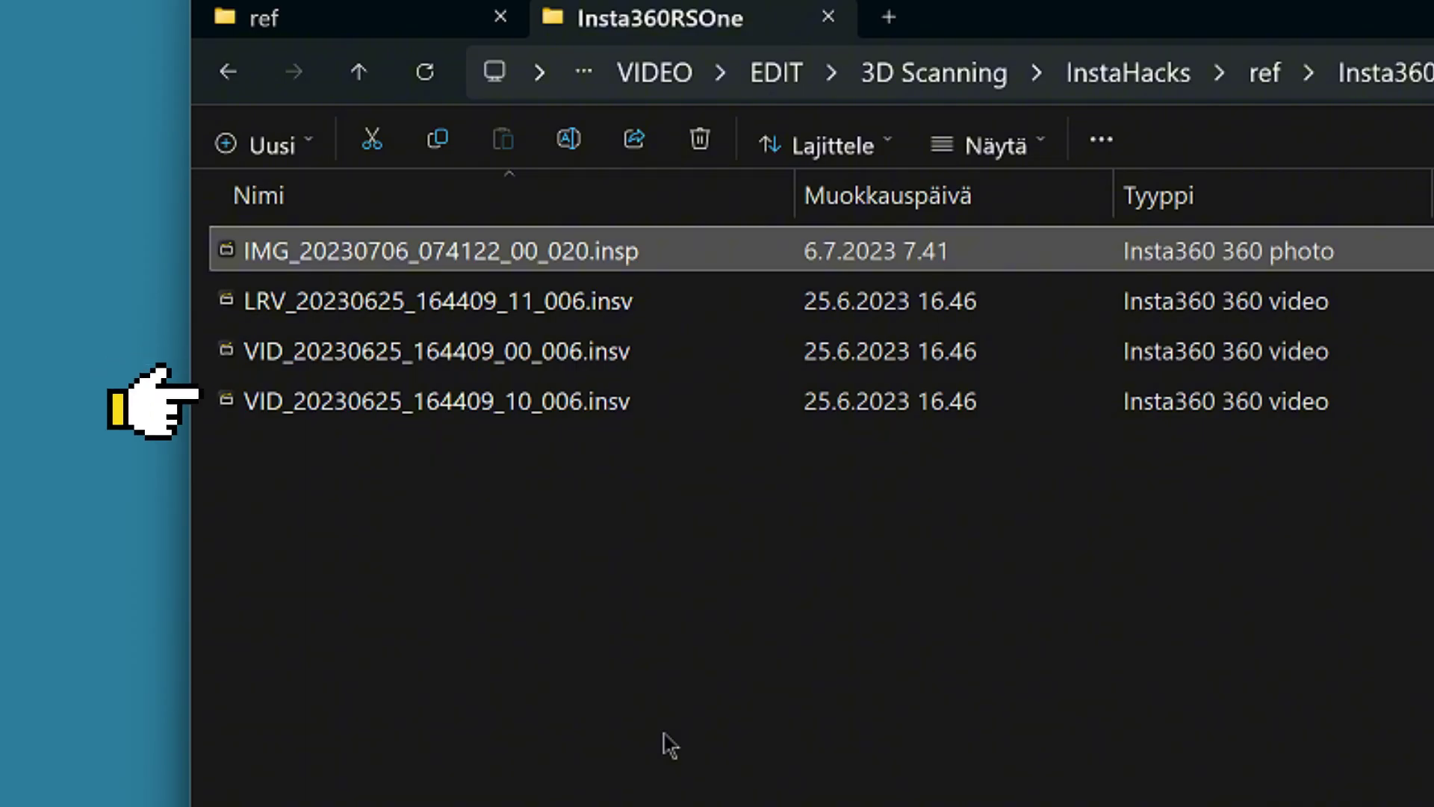
left_click(401, 310)
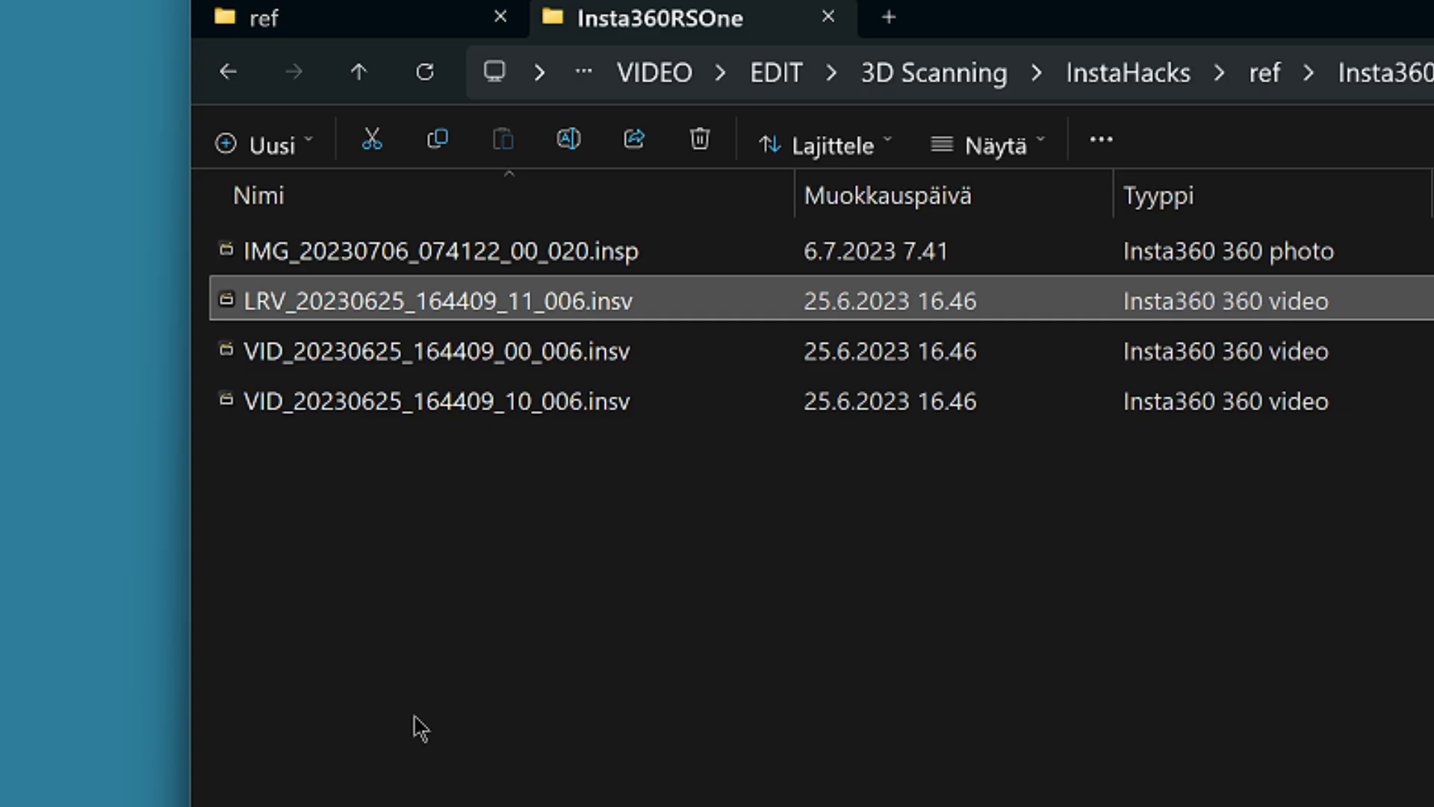
left_click(622, 308)
left_click(637, 301)
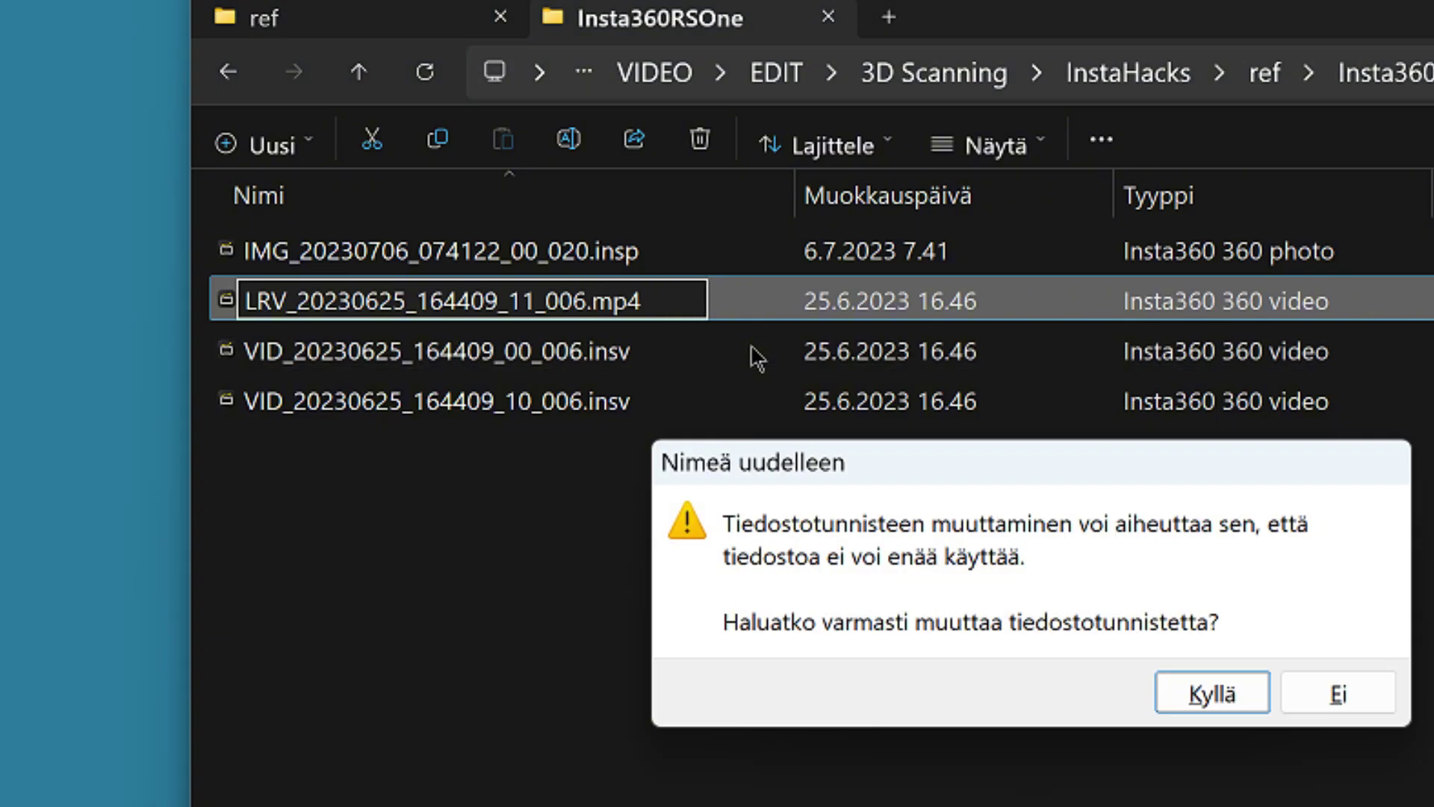
- Confirm the .mp4 extension change and open LRV_20230625_164409_11_006.mp4 for playback
left_click(1221, 702)
left_click(889, 635)
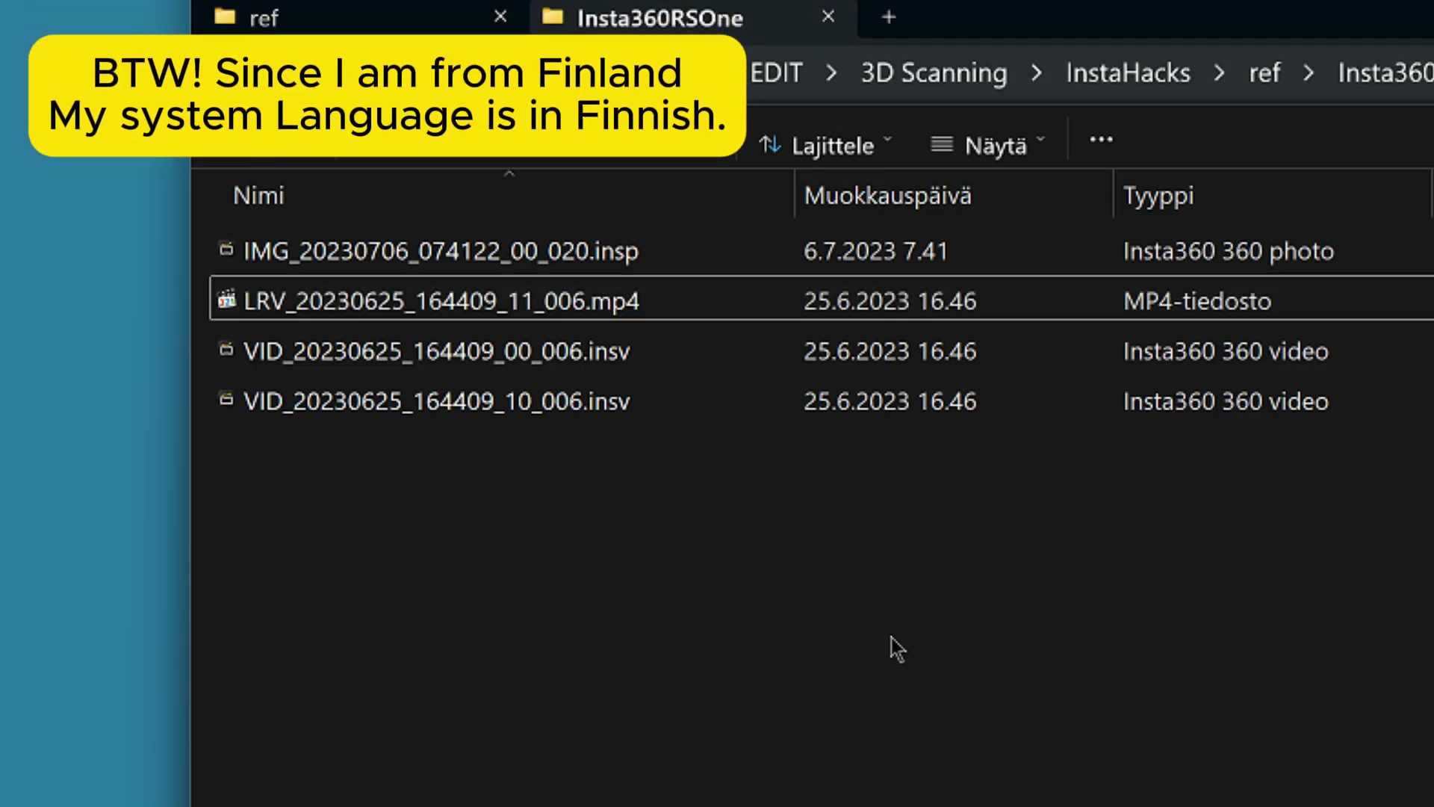
left_click(359, 305)
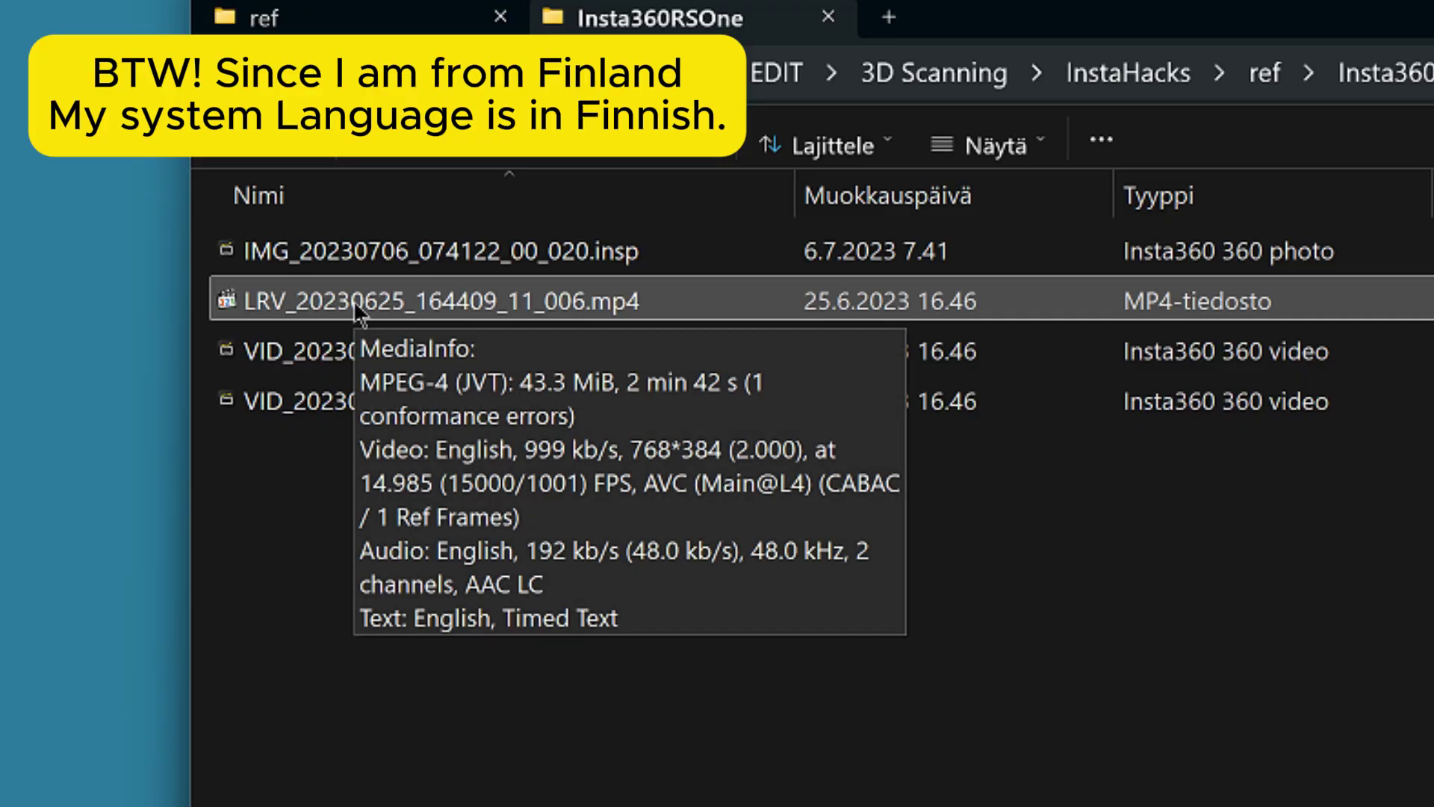
double_click(352, 299)
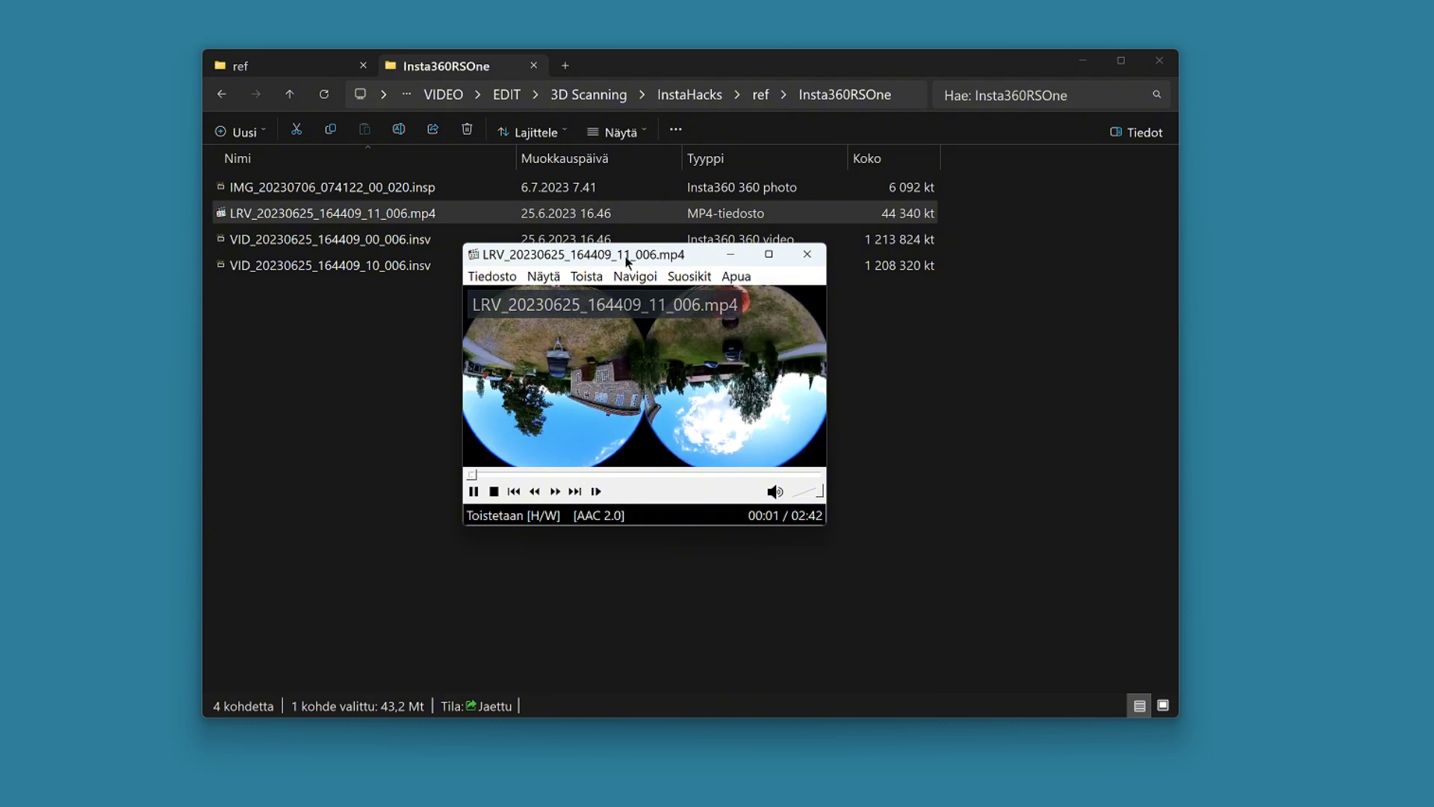
- Move and enlarge the MPC-HC window, then seek the LRV video to 00:48
left_click_drag(629, 259, 496, 131)
left_click_drag(695, 400, 1099, 690)
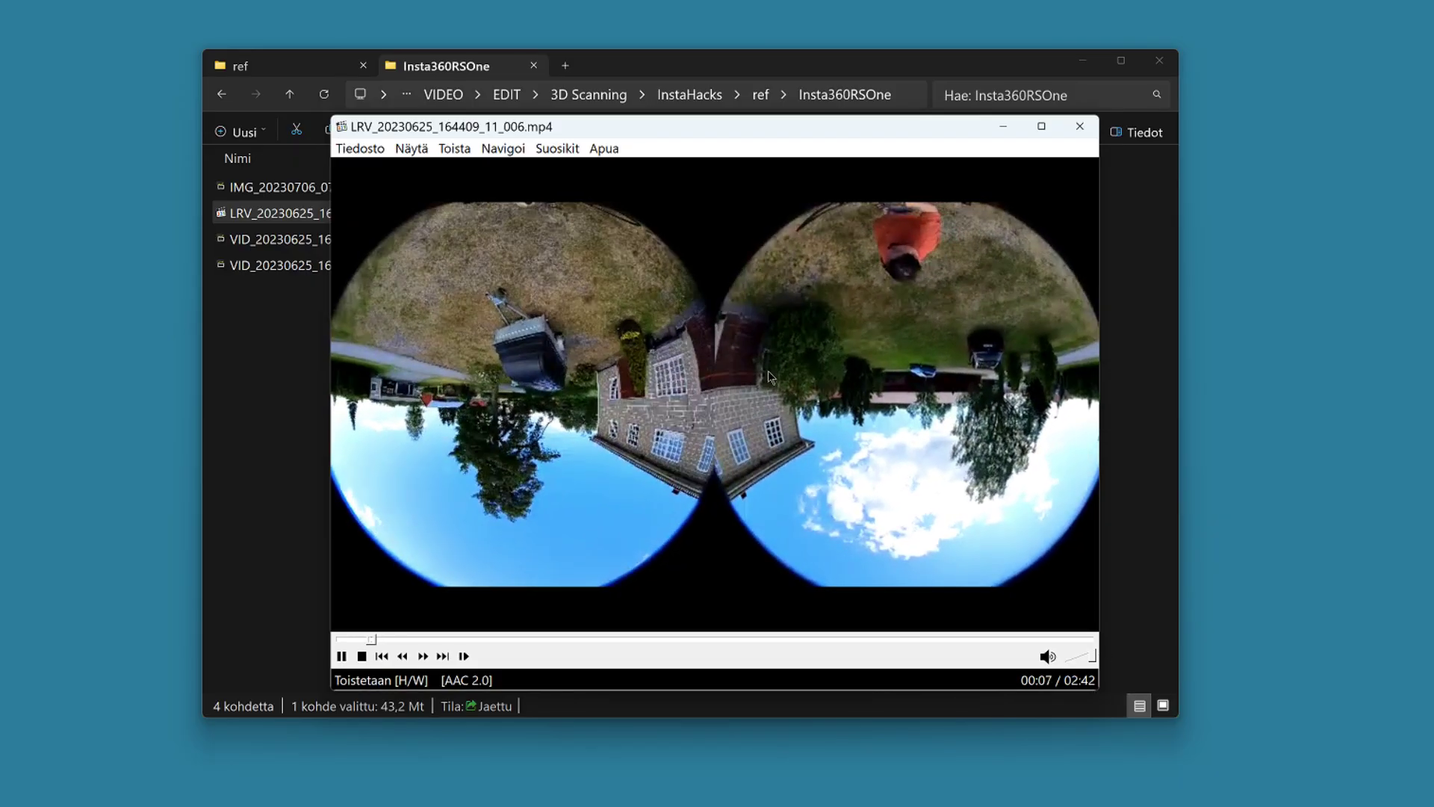
left_click_drag(1102, 373, 1191, 374)
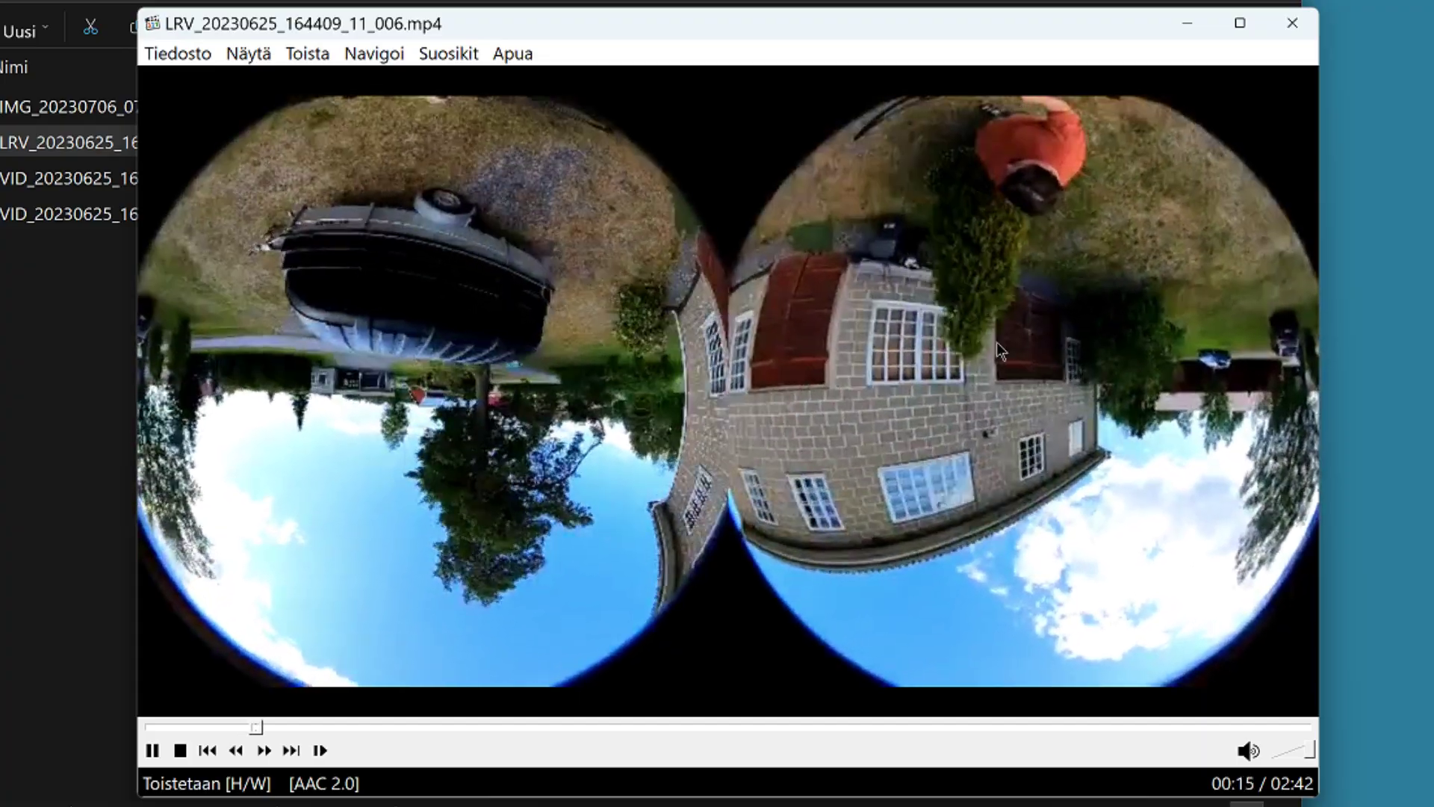
mouse_move(276, 735)
left_mouse_down()
mouse_move(570, 750)
mouse_move(461, 745)
left_mouse_up()
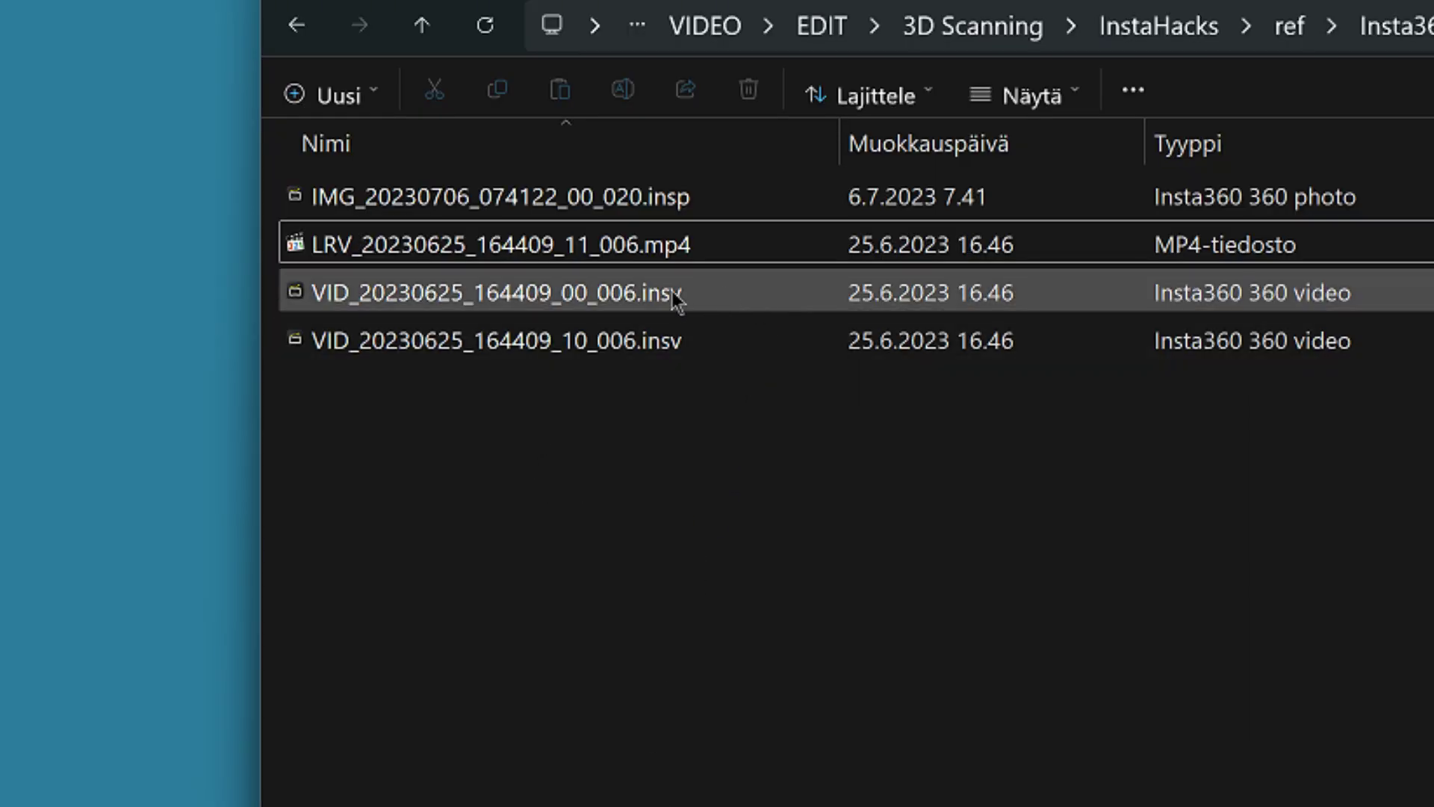
- Rename the VID 00_006 .insv video to .mp4
key("F2")
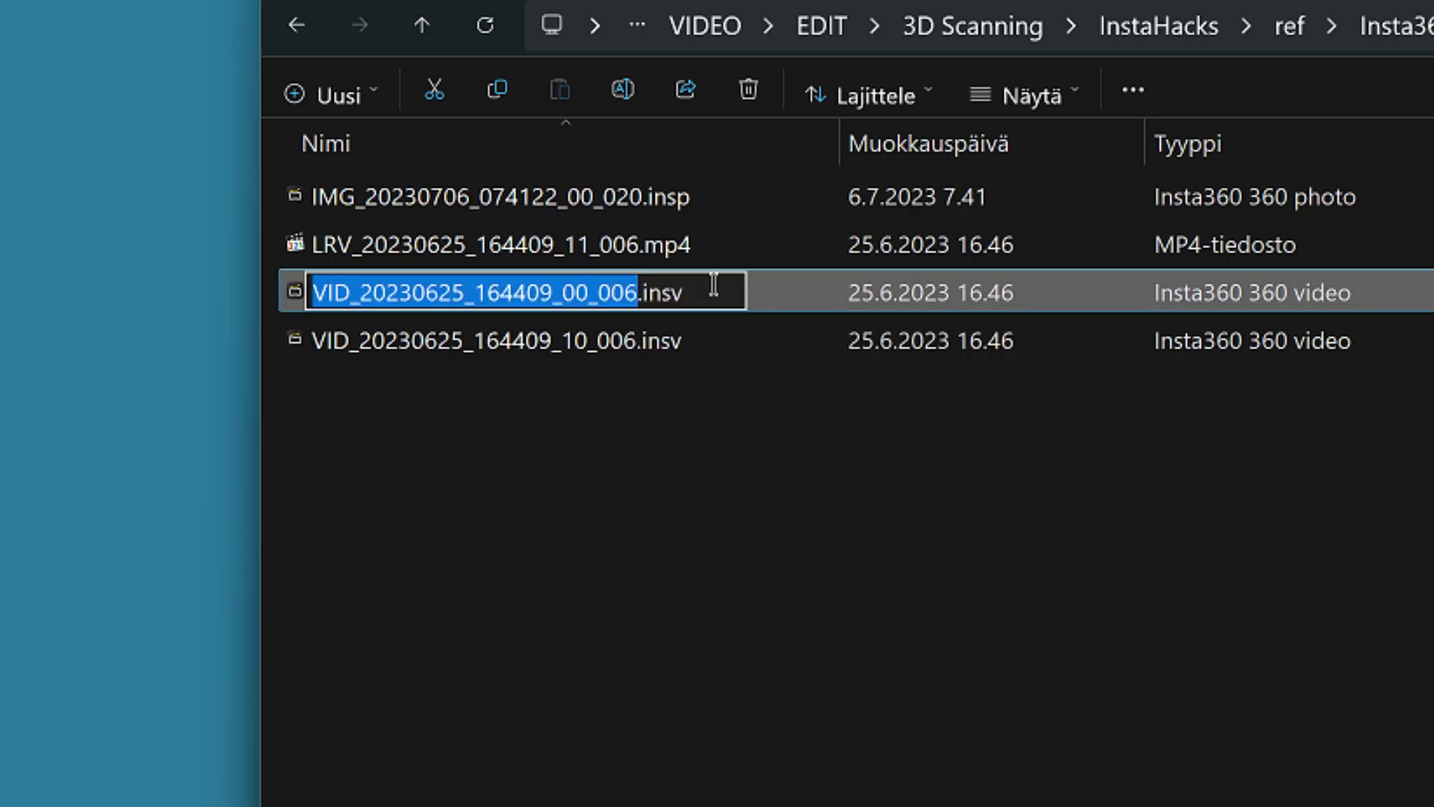
key("BackSpace")
type("mp4")
key("Return")
key("Return")
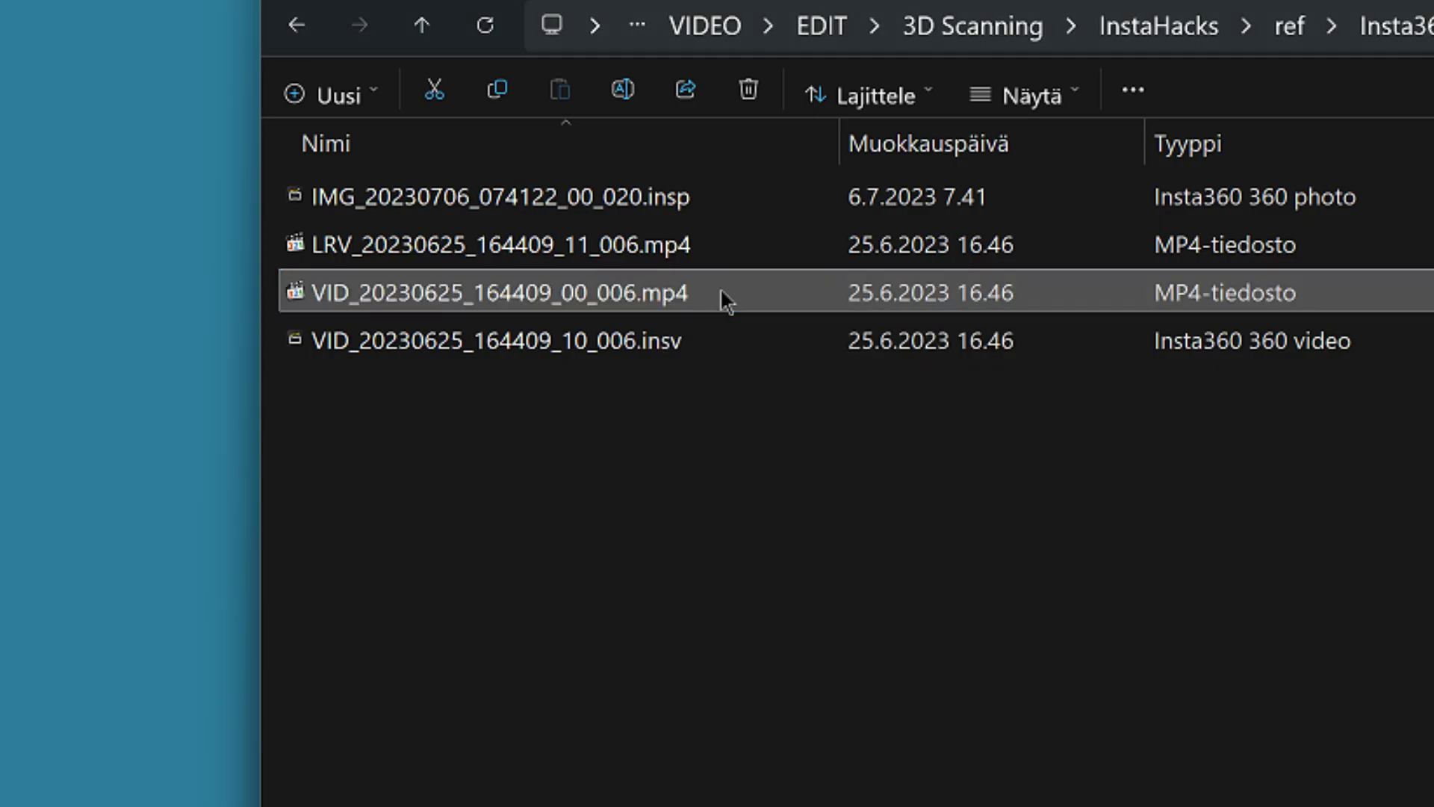
- Rename the VID 10_006 video to .mp4, then play the 00_006 .mp4
left_click(661, 346)
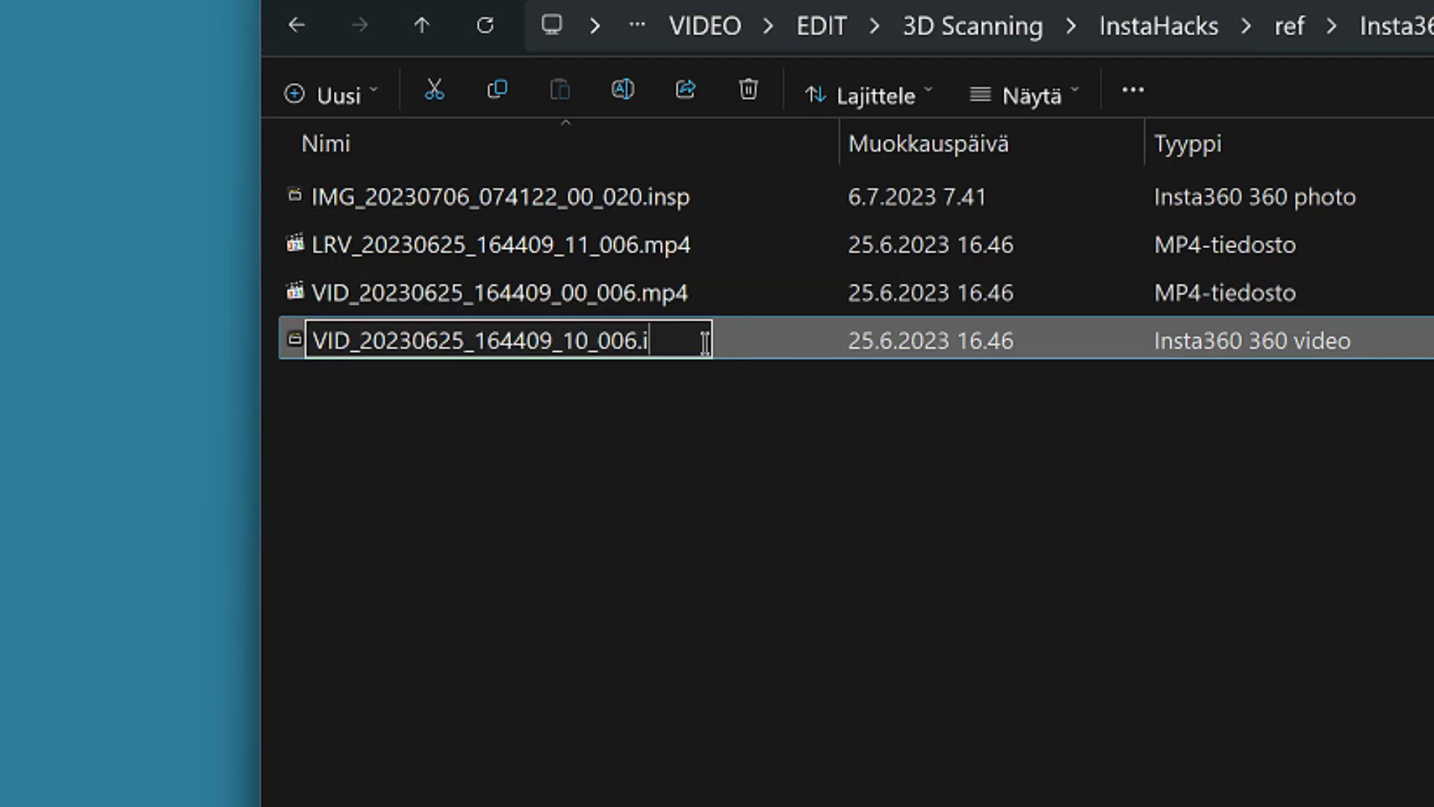
type("4")
key("Return")
key("Return")
double_click(677, 295)
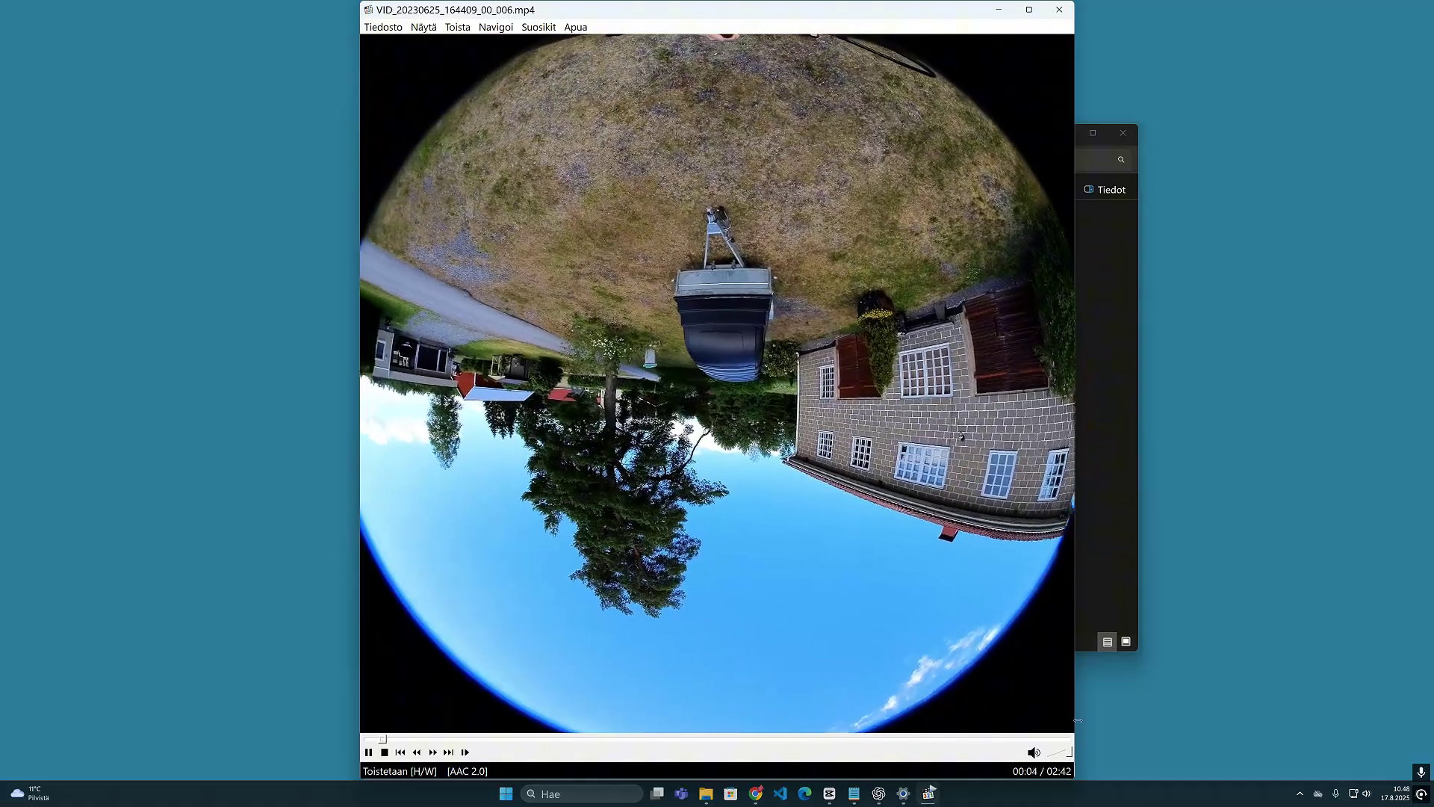
- Switch the VID 00_006 video to full screen in MPC-HC
double_click(976, 568)
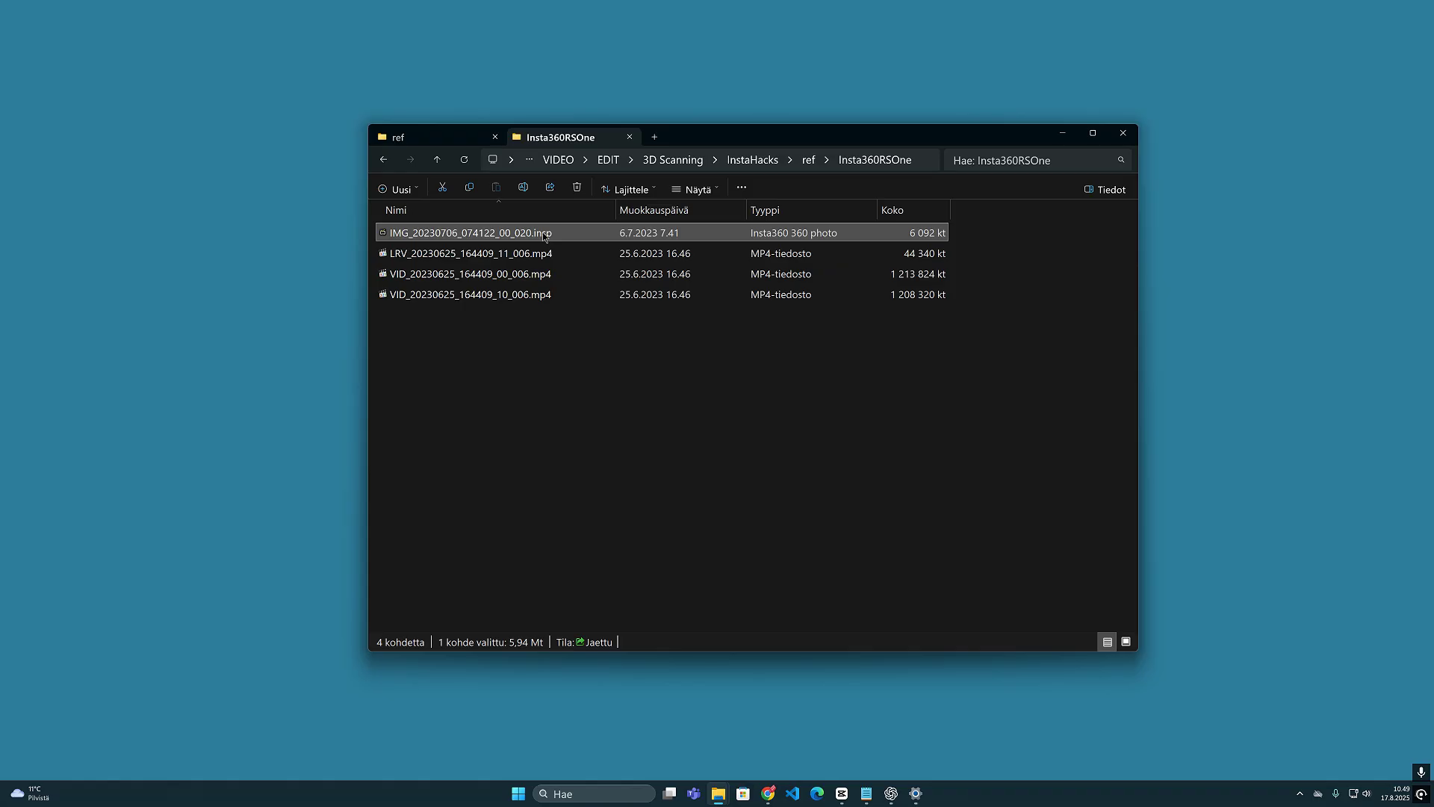
- Rename IMG_20230706_074122_00_020.insp to .jpg and confirm the extension change
key("F2")
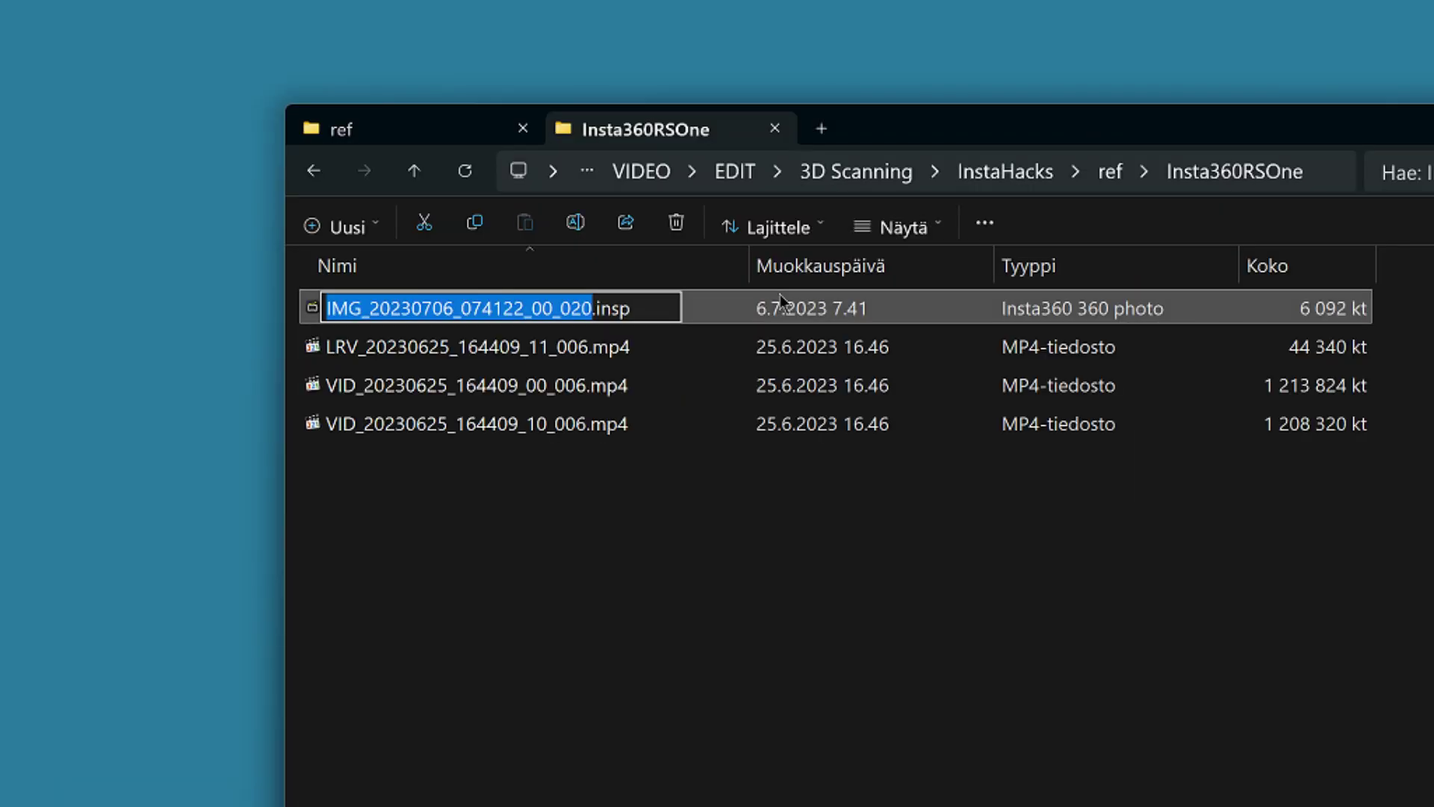
key("Right")
key("Right")
key("Right")
key("Right")
key("Right")
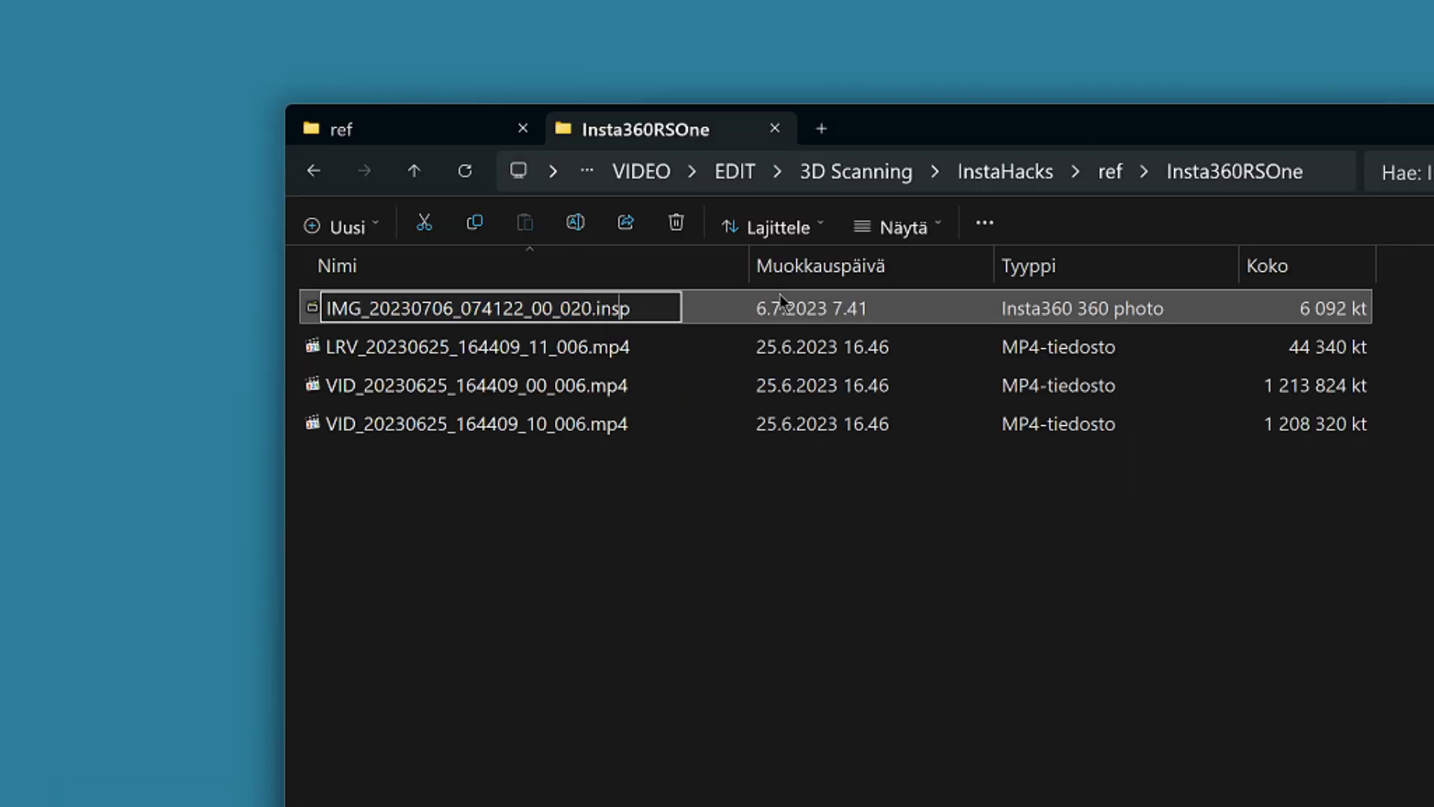
key("Right")
key("BackSpace")
key("BackSpace")
key("BackSpace")
key("BackSpace")
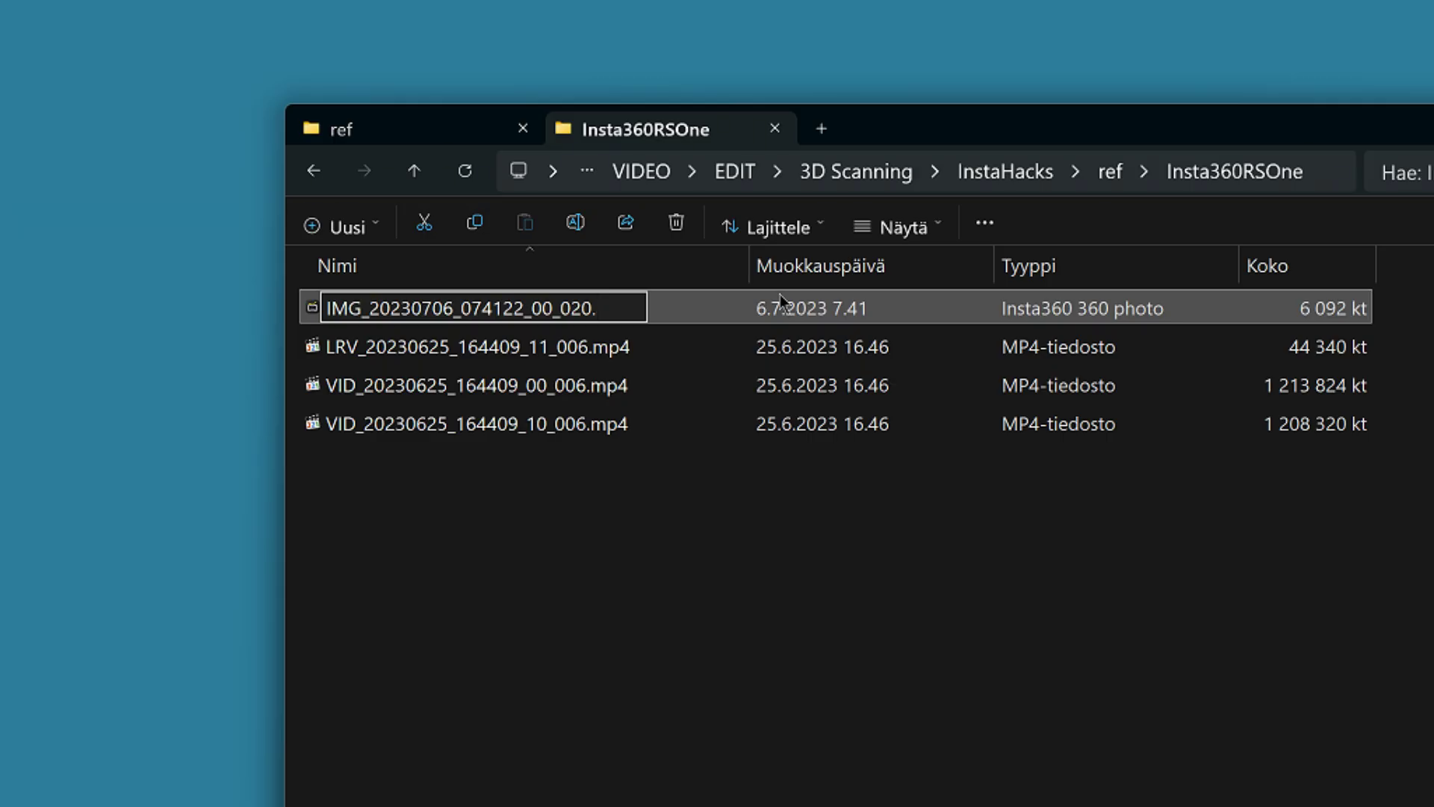
type("jpg")
key("Return")
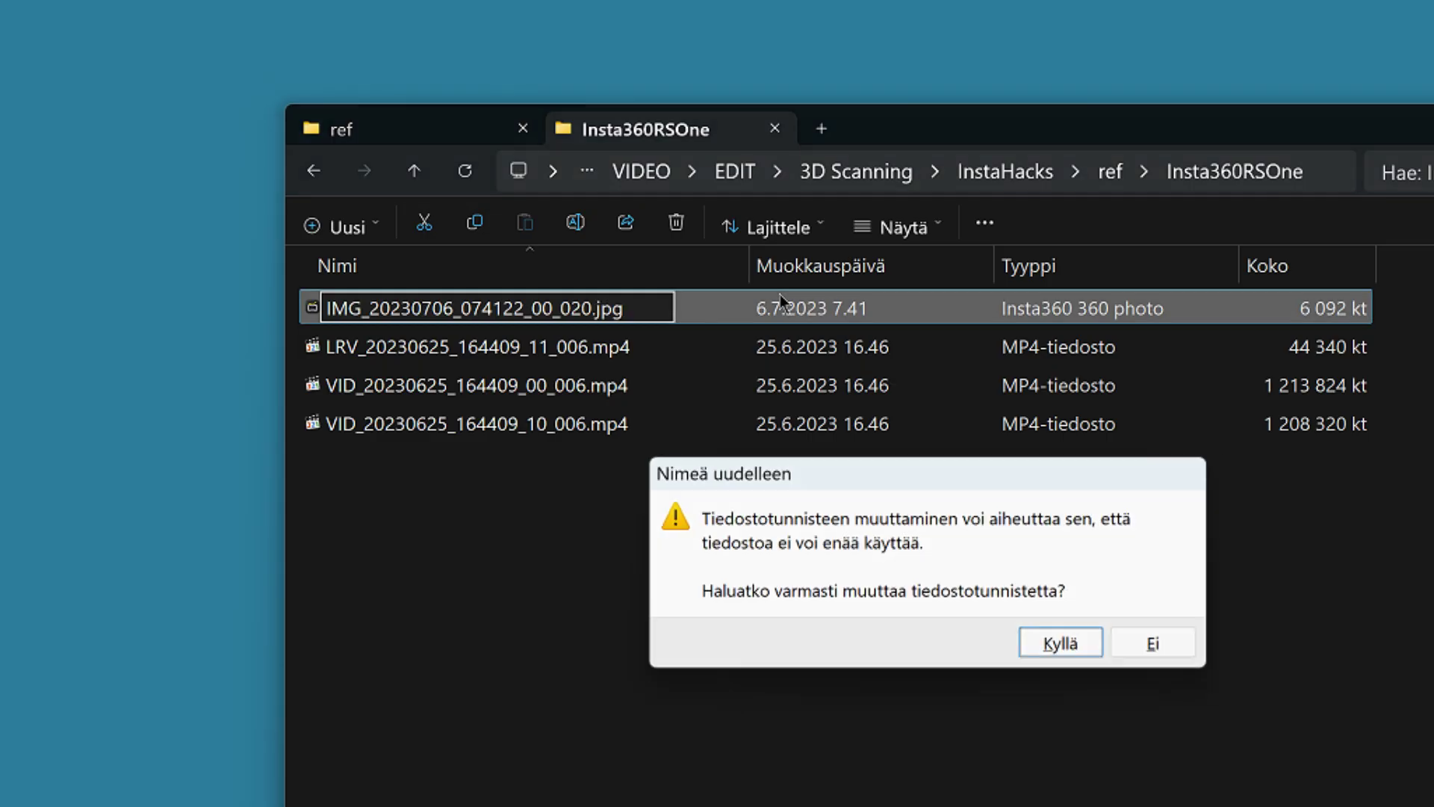
key("Return")
key("Return")
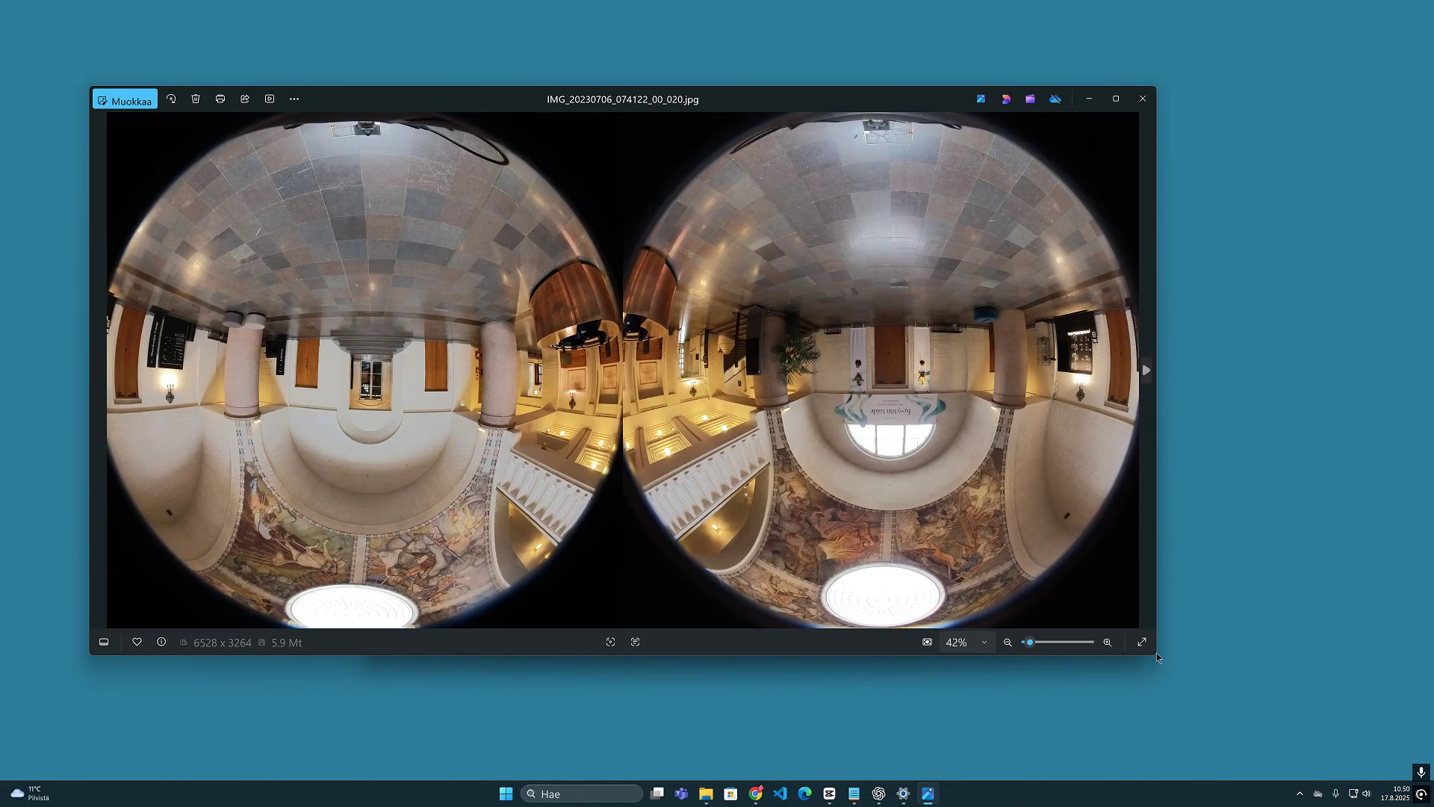
- Enlarge the Photos window showing the dual-fisheye image, then view it full screen
left_click_drag(1157, 653, 1354, 724)
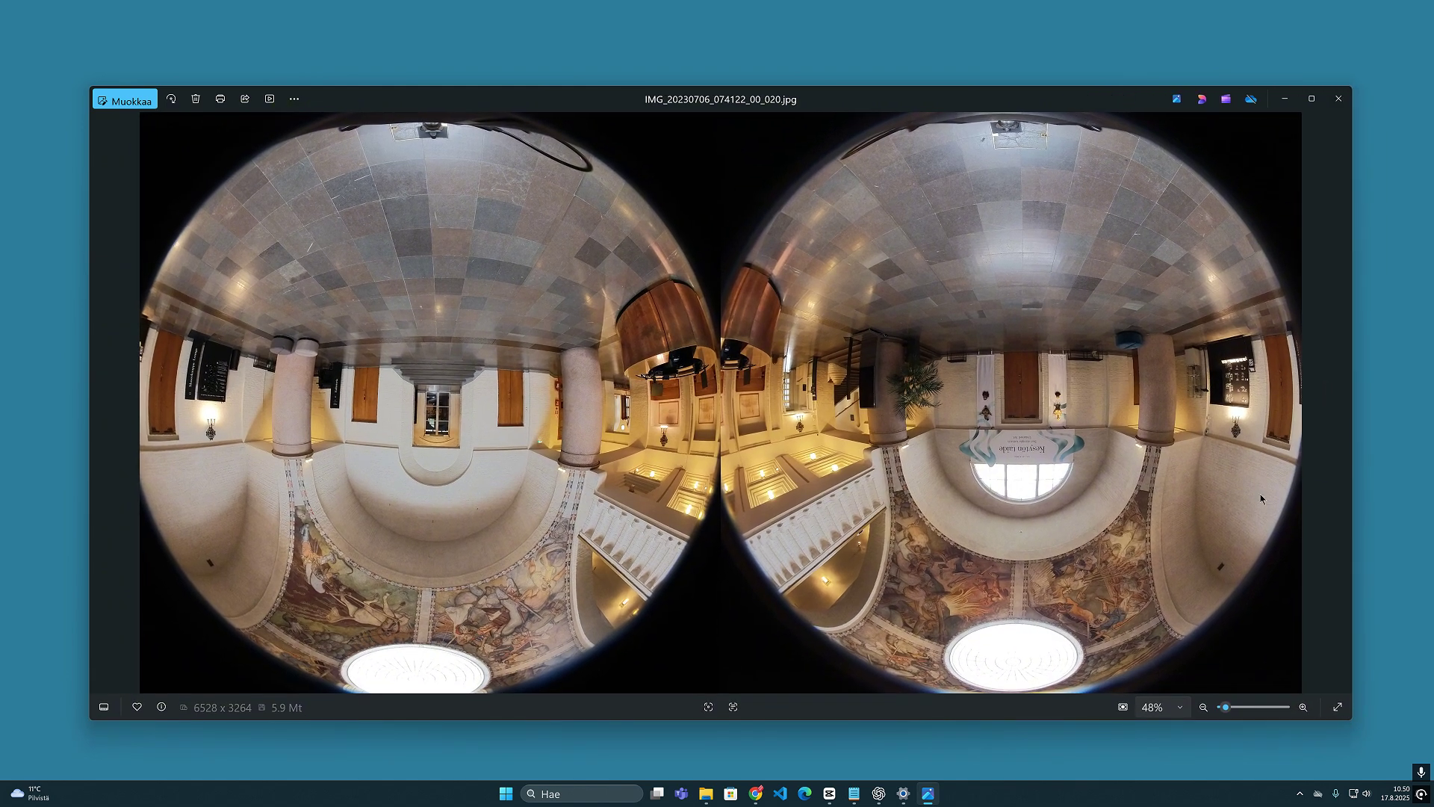
left_click(1337, 706)
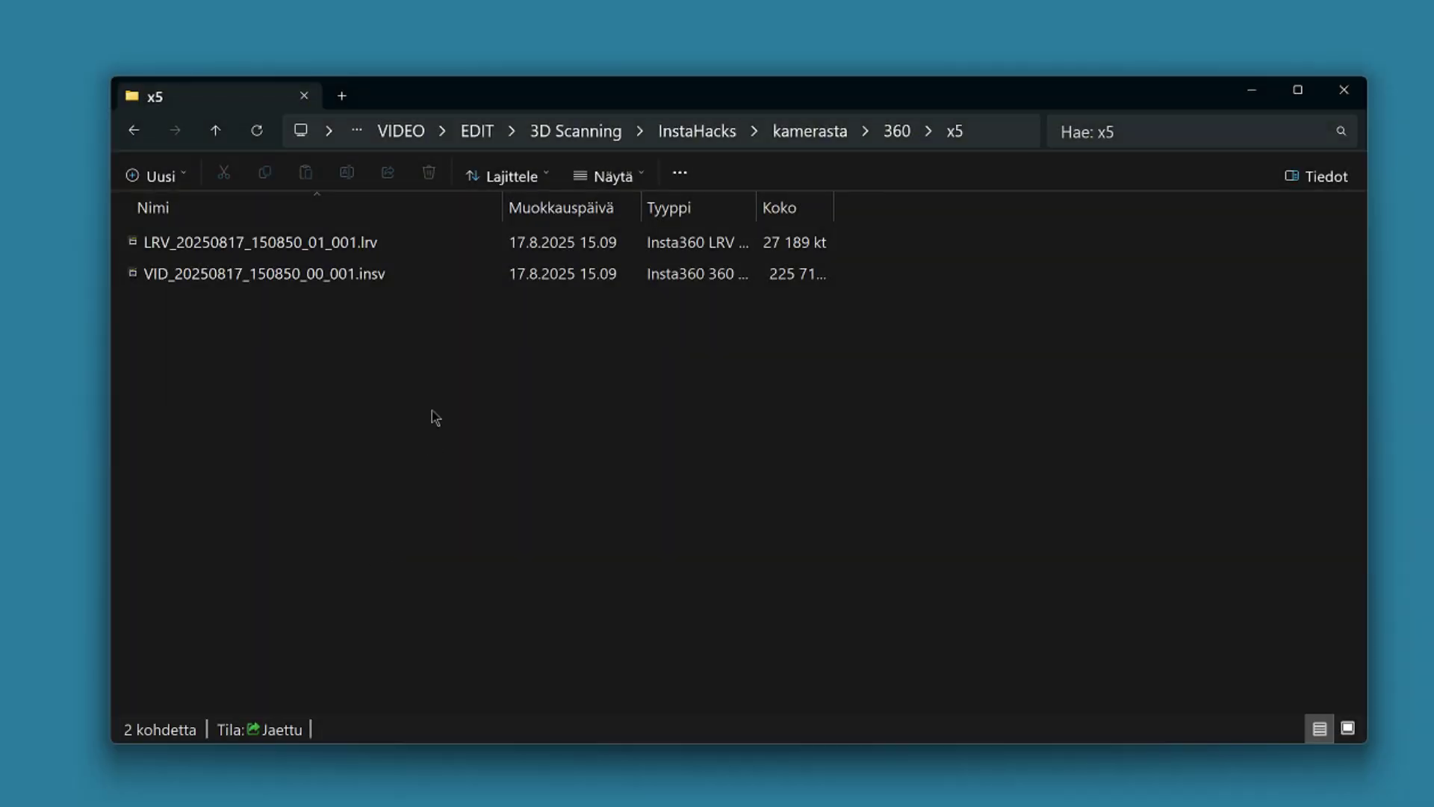
- Select the LRV file, then the VID_20250817_150850_00_001.insv video in the x5 folder
left_click(410, 243)
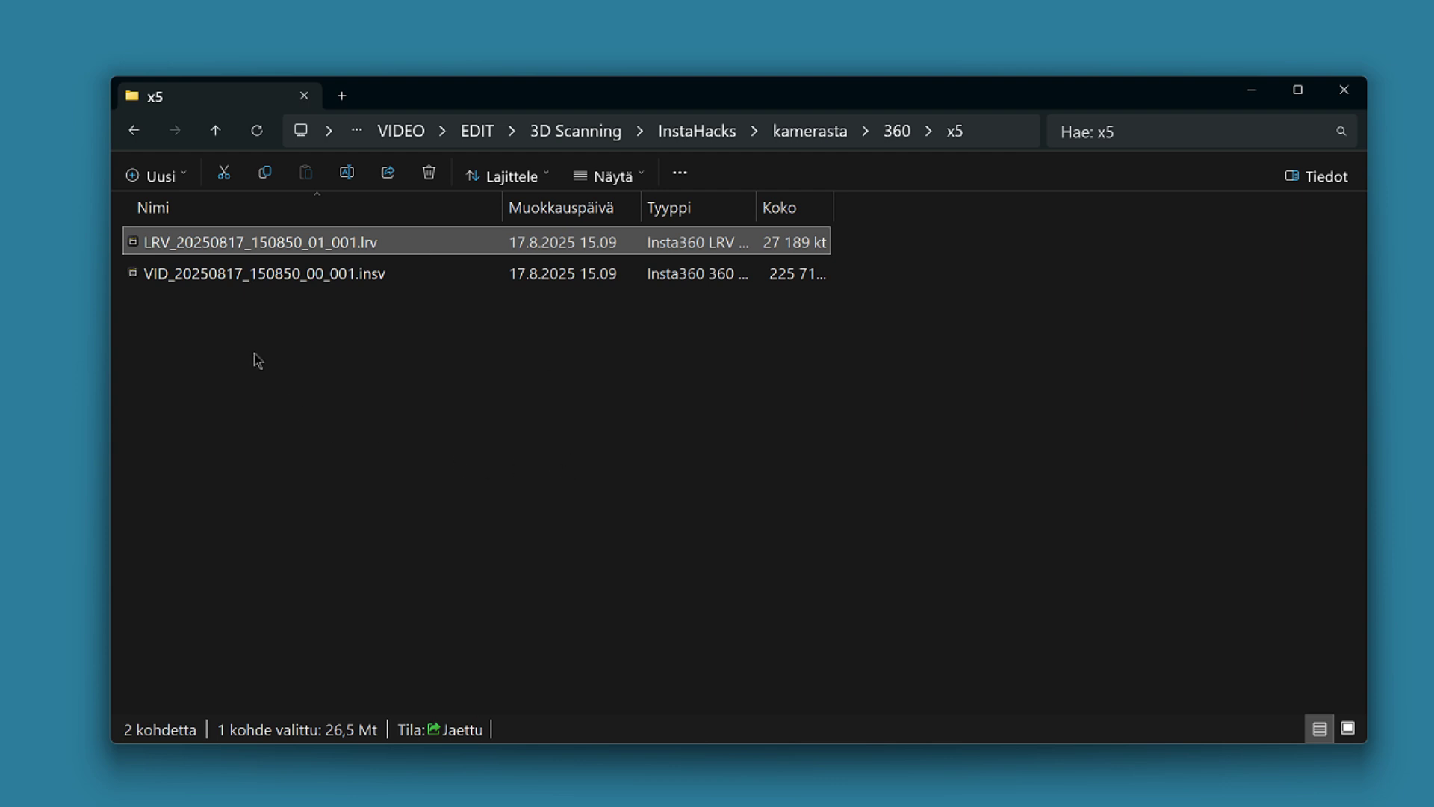
left_click(228, 276)
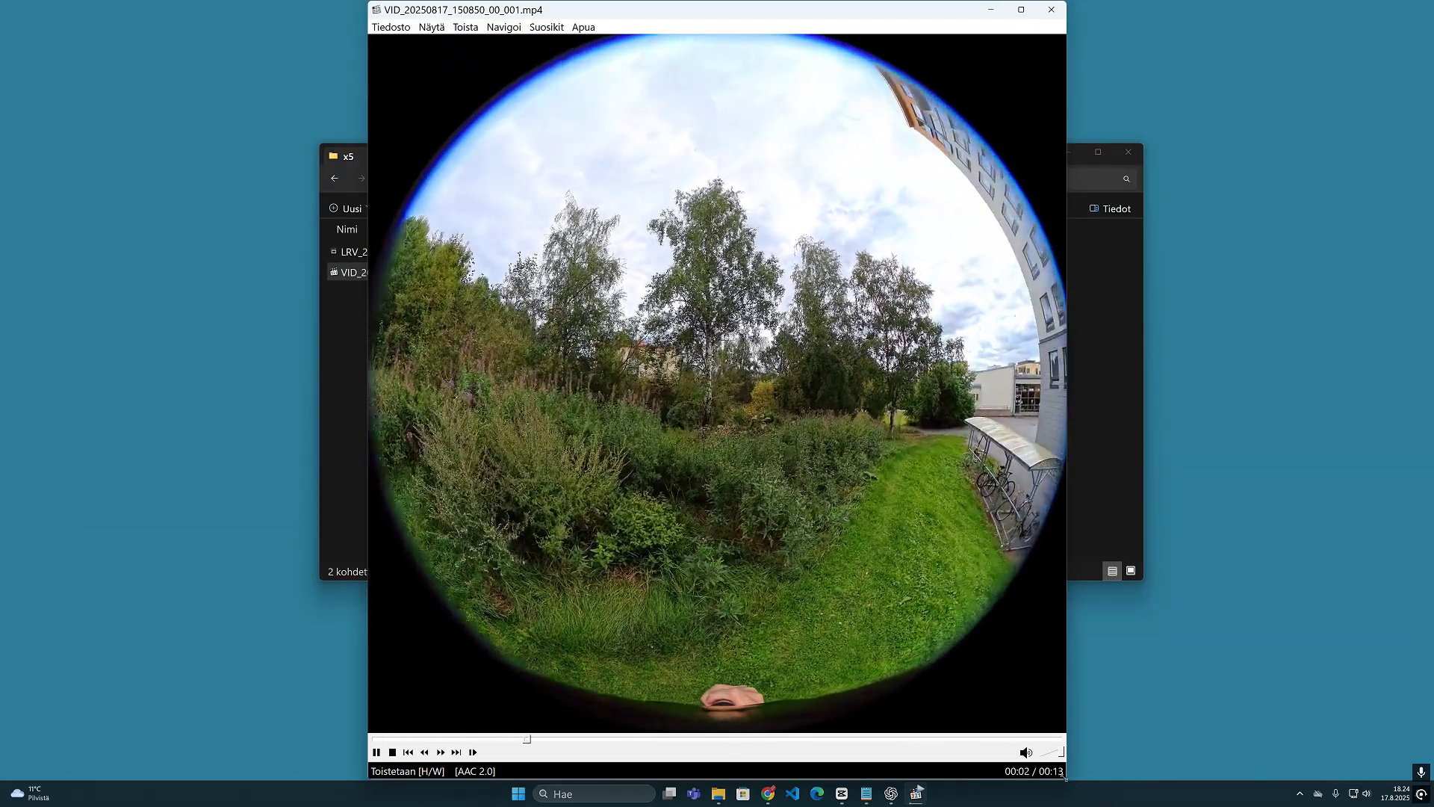
- Resize and move the MPC-HC window, switch to the second video track, and resume playback
left_click_drag(1067, 779, 1017, 685)
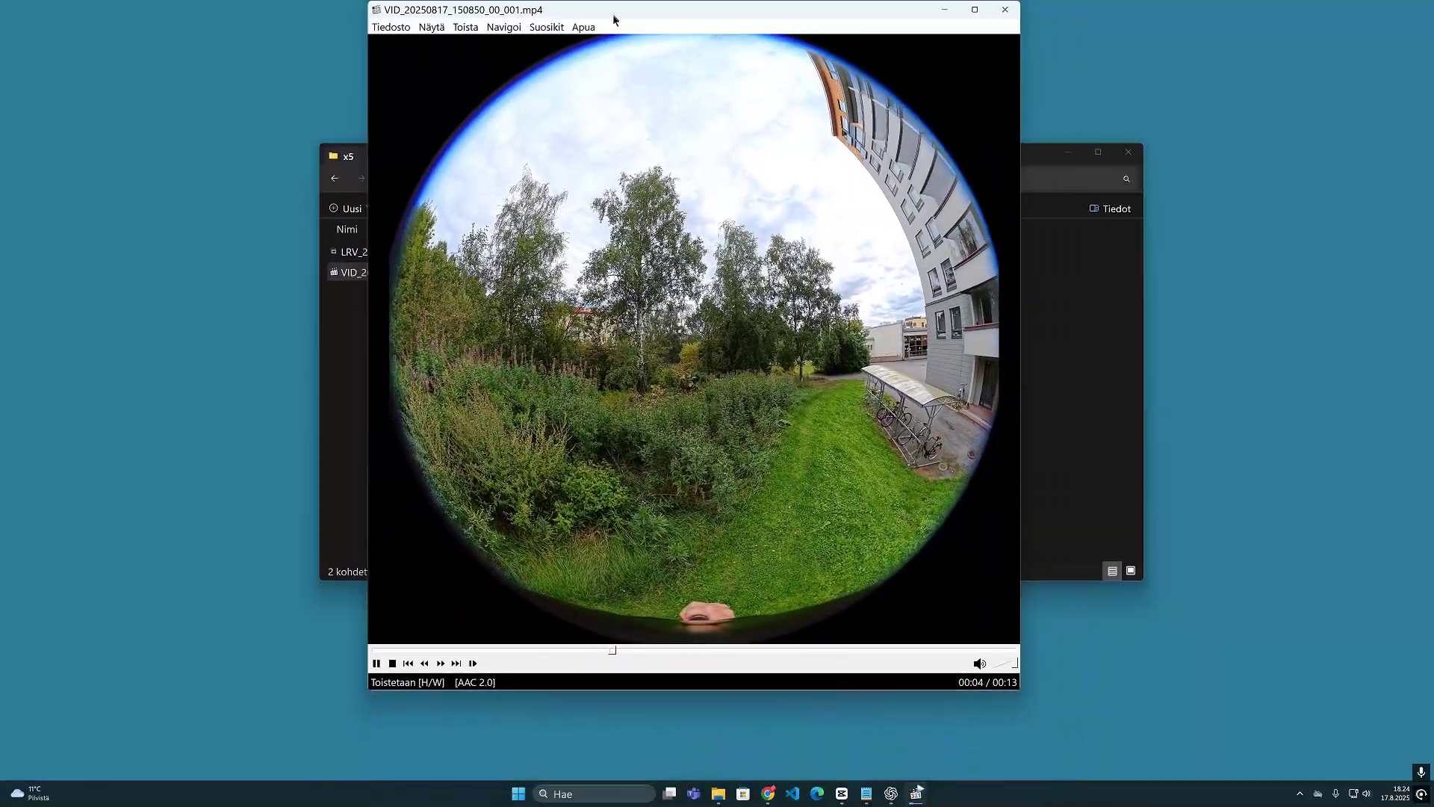
left_click_drag(613, 20, 632, 60)
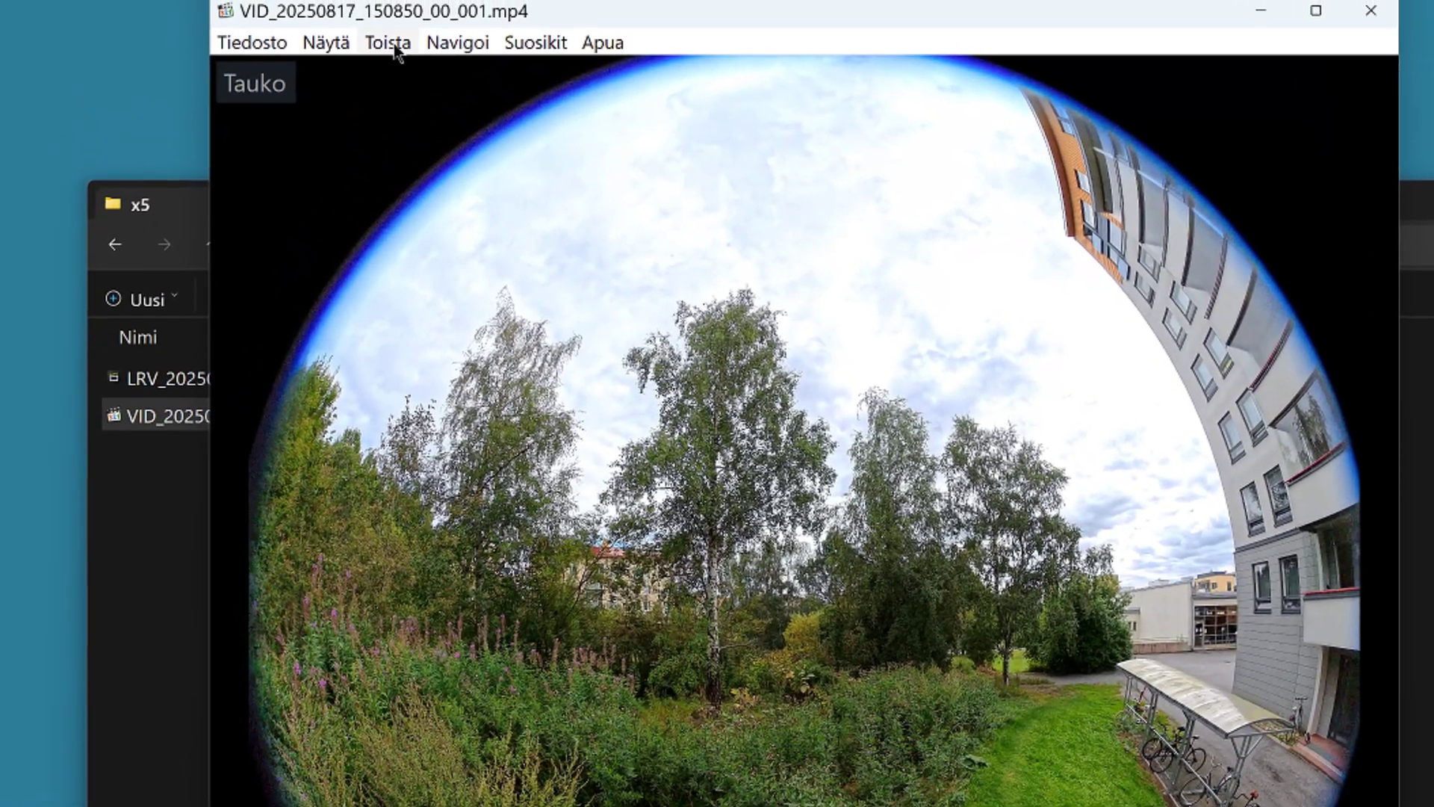
left_click(387, 32)
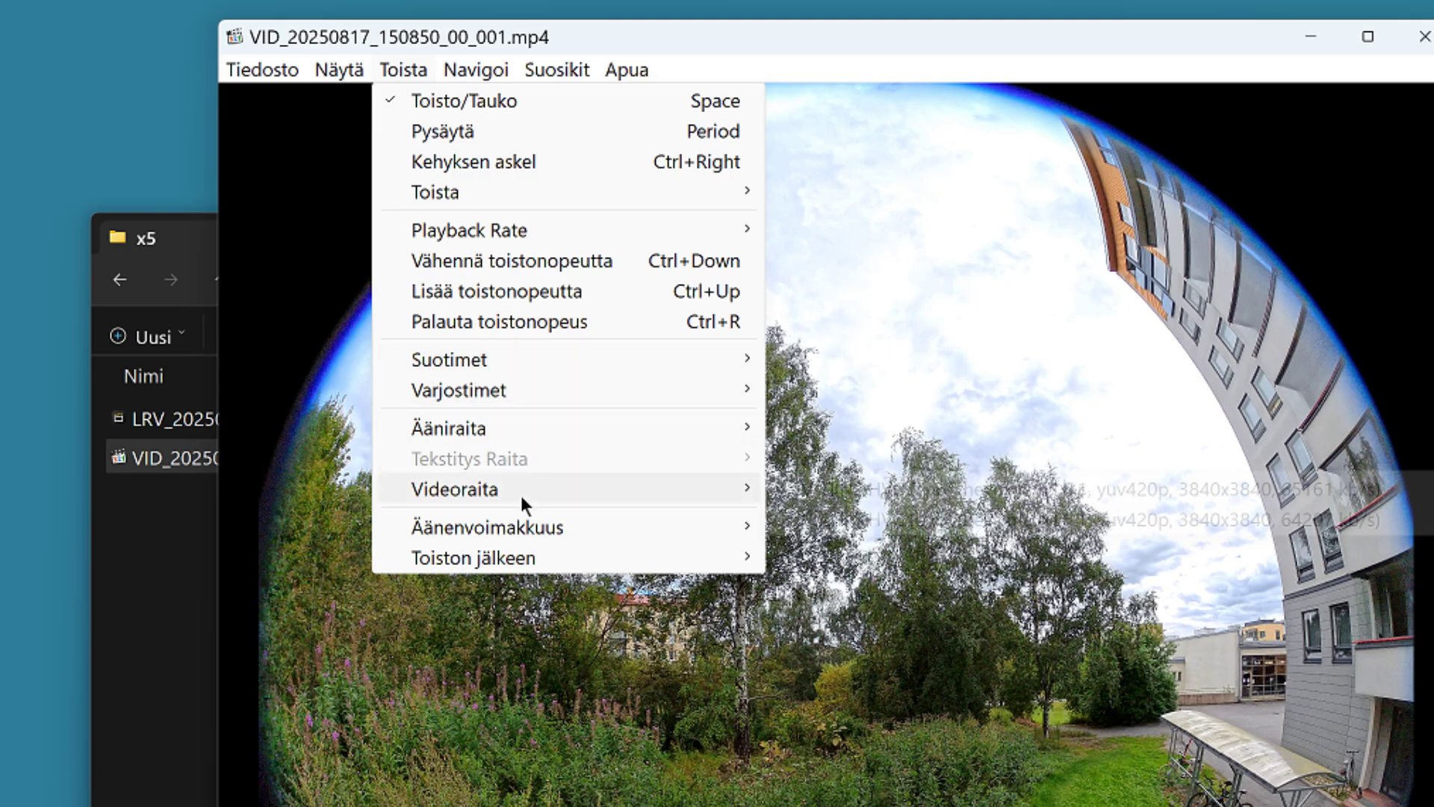
mouse_move(522, 493)
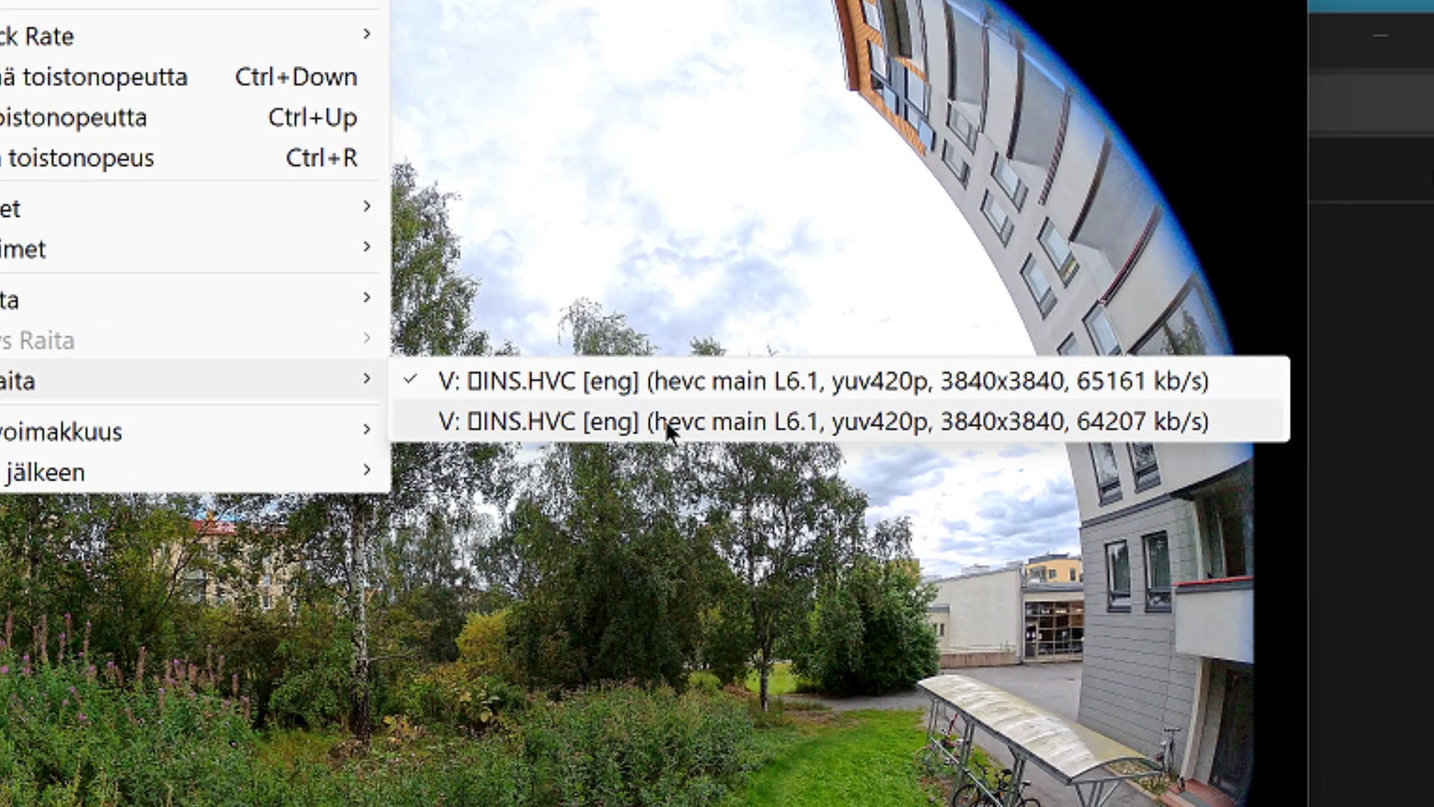
left_click(665, 420)
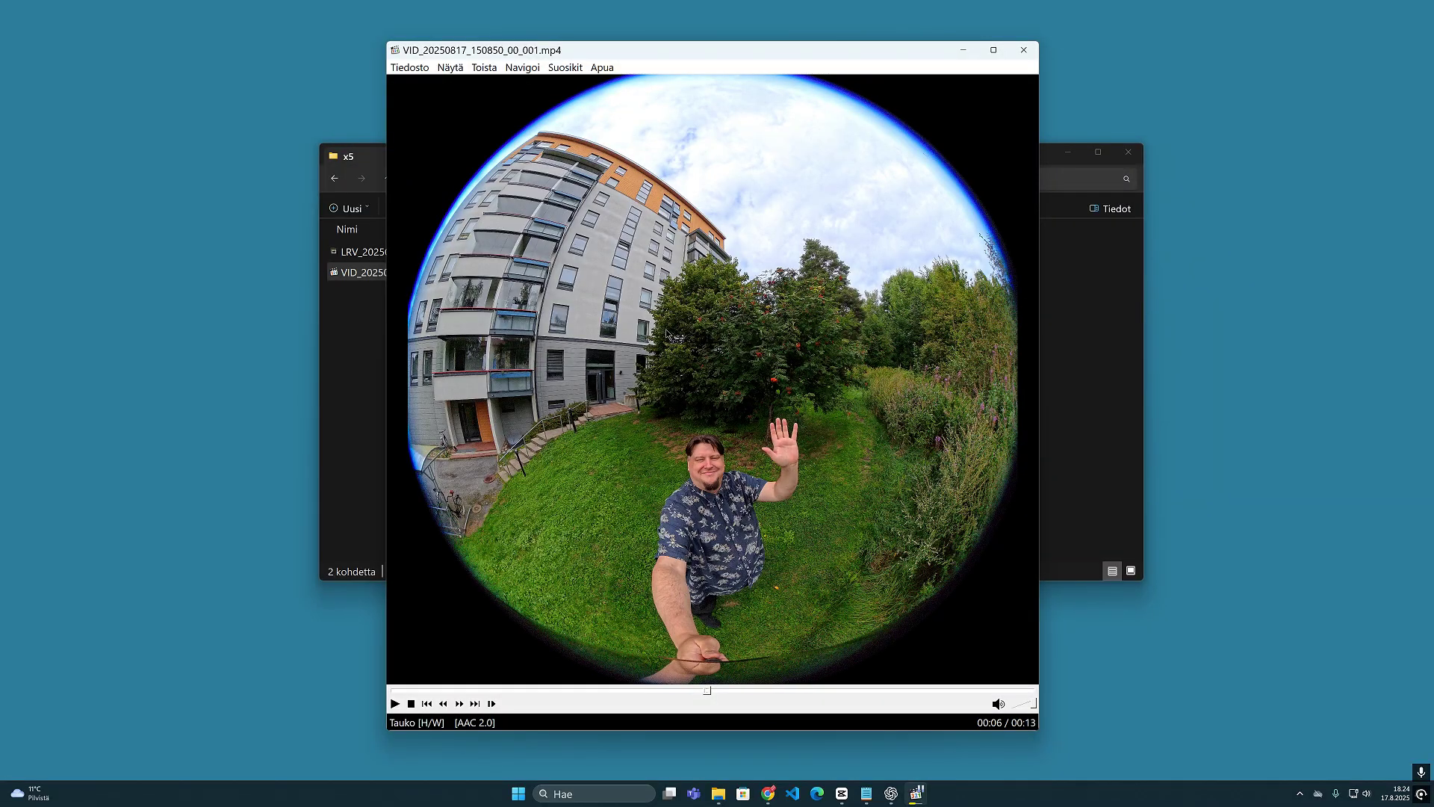
left_click(395, 703)
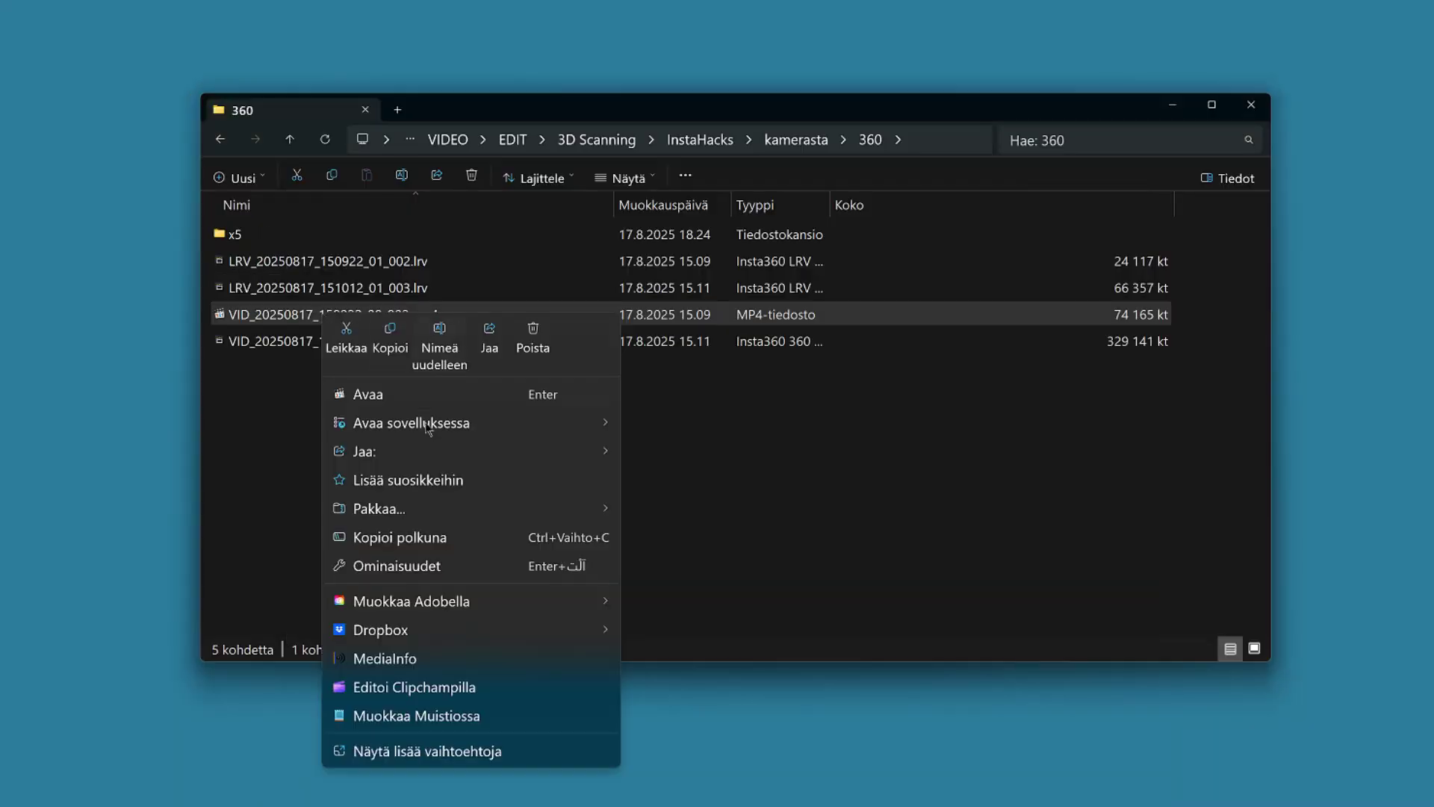
- Play VID_20250817_150922_00_002.mp4 in VLC on video track 2, with the window on the right half
mouse_move(427, 425)
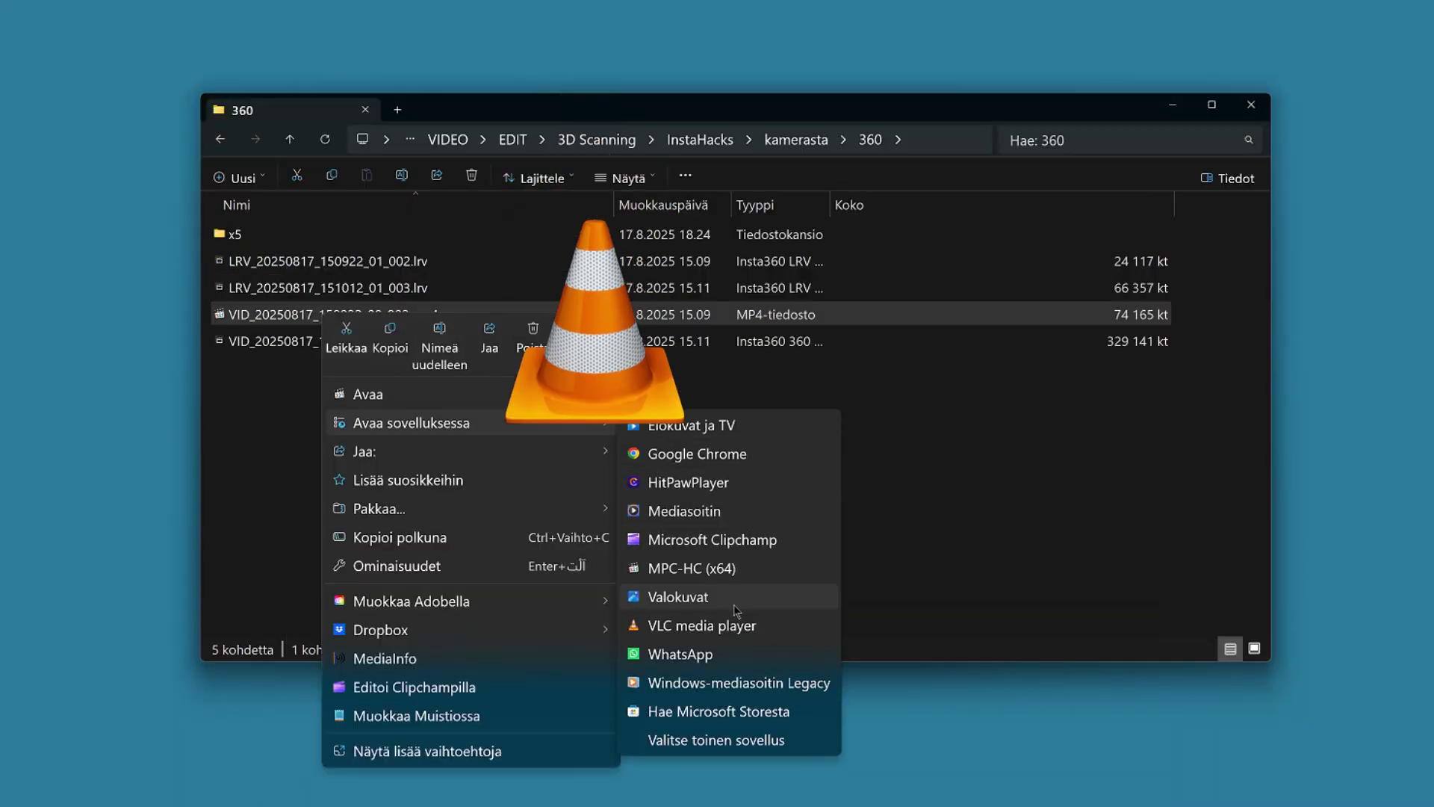
left_click(736, 624)
left_click_drag(221, 68, 296, 61)
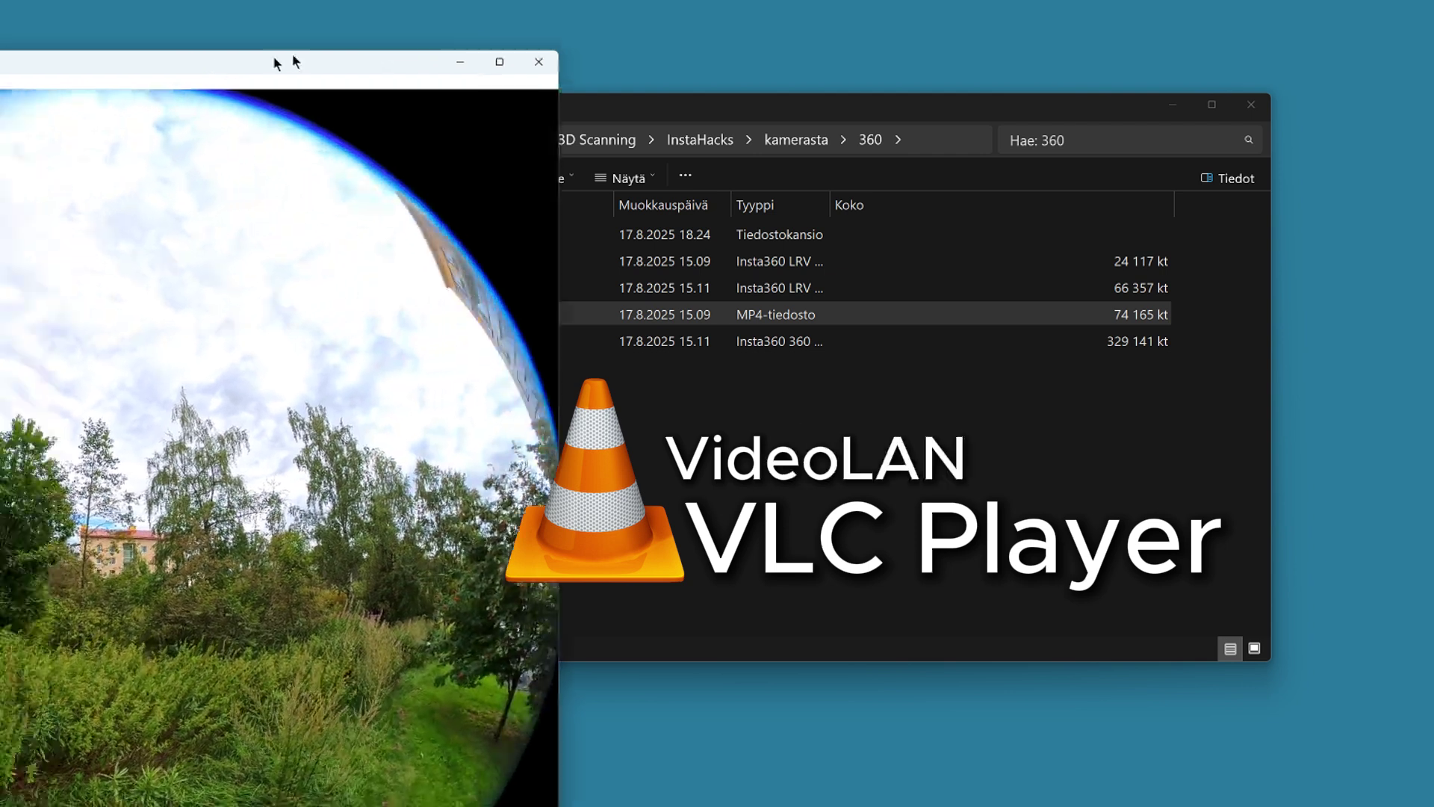
left_click(352, 123)
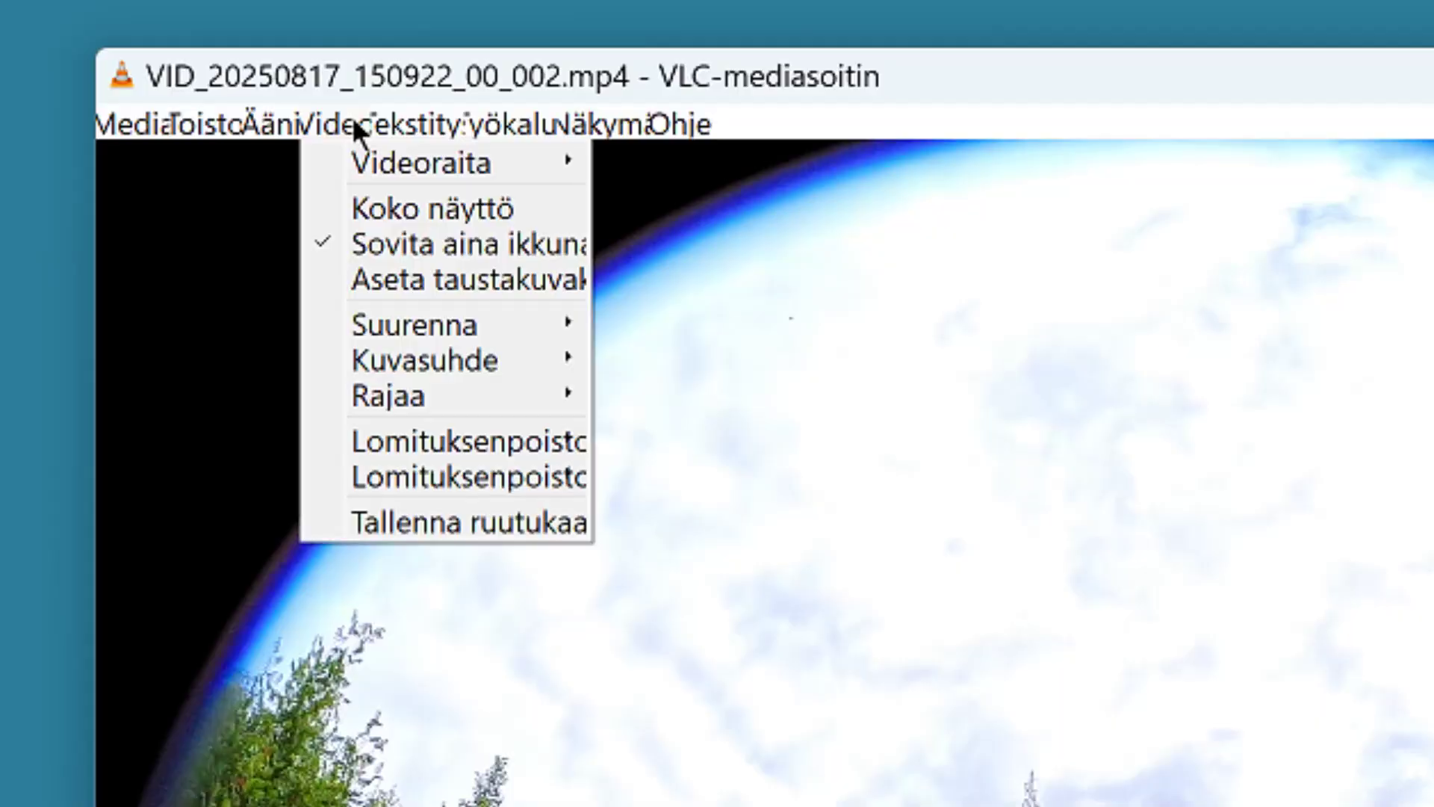
mouse_move(361, 160)
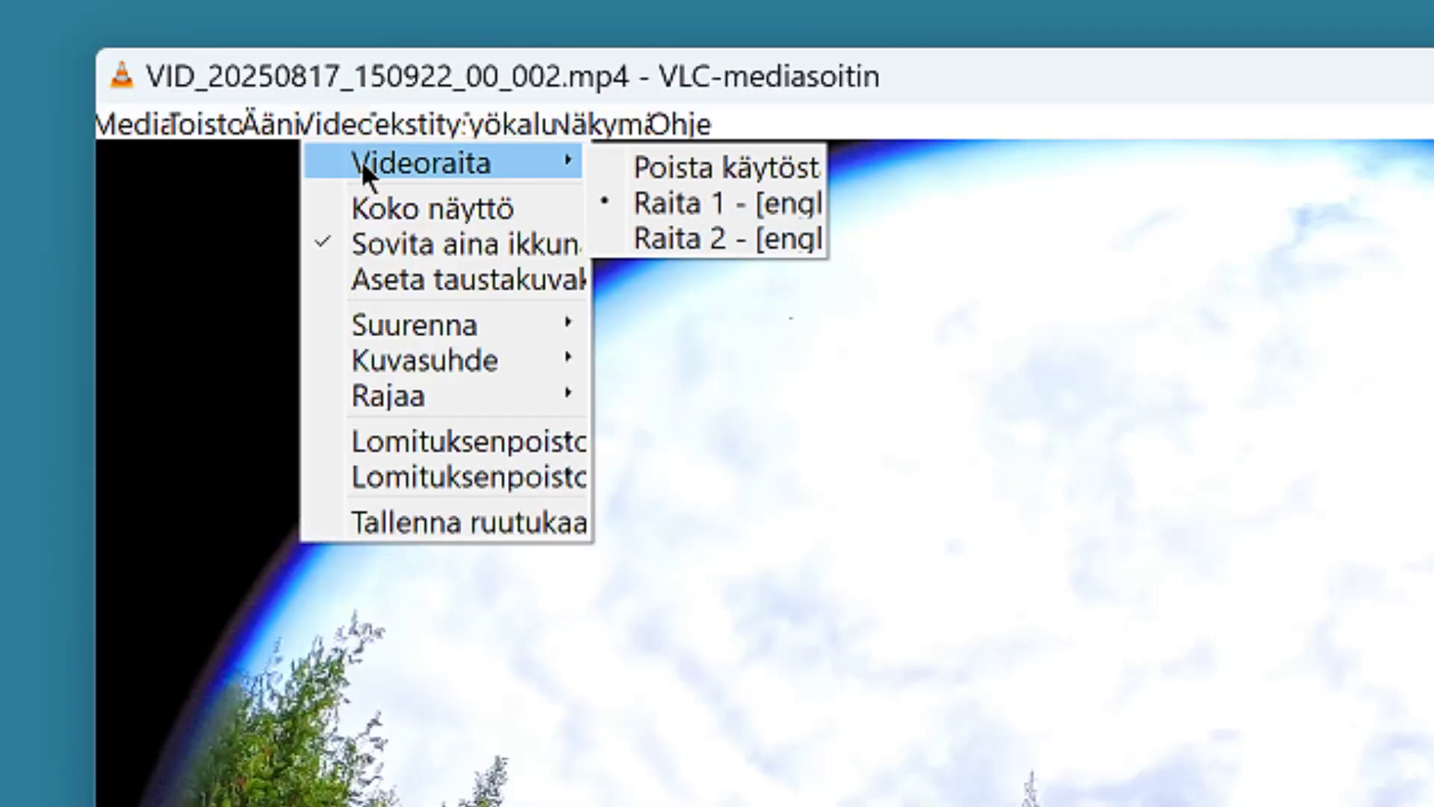
left_click(716, 236)
left_click_drag(538, 57, 1064, 32)
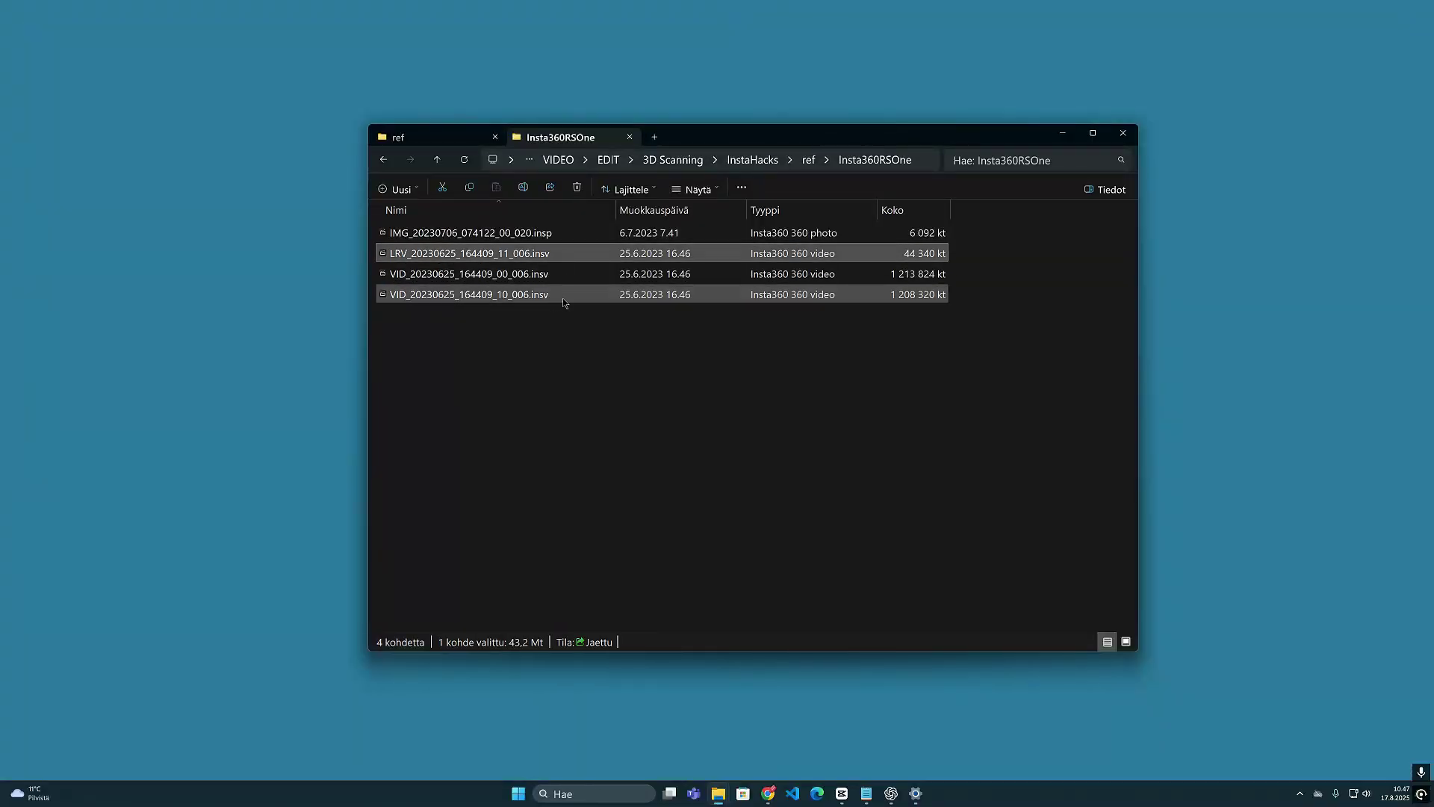
- Select LRV_20230625_164409_11_006.insv, then advance the insta360.com homepage carousel to the next slide
left_click(544, 259)
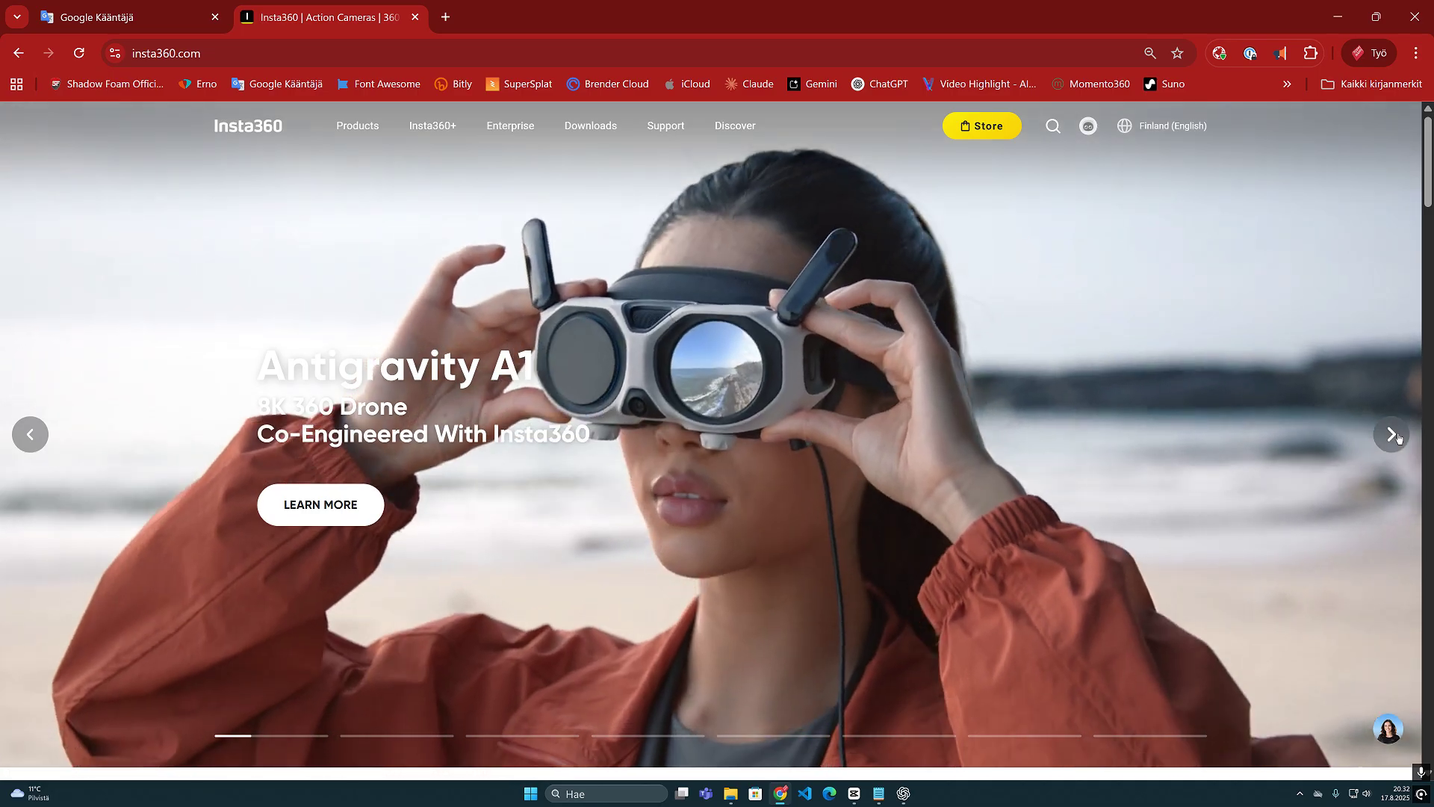
left_click(1392, 435)
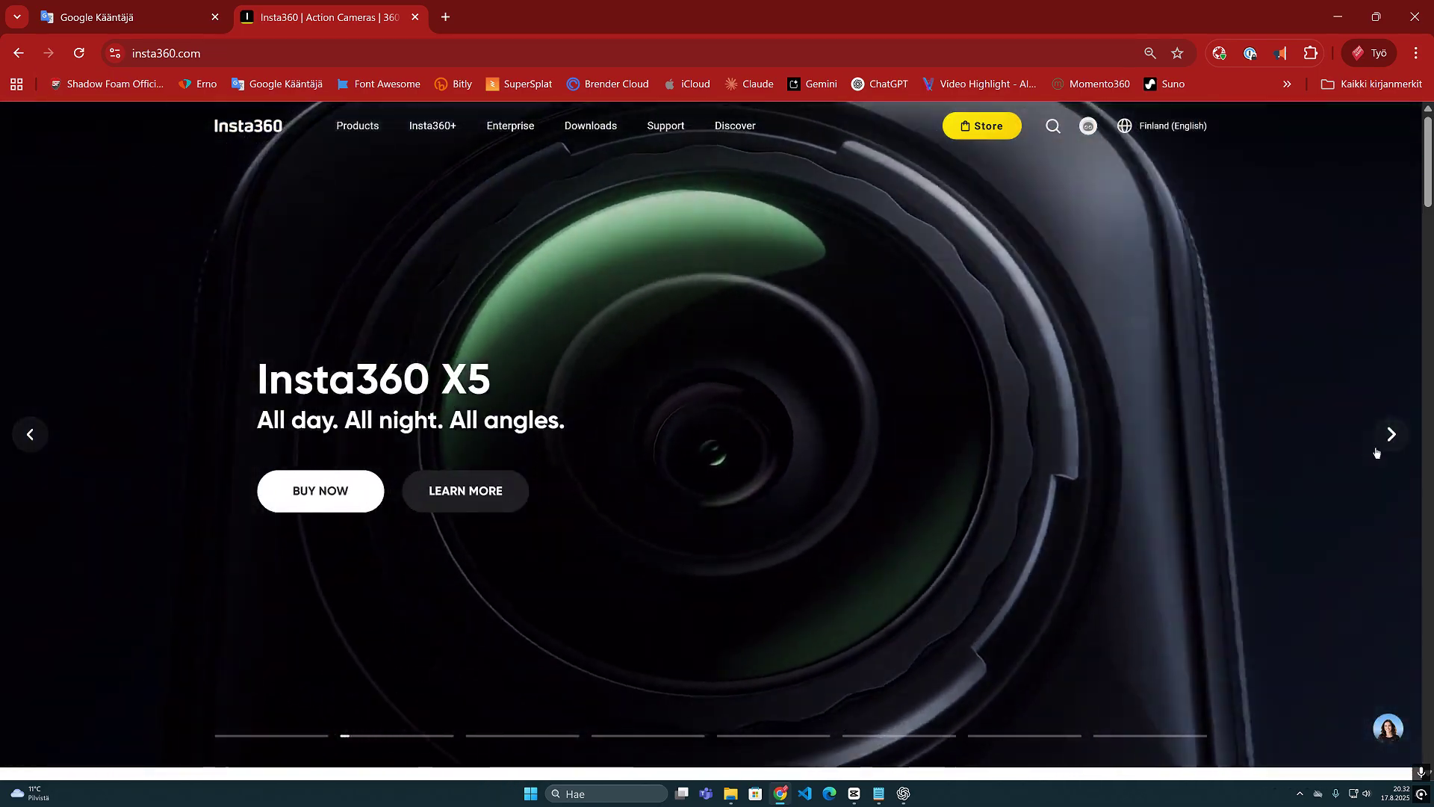
- Go to the Insta360 Downloads page and expand the v5.7.0 notes with Read More
left_click(590, 125)
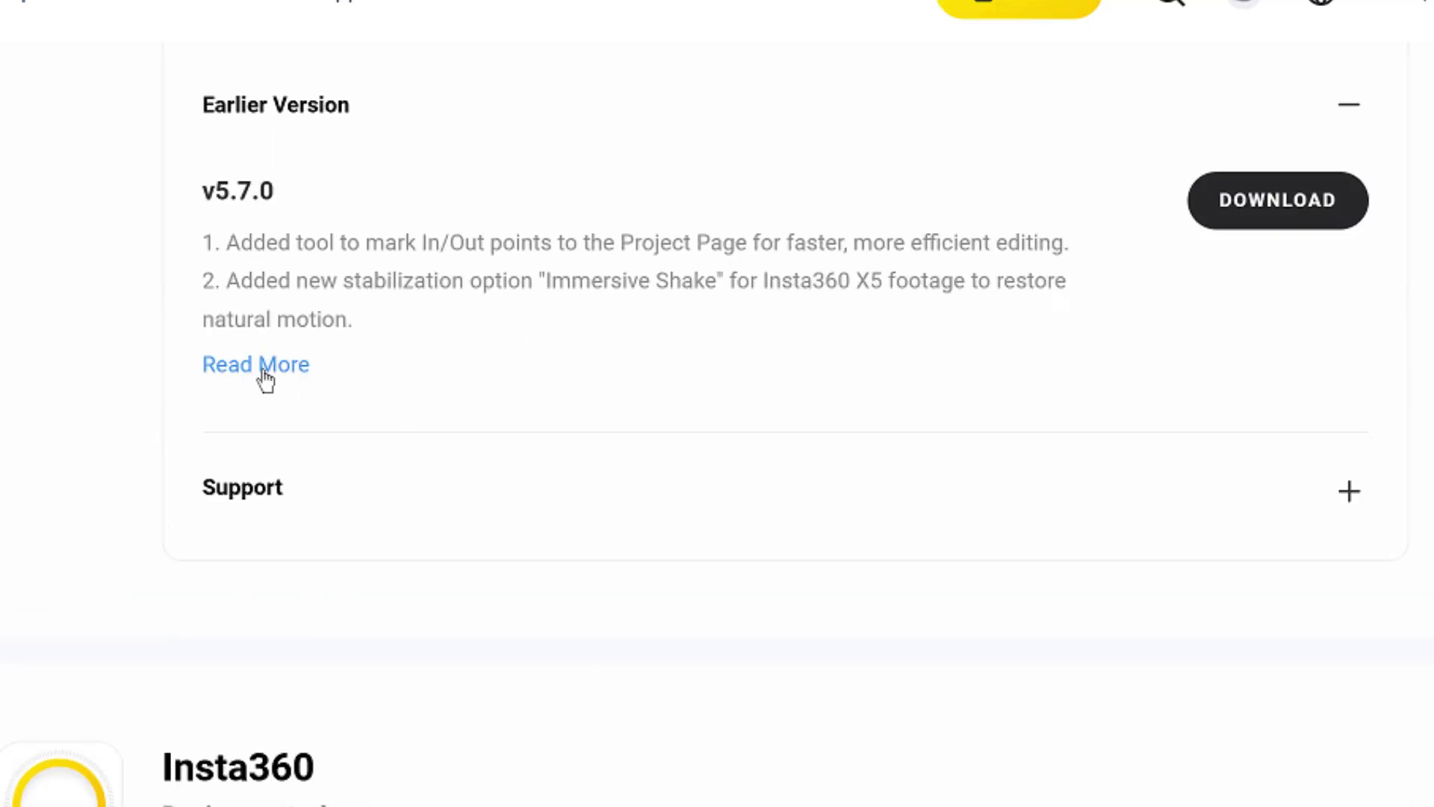
left_click(265, 366)
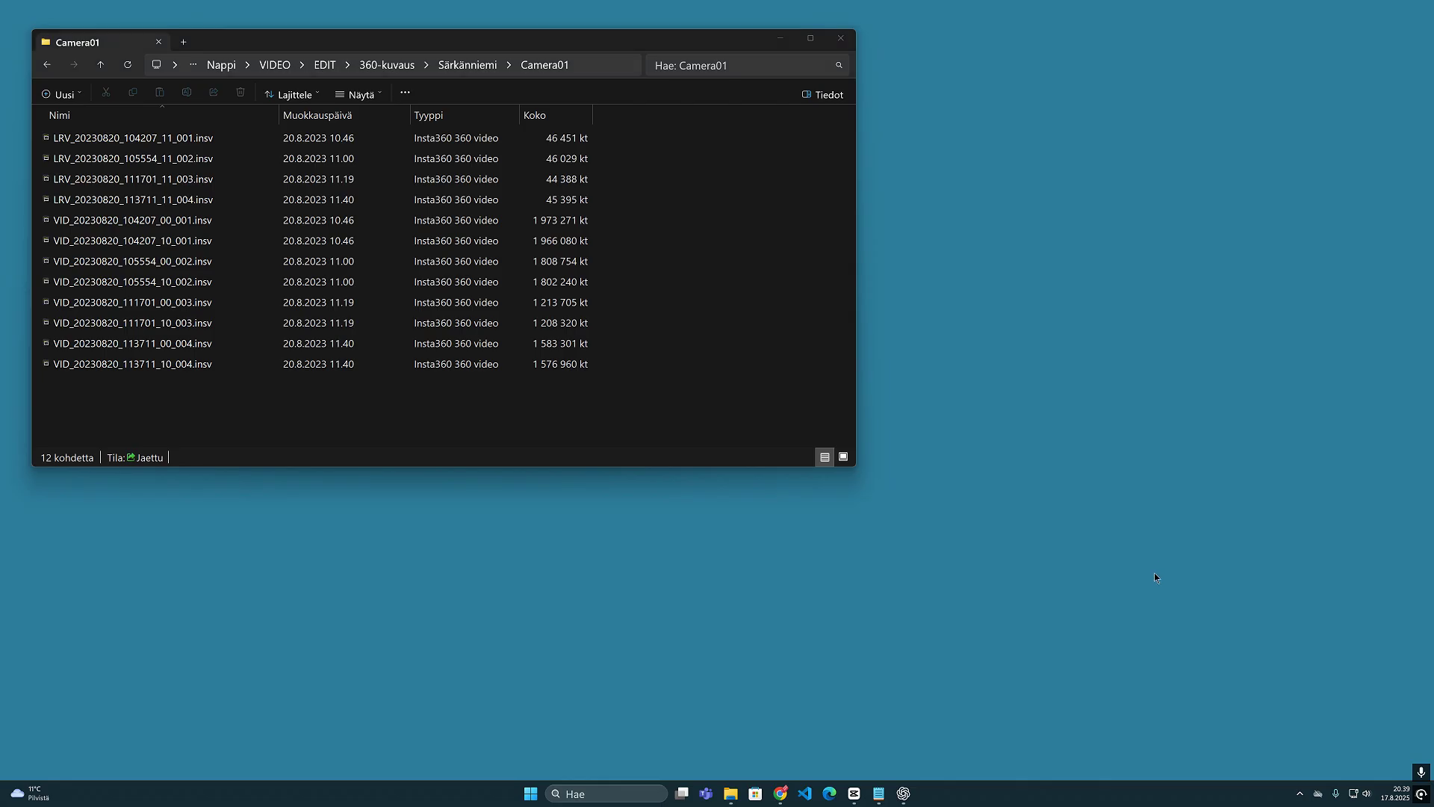
- Quick-look the selected Camera01 clip, jump to about 01:37, mute it, then view VID_20230820_105554_00_002
left_click(97, 223)
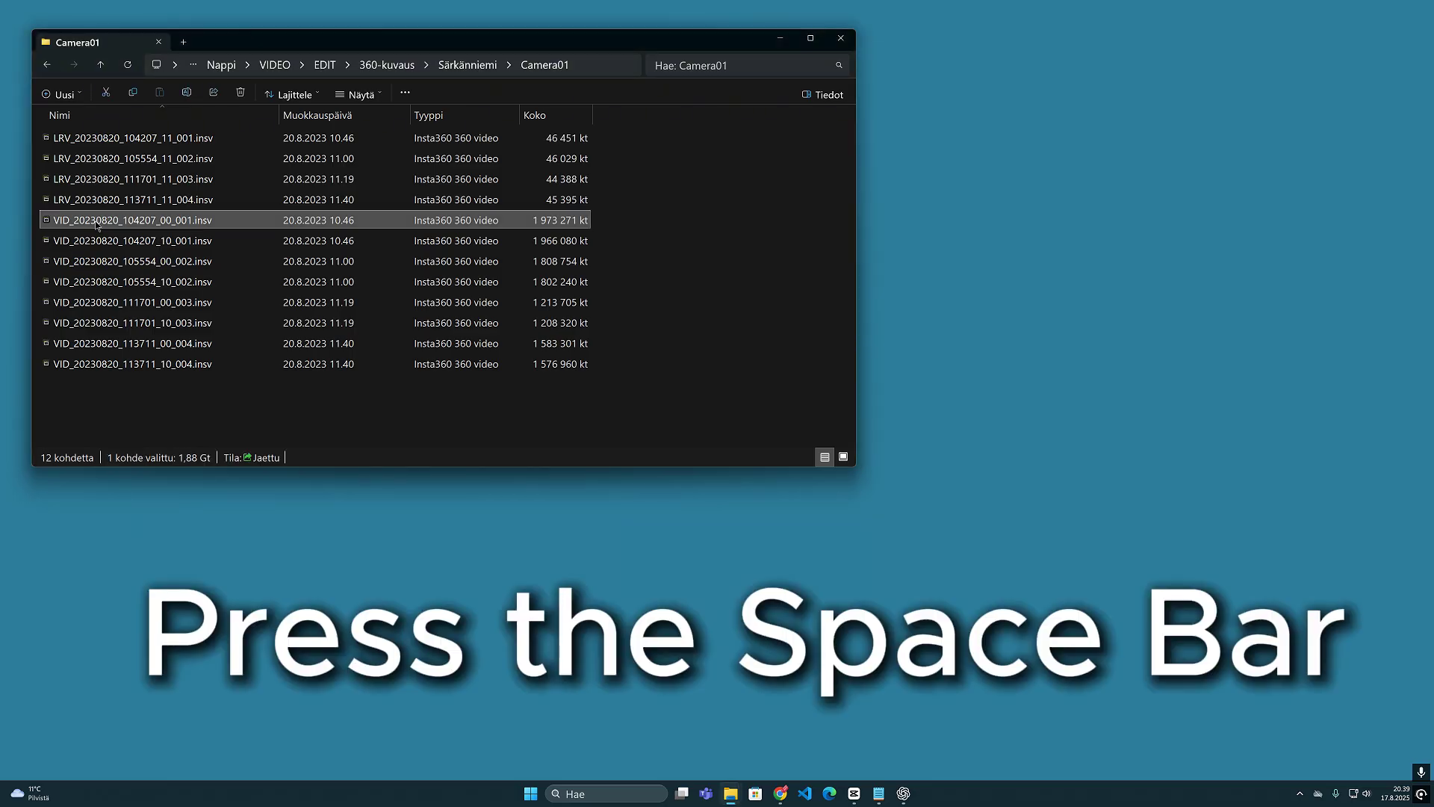
key("space")
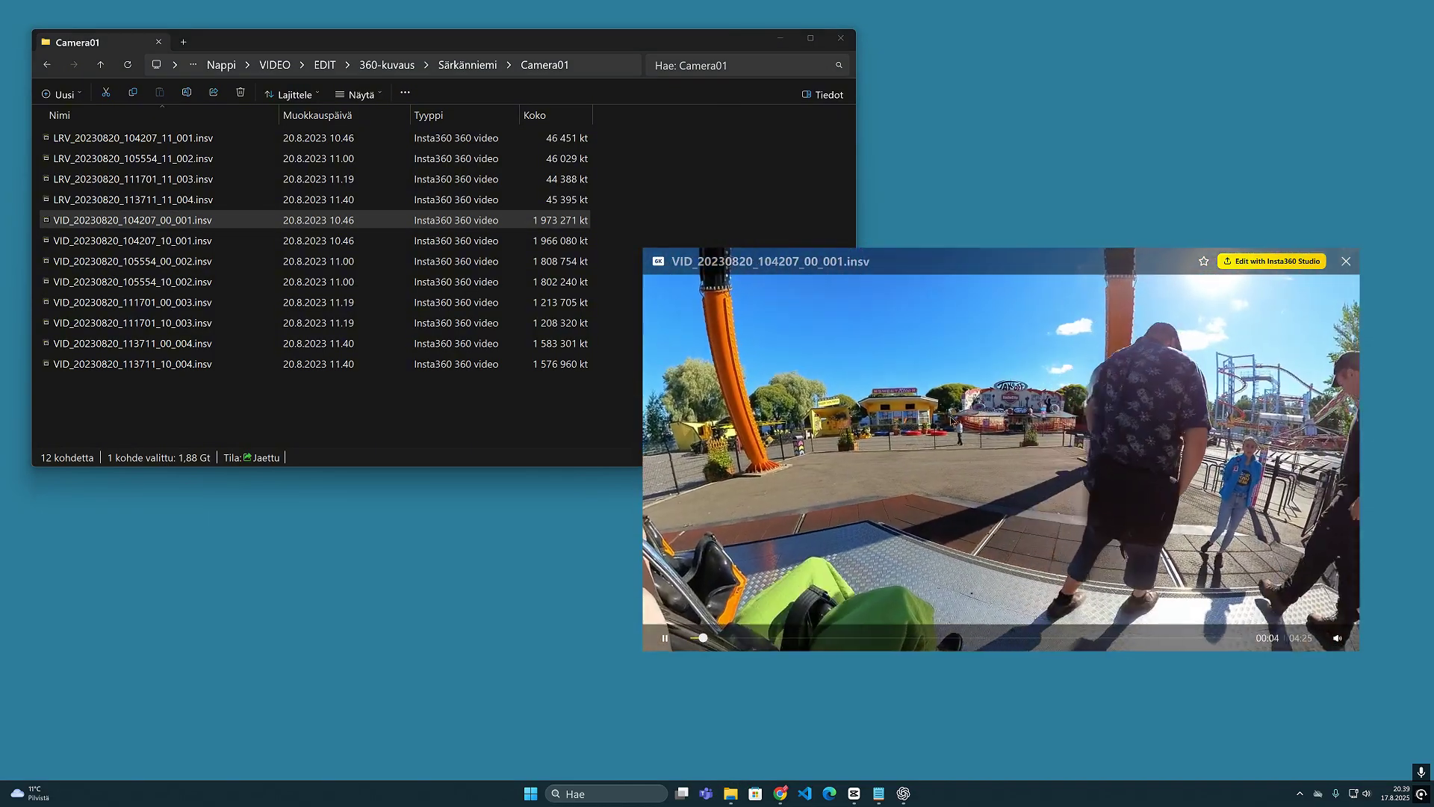
left_click(895, 638)
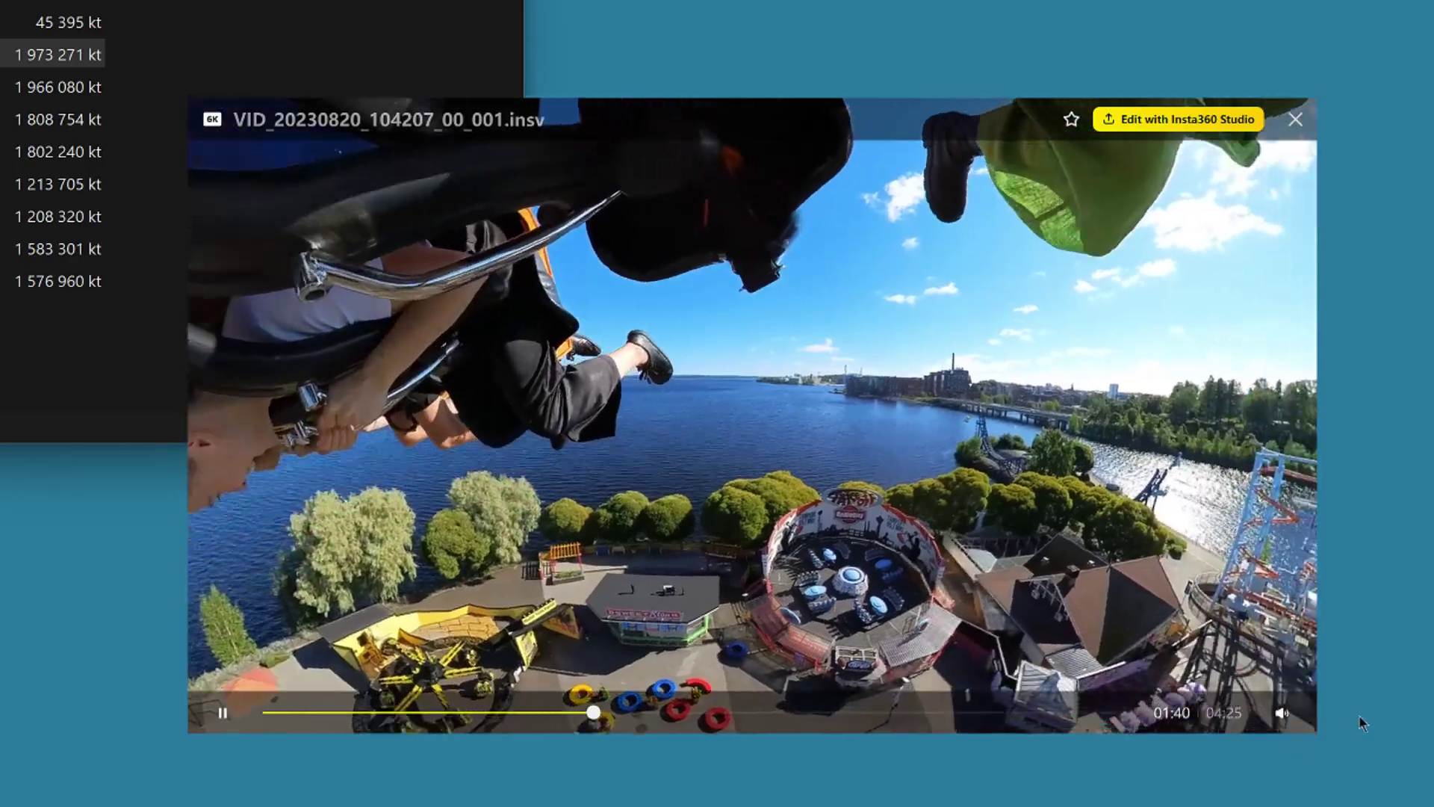
left_click(1282, 713)
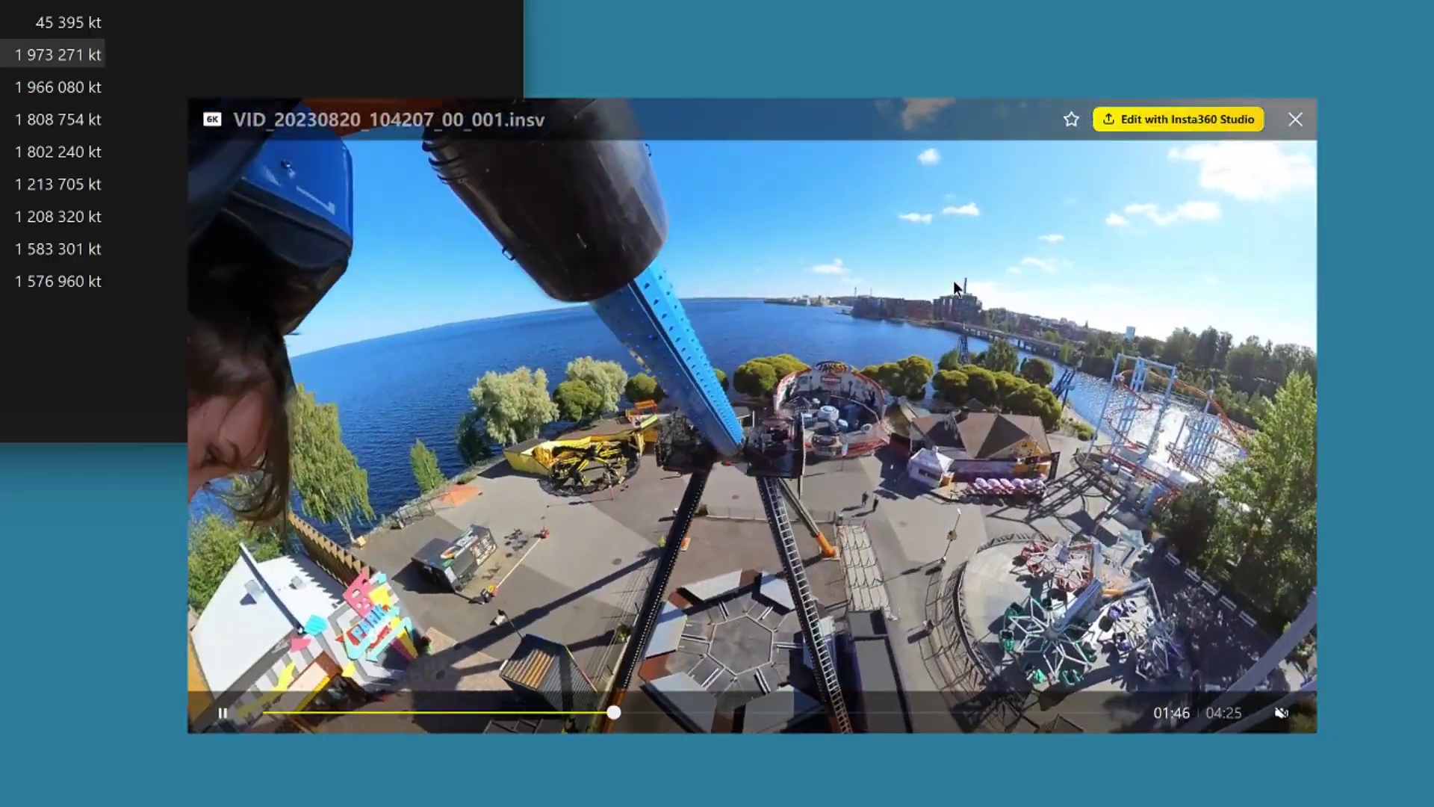
key("Down")
key("Down")
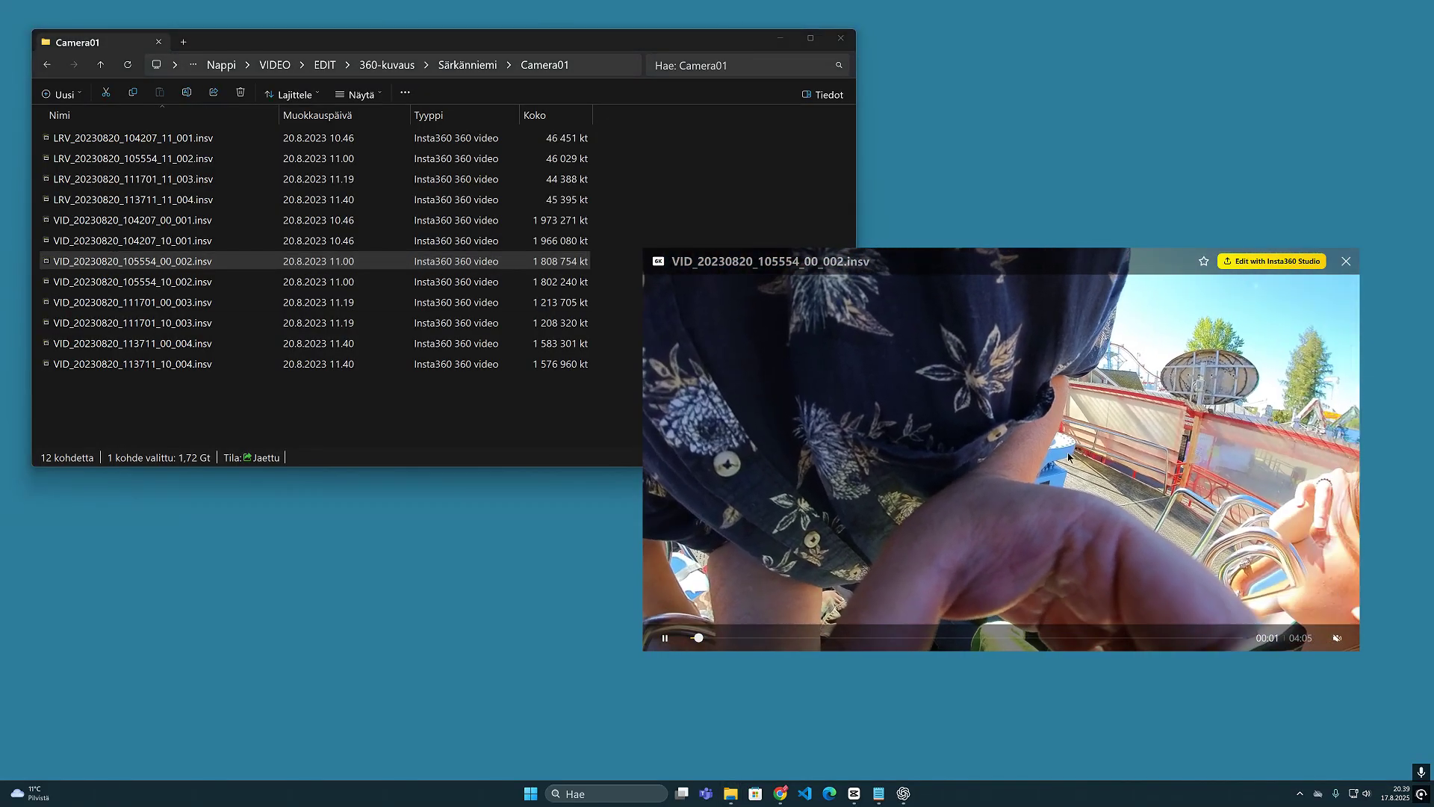
key("Escape")
- Preview the 105554_10_002, 111701_00_003, 111701_10_003 and 113711_00_004 clips in turn, then close the preview
left_click(162, 290)
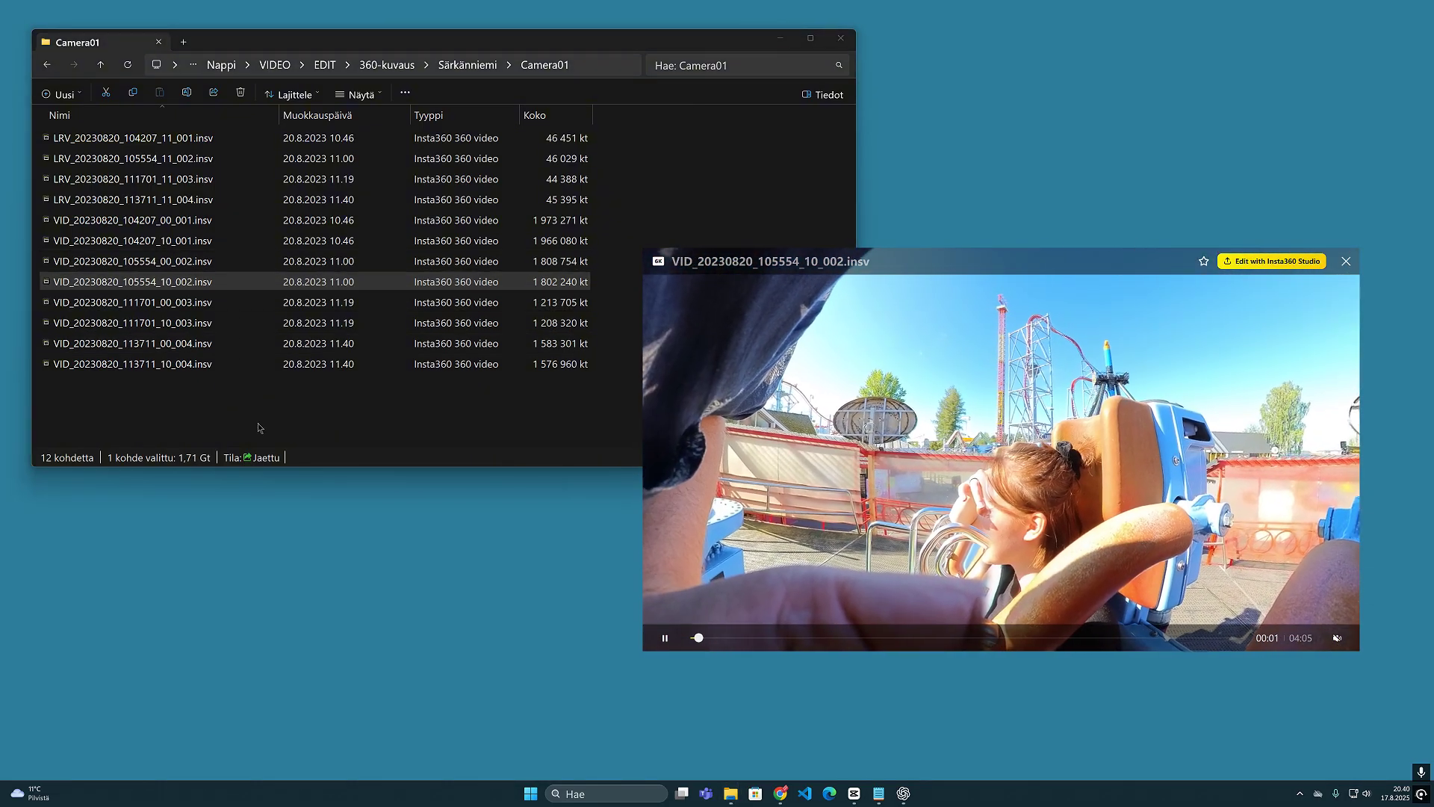
left_click(116, 305)
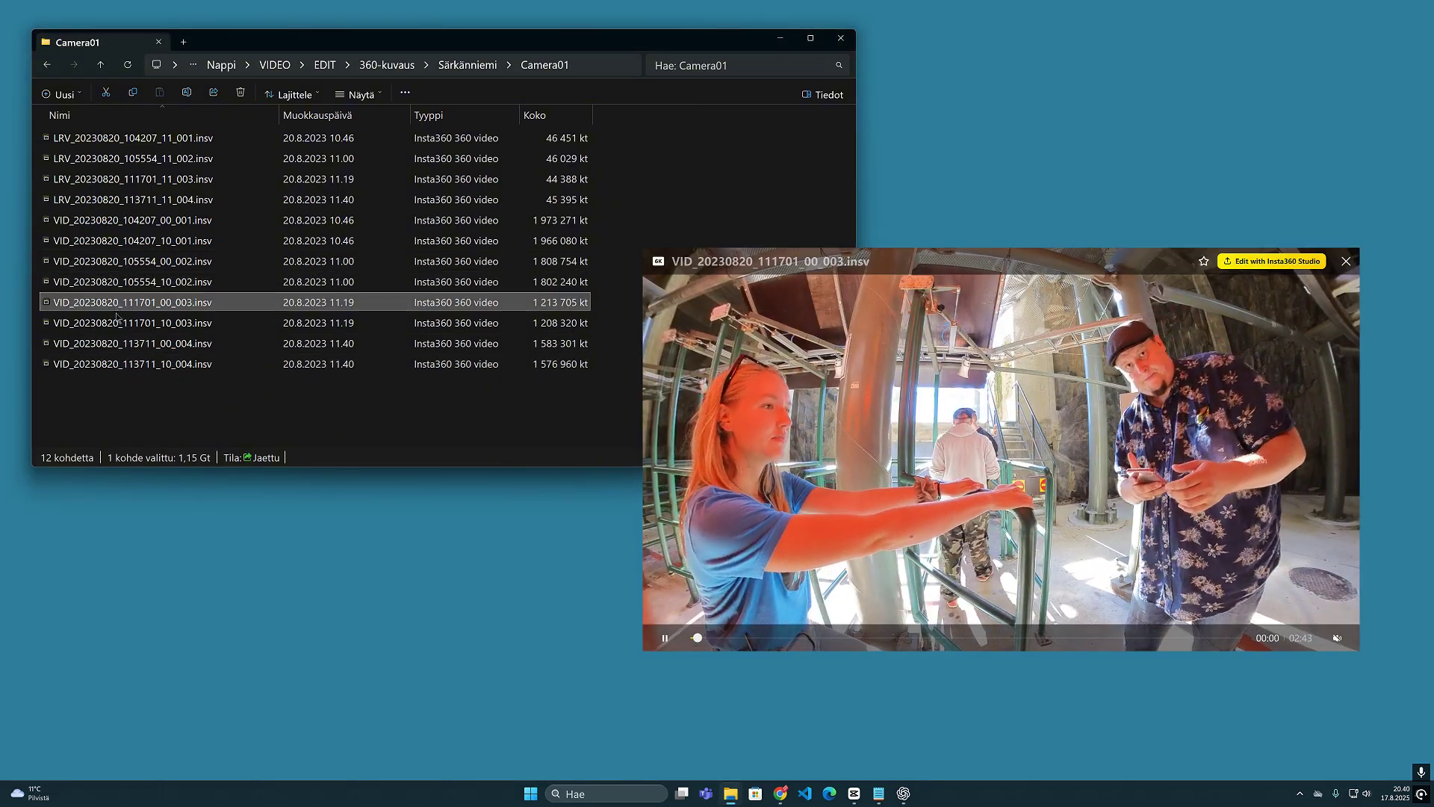
left_click(118, 323)
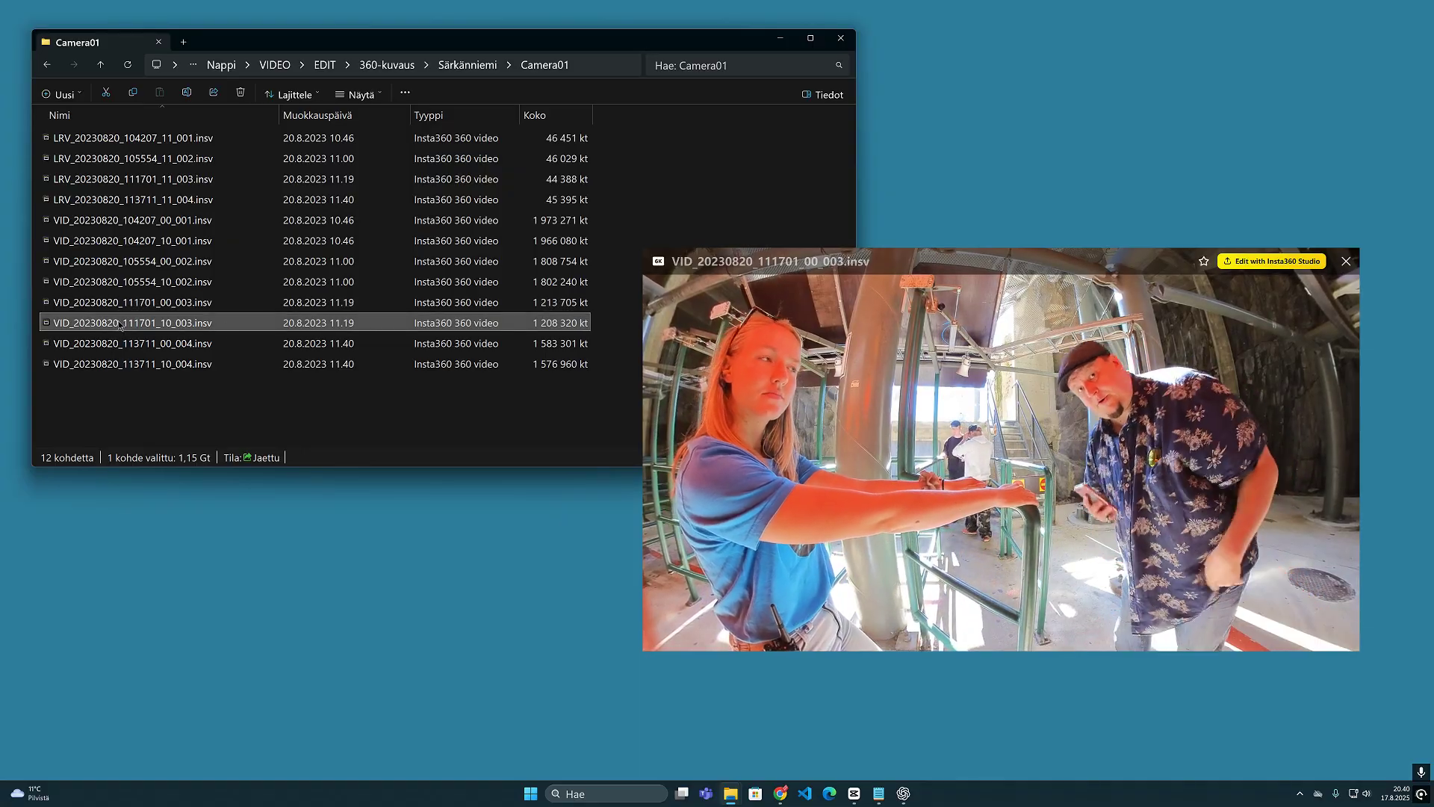
left_click(131, 344)
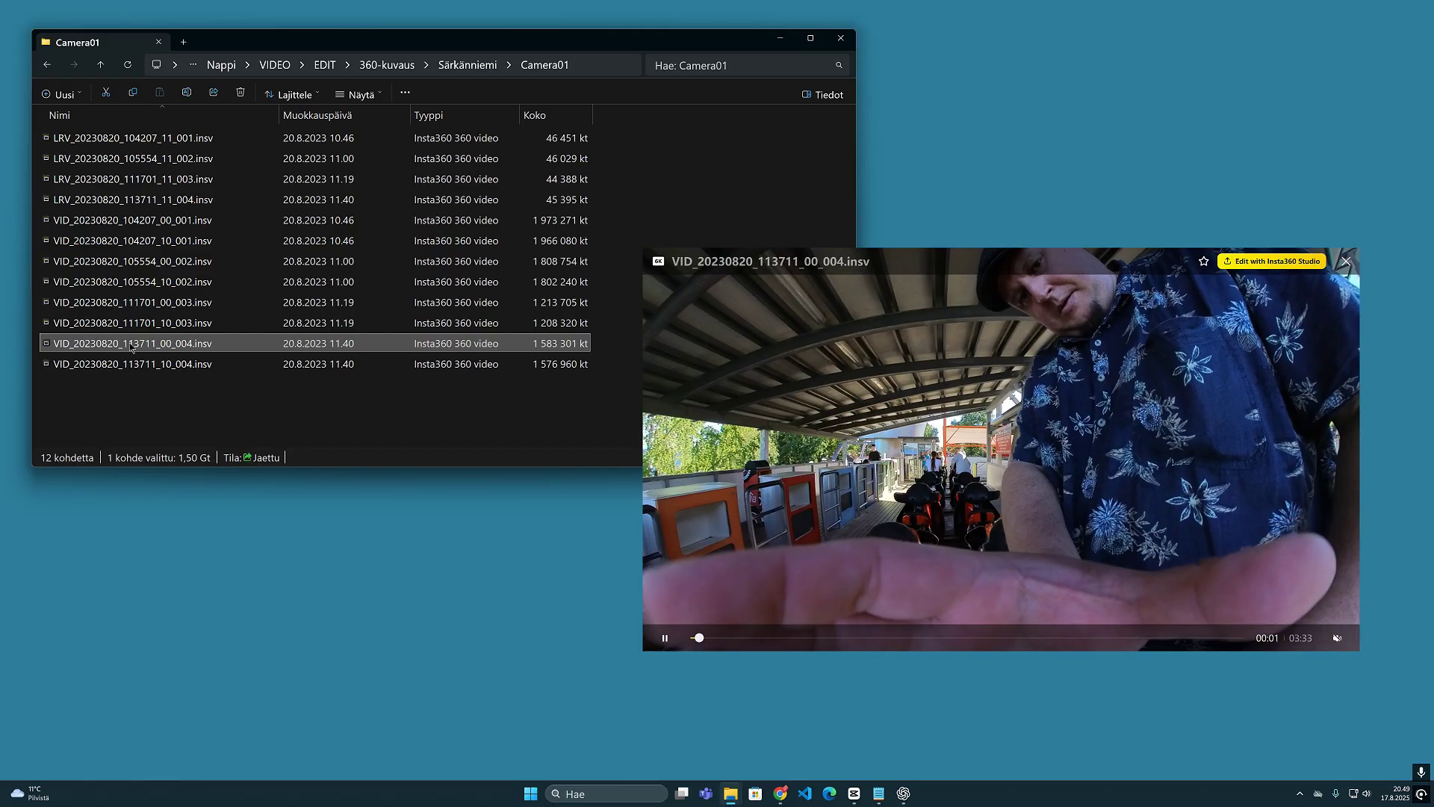
key("Escape")
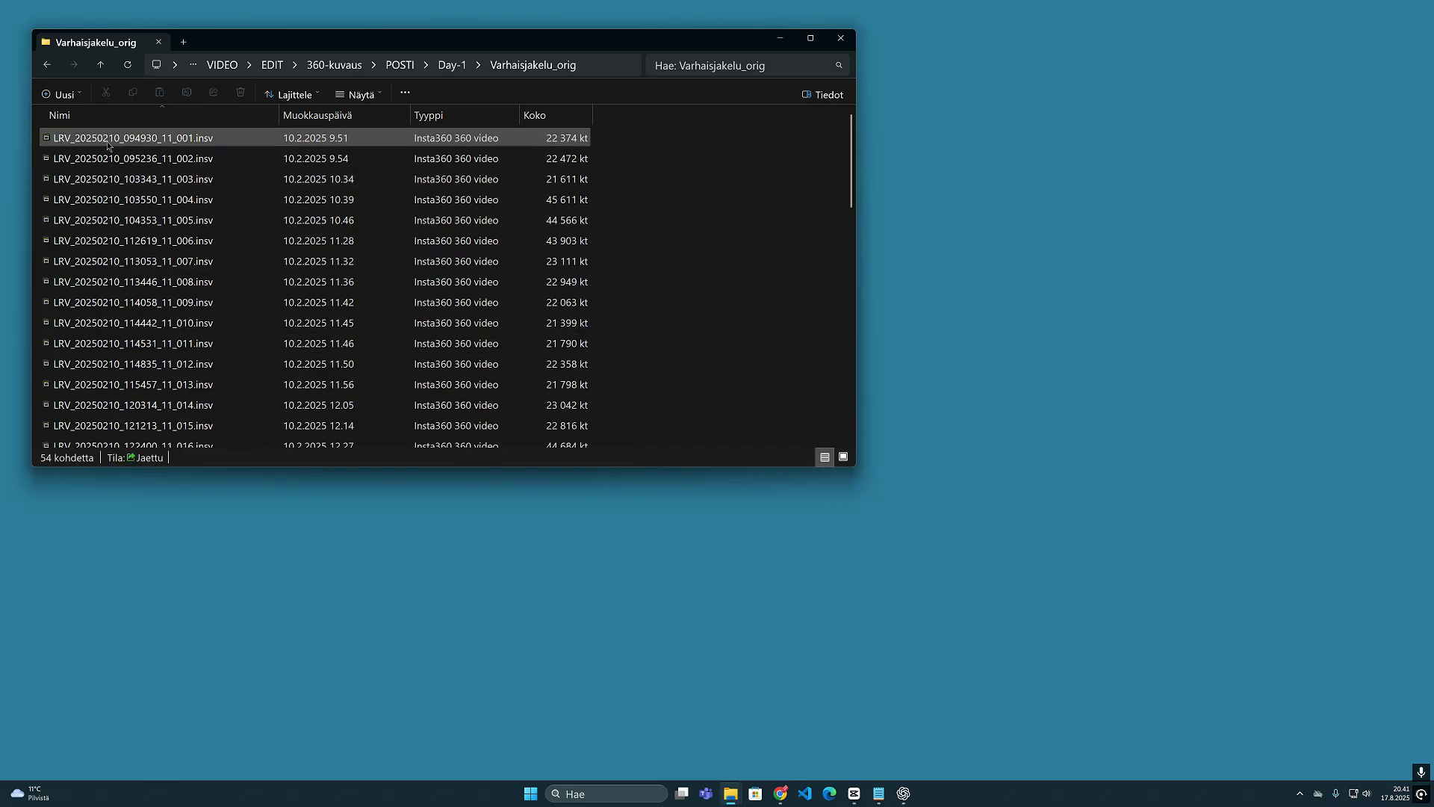
- Quick-look the first LRV clip and step through VID_20250210_104353_10_005 and 112619_10_006, then back up one
key("space")
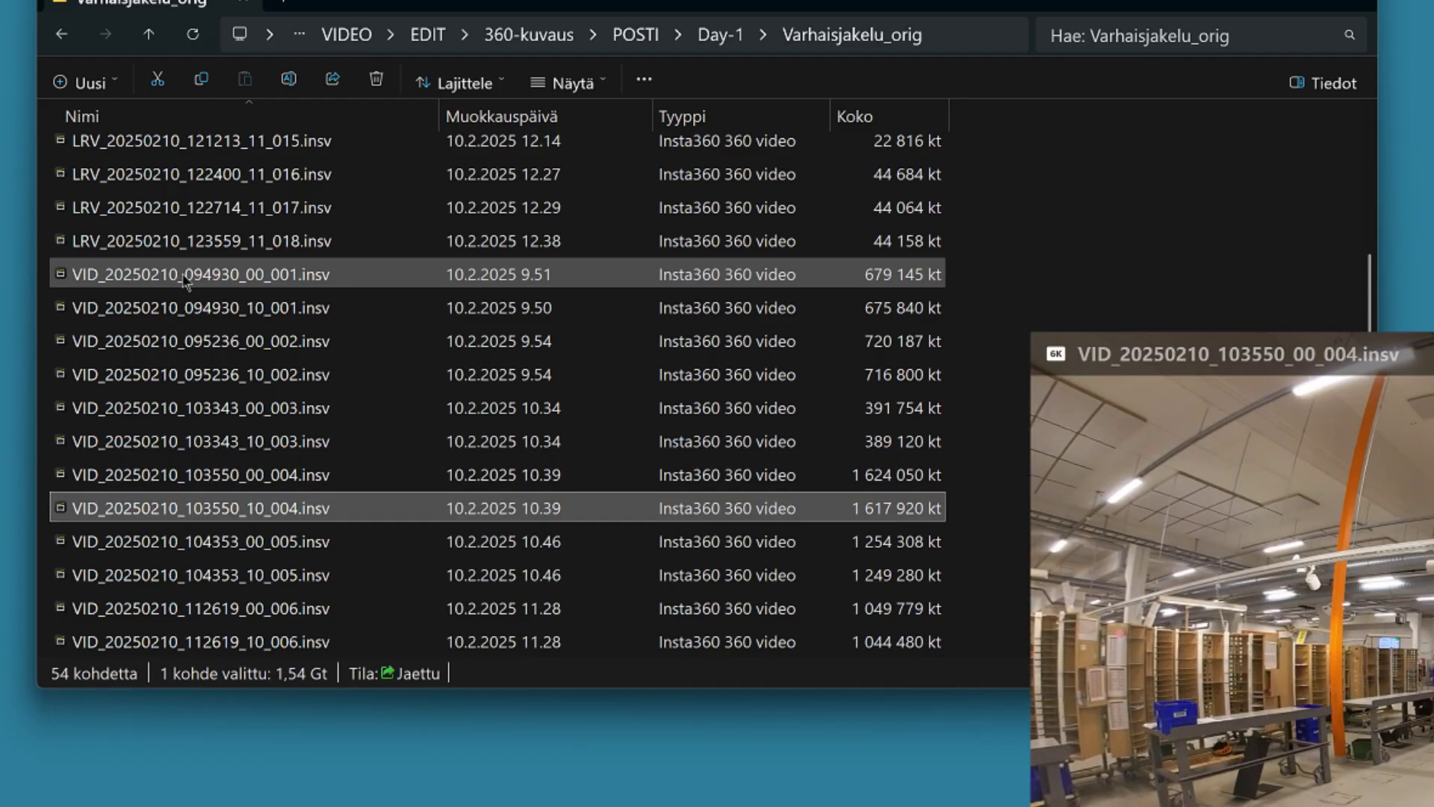
key("Down")
key("Down")
key("Down")
key("Down")
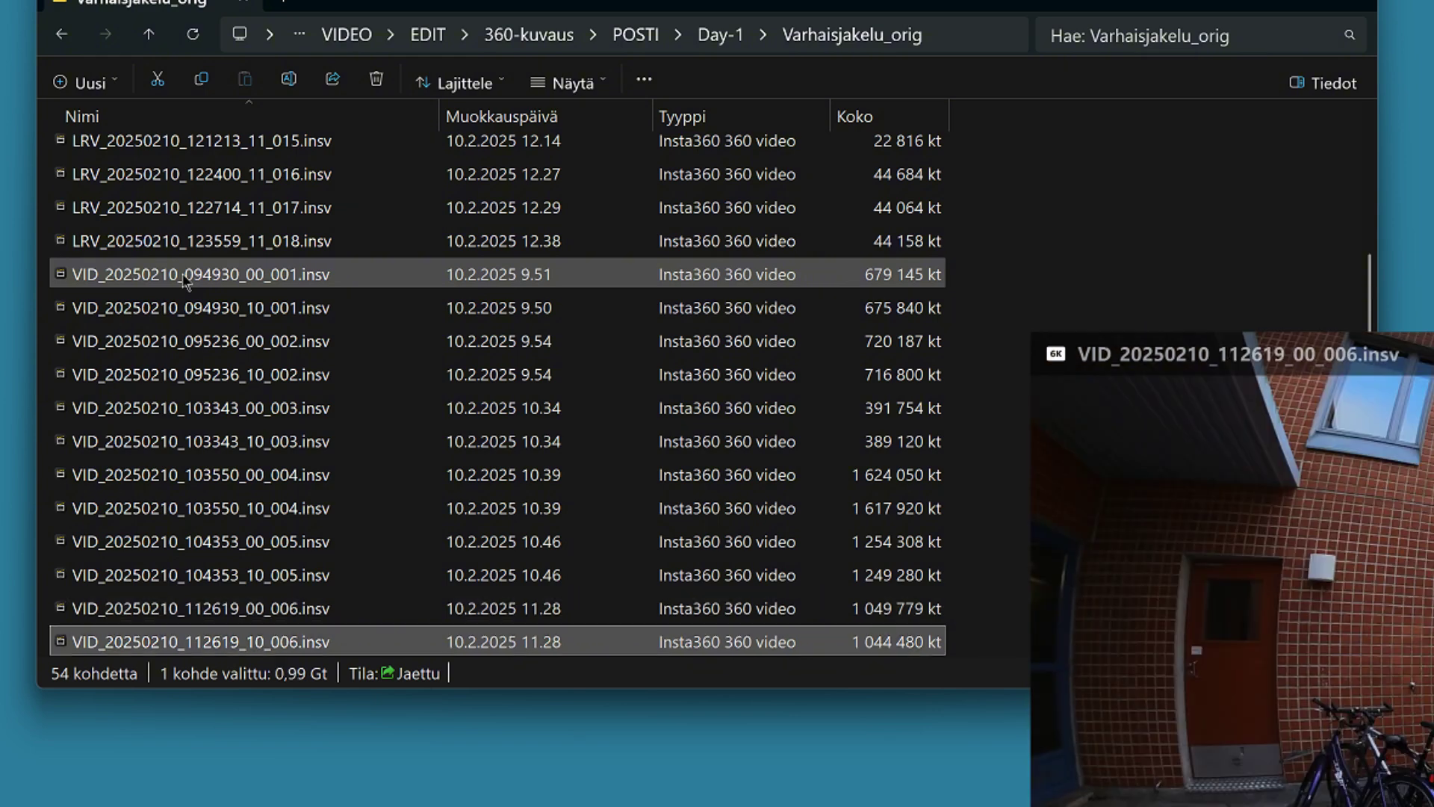
key("Down")
key("Down")
key("Down")
key("Down")
key("Down")
key("Down")
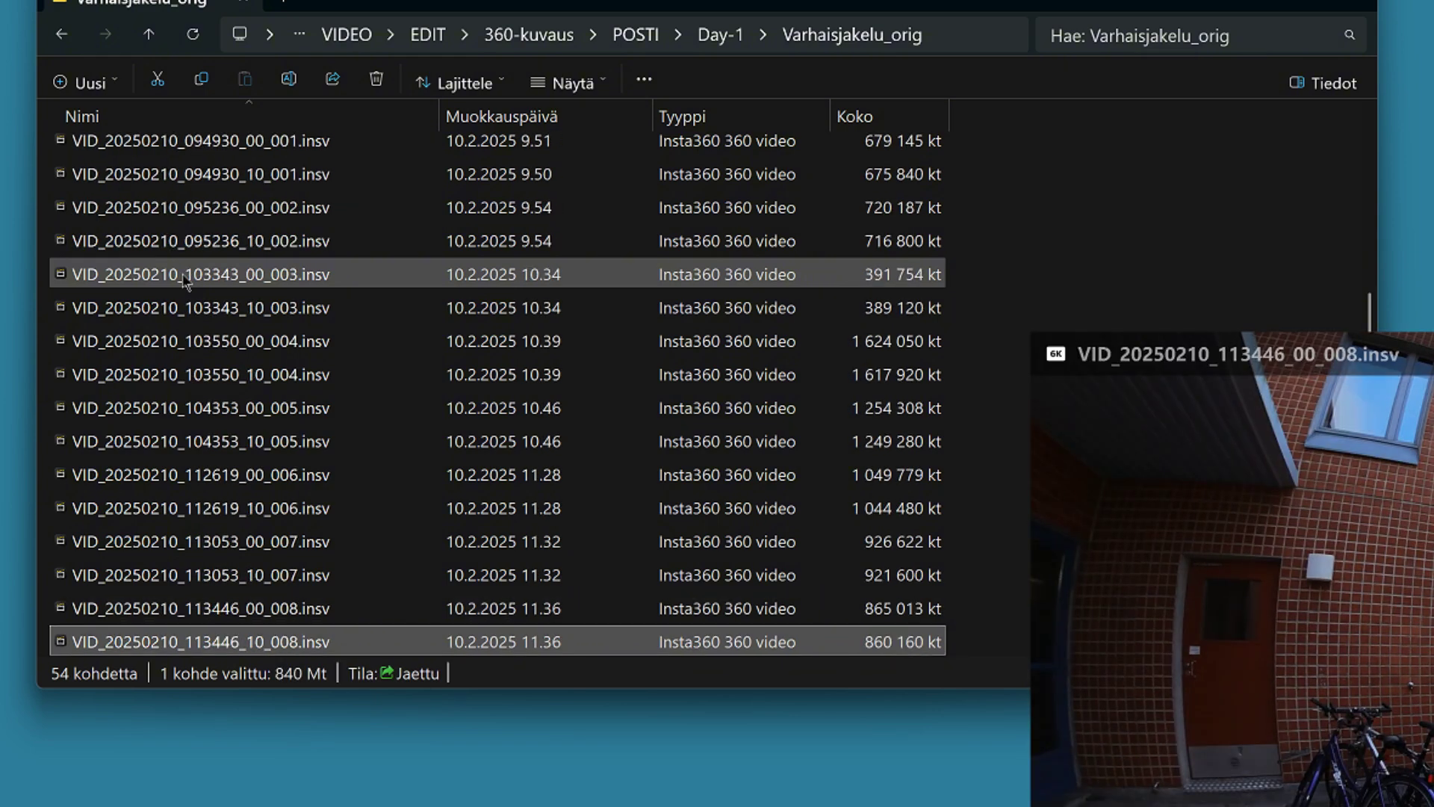
key("Up")
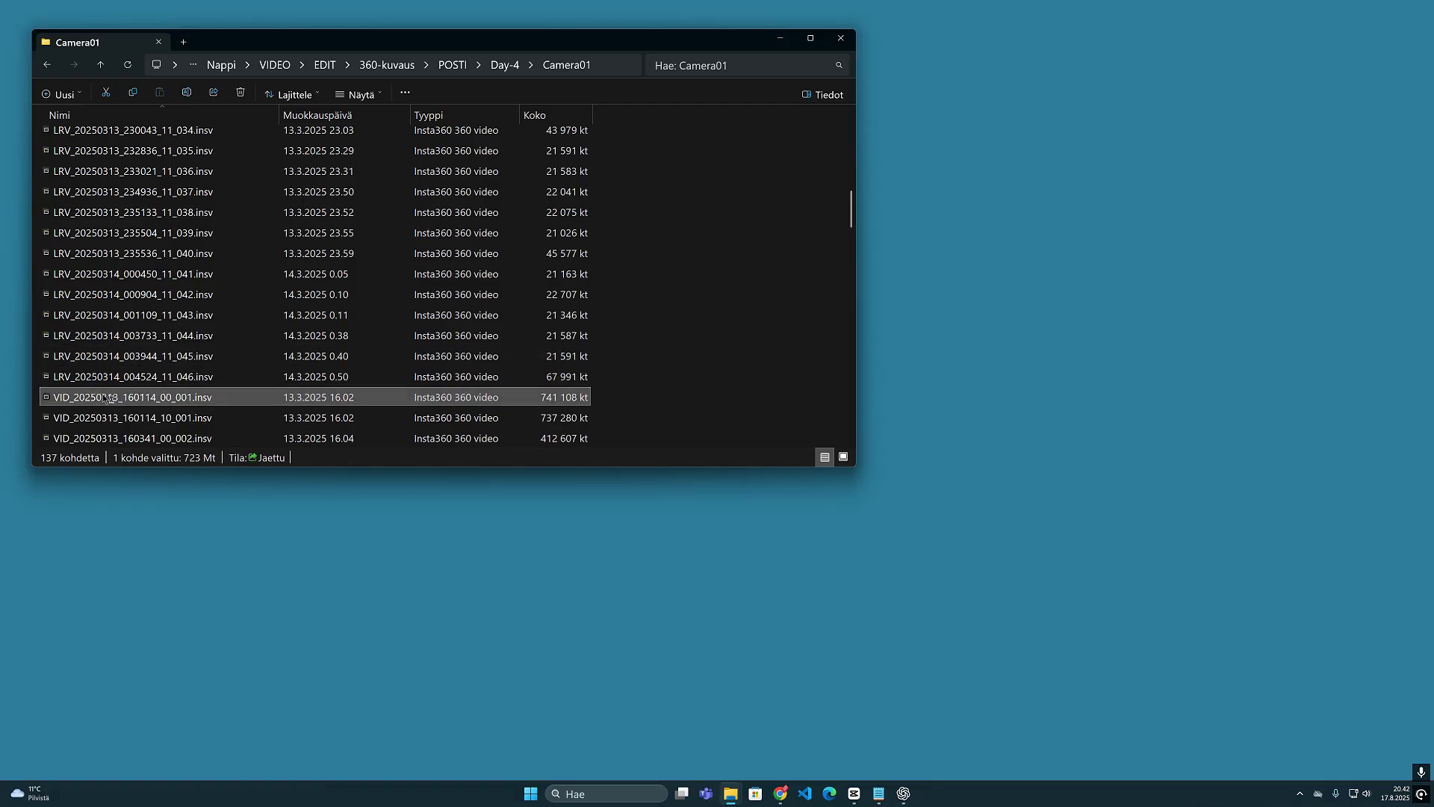
- Preview several following clips one by one, close the preview, then quick-look the Colgate image
key("space")
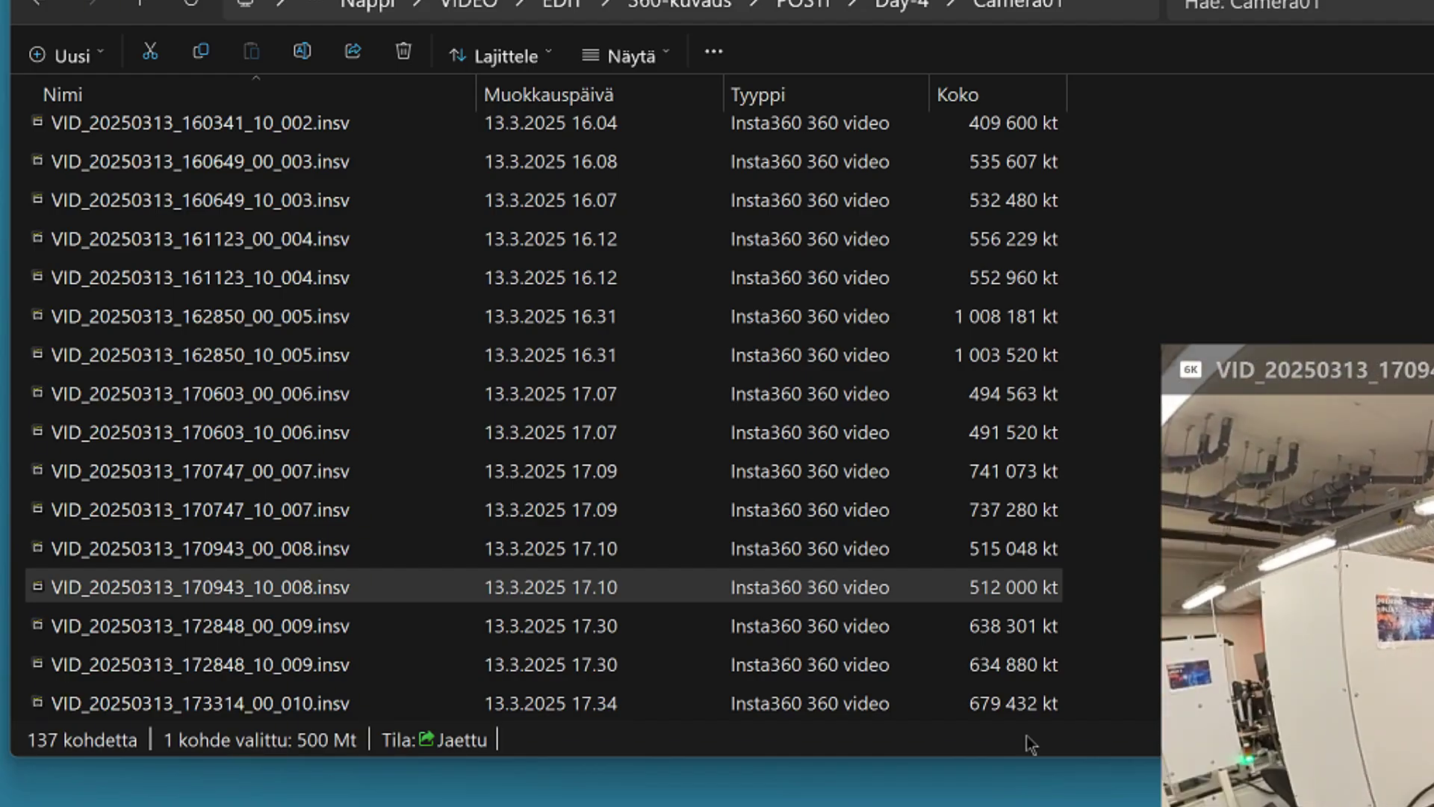
key("Down")
key("Down")
key("Down")
key("Down")
key("Down")
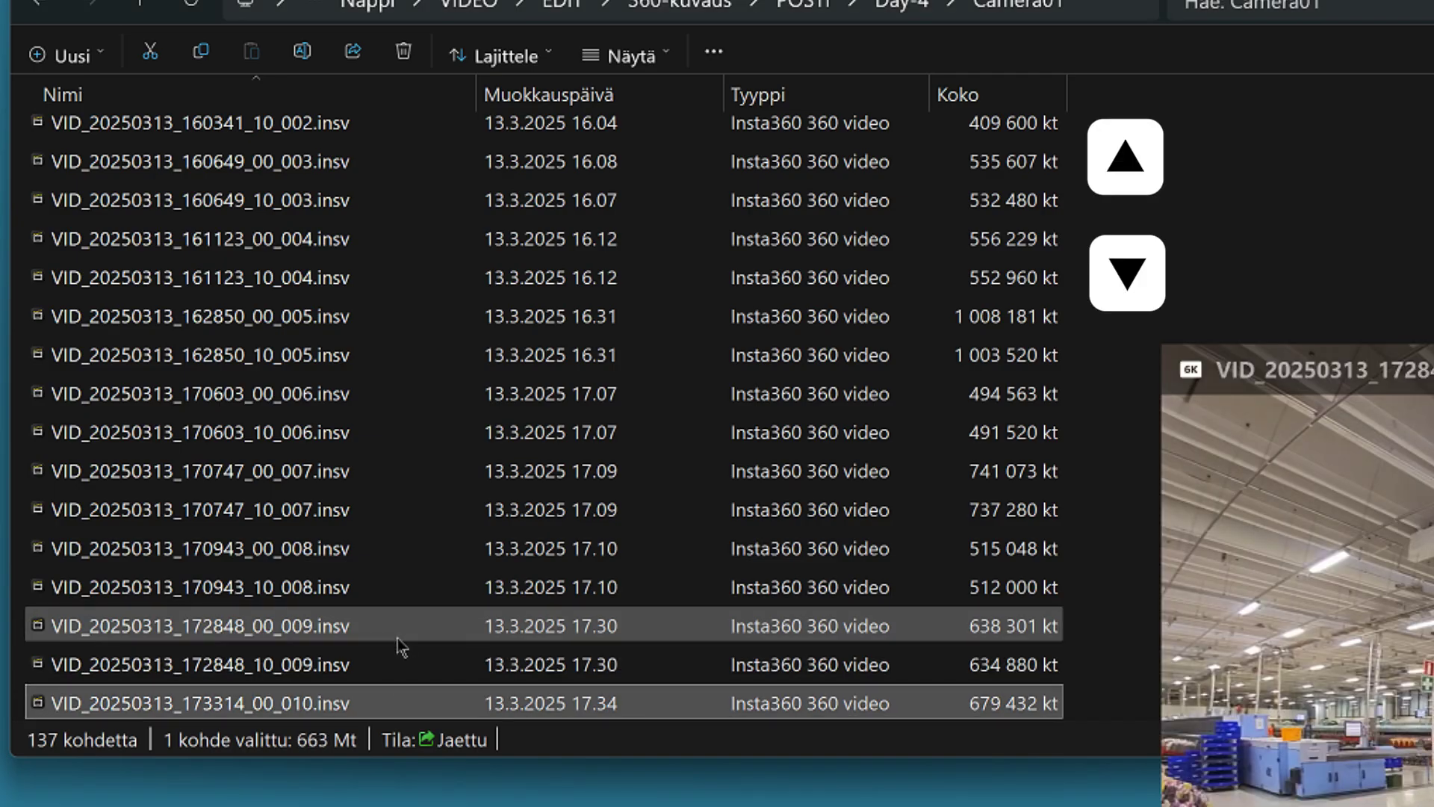
key("Down")
key("Down")
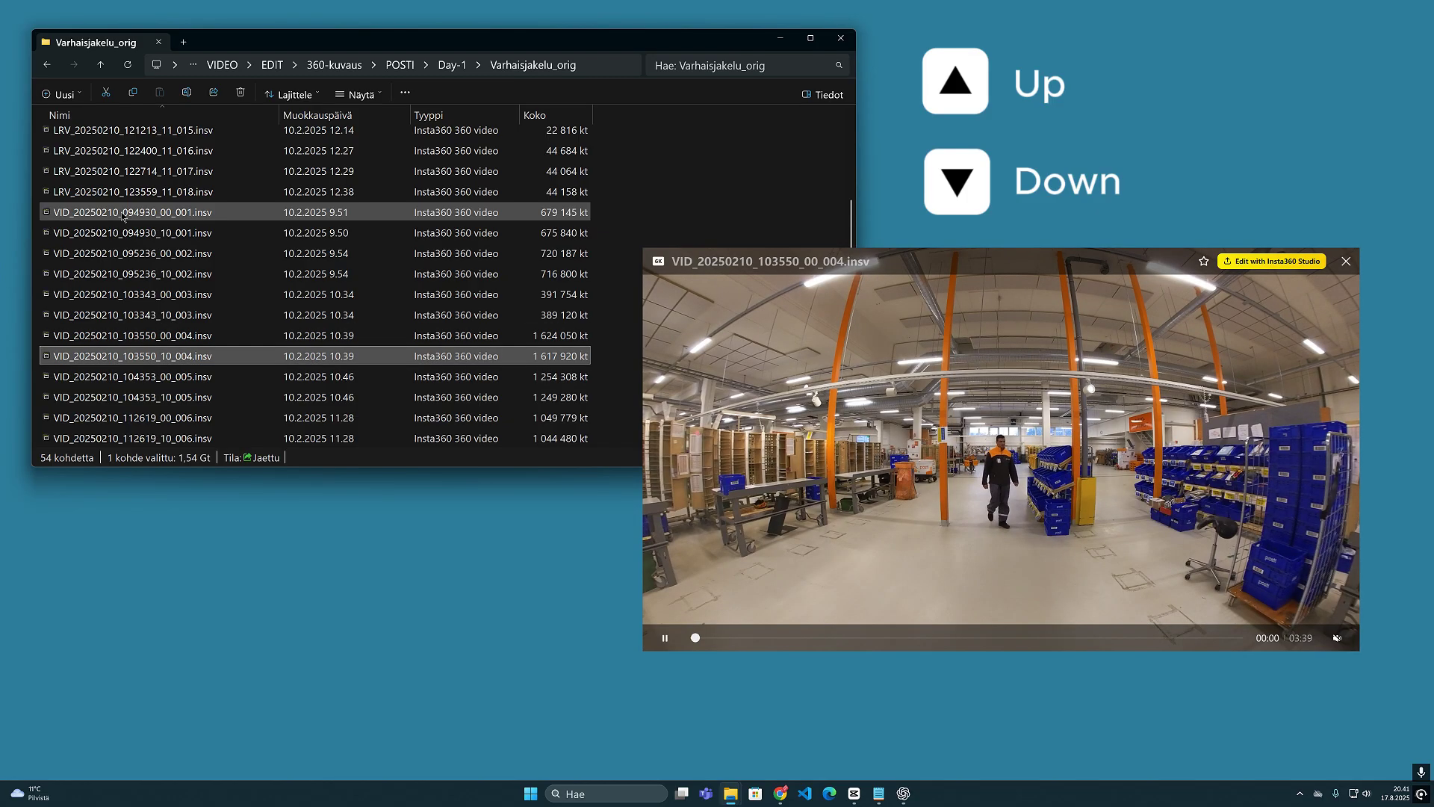
key("Down")
key("Down")
key("Down")
key("Down")
key("Down")
key("Down")
key("Down")
key("Down")
key("Down")
key("Down")
key("Down")
key("Down")
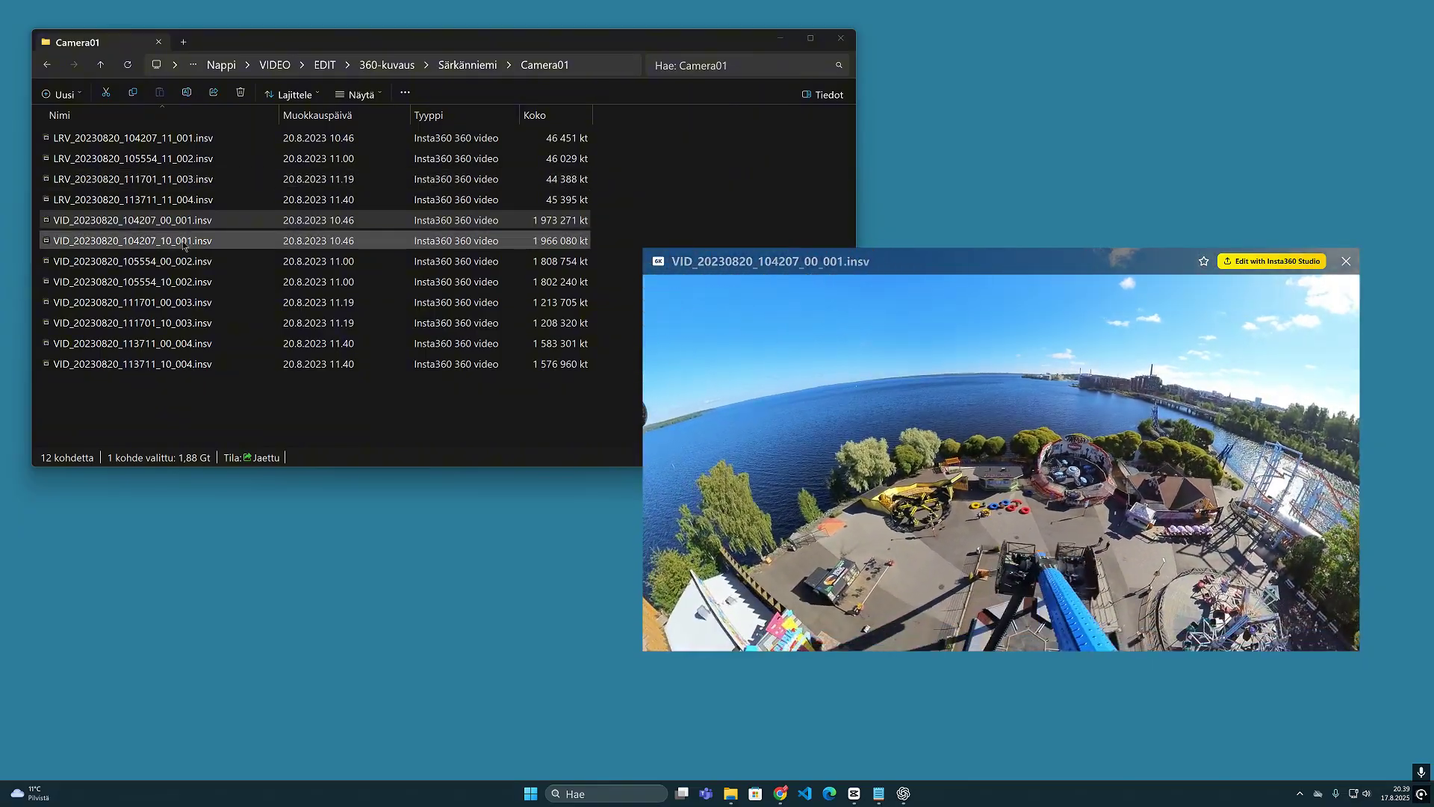
key("Escape")
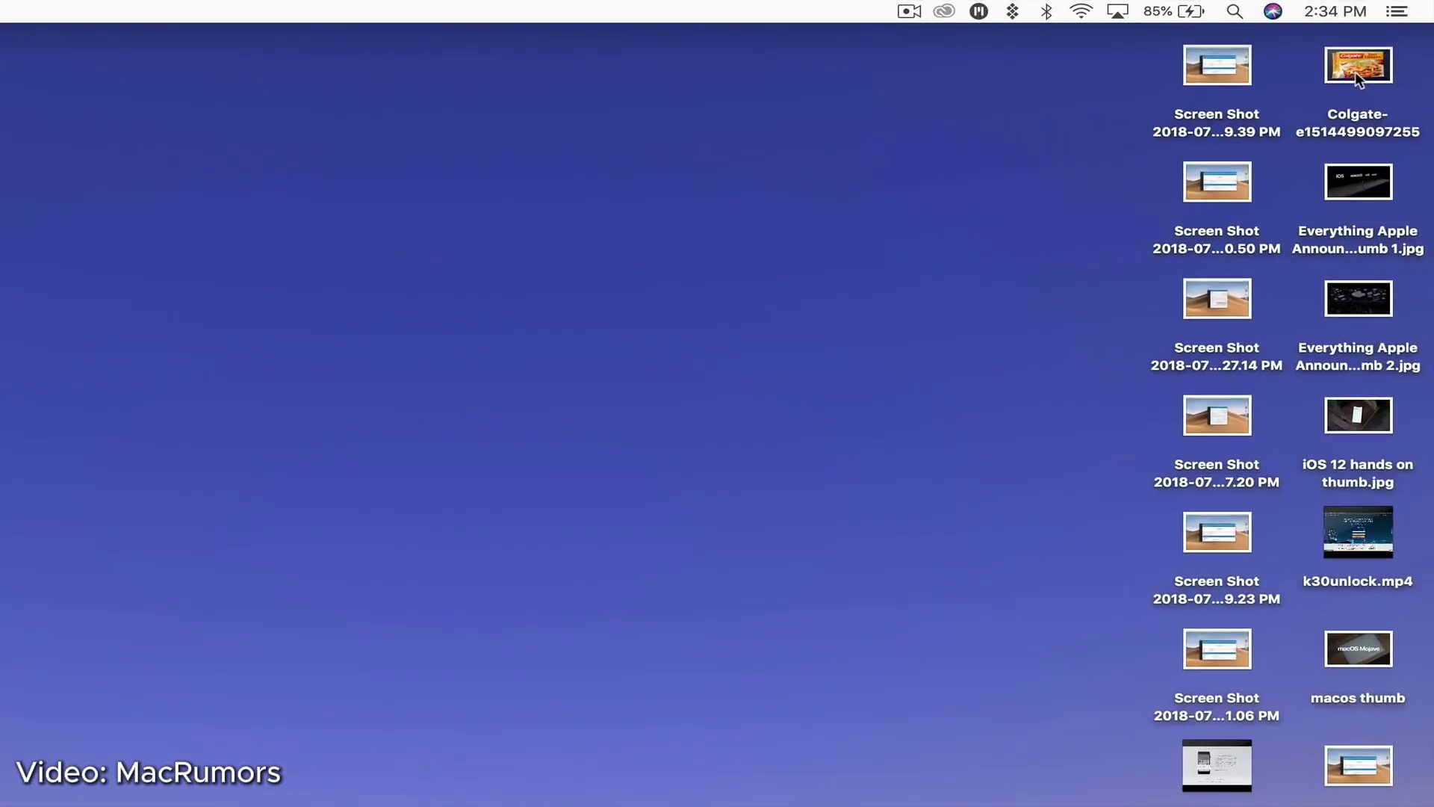
left_click(1376, 50)
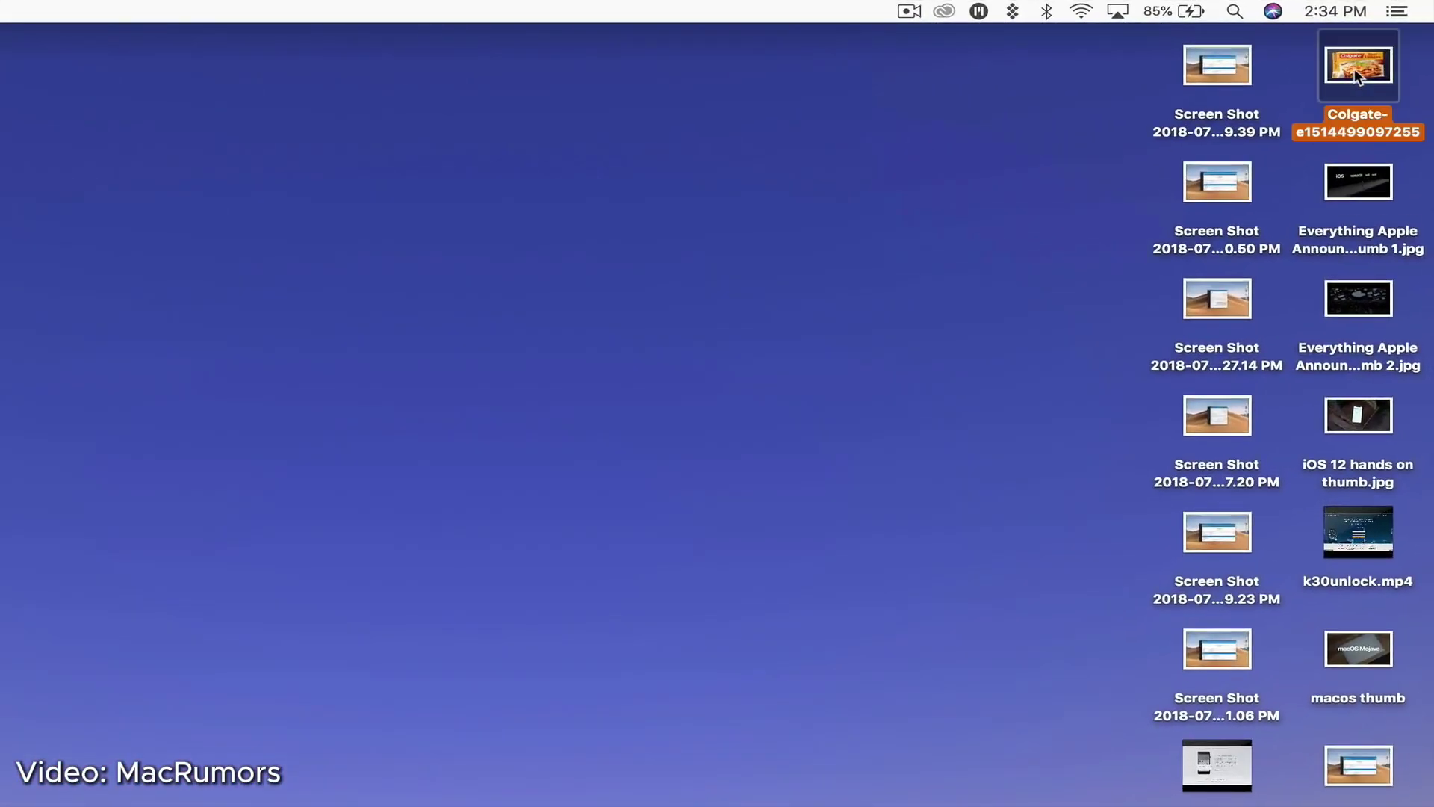
key("space")
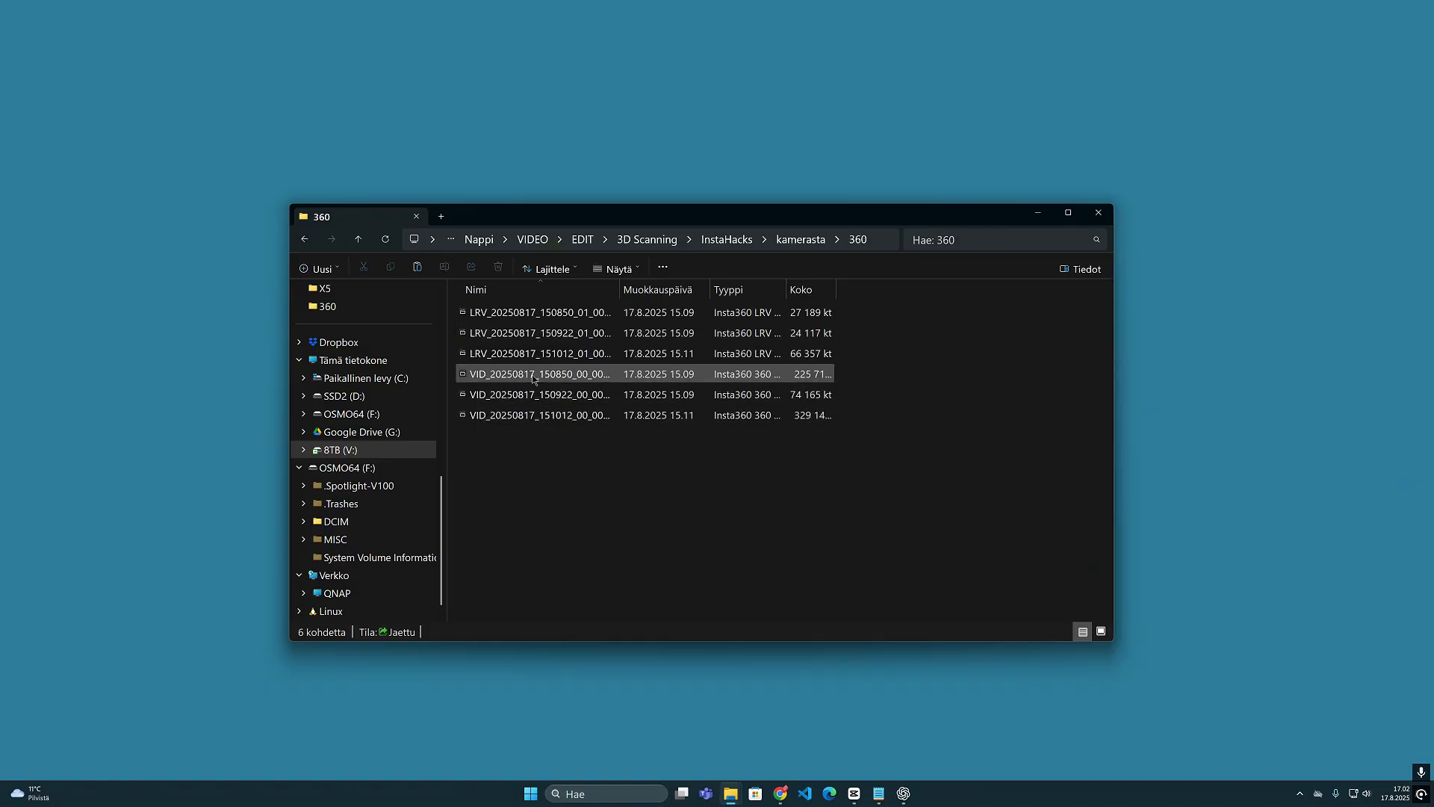
- Quick-look VID_20250817_150850_00_001.insv, move on to the next clip, and mute its sound
key("space")
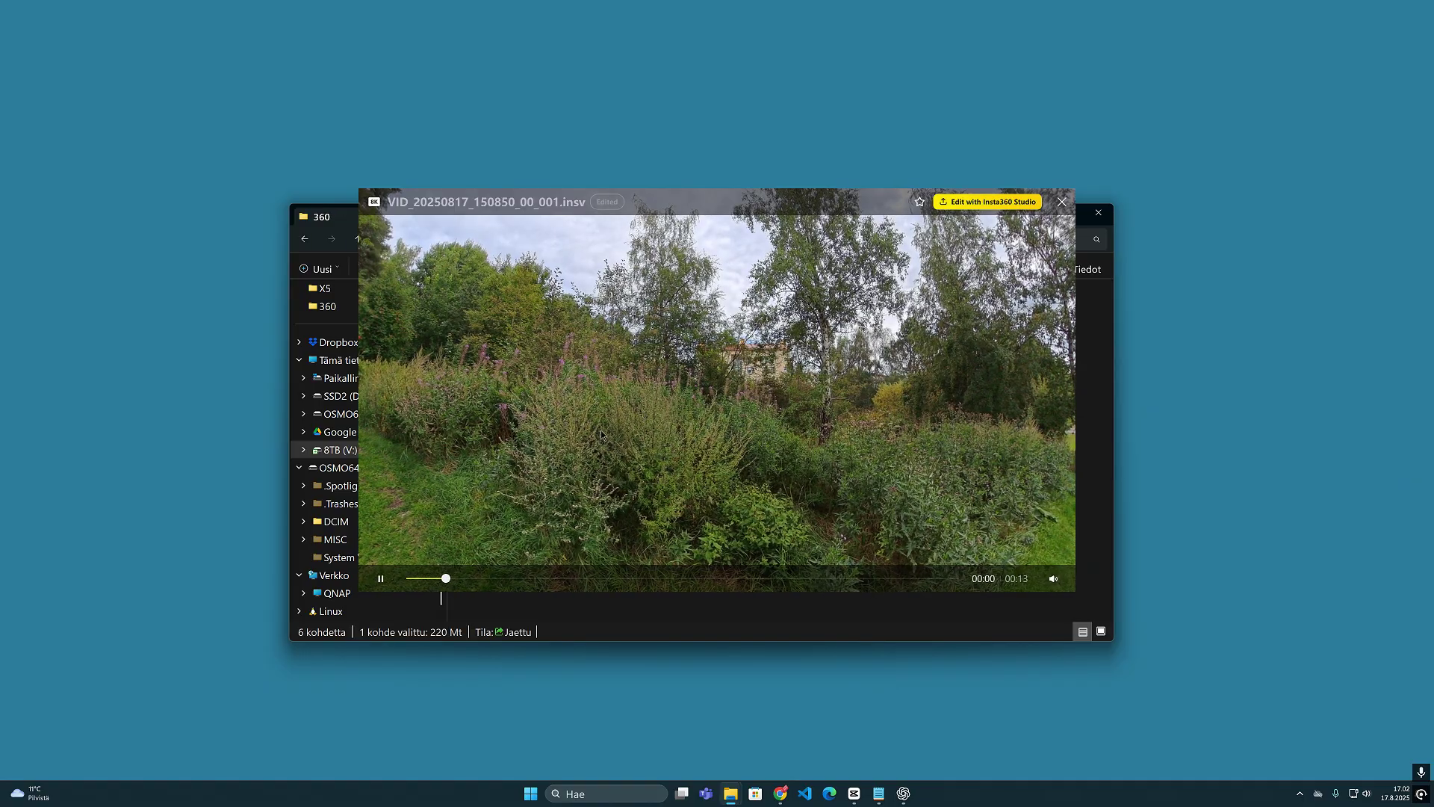
key("Down")
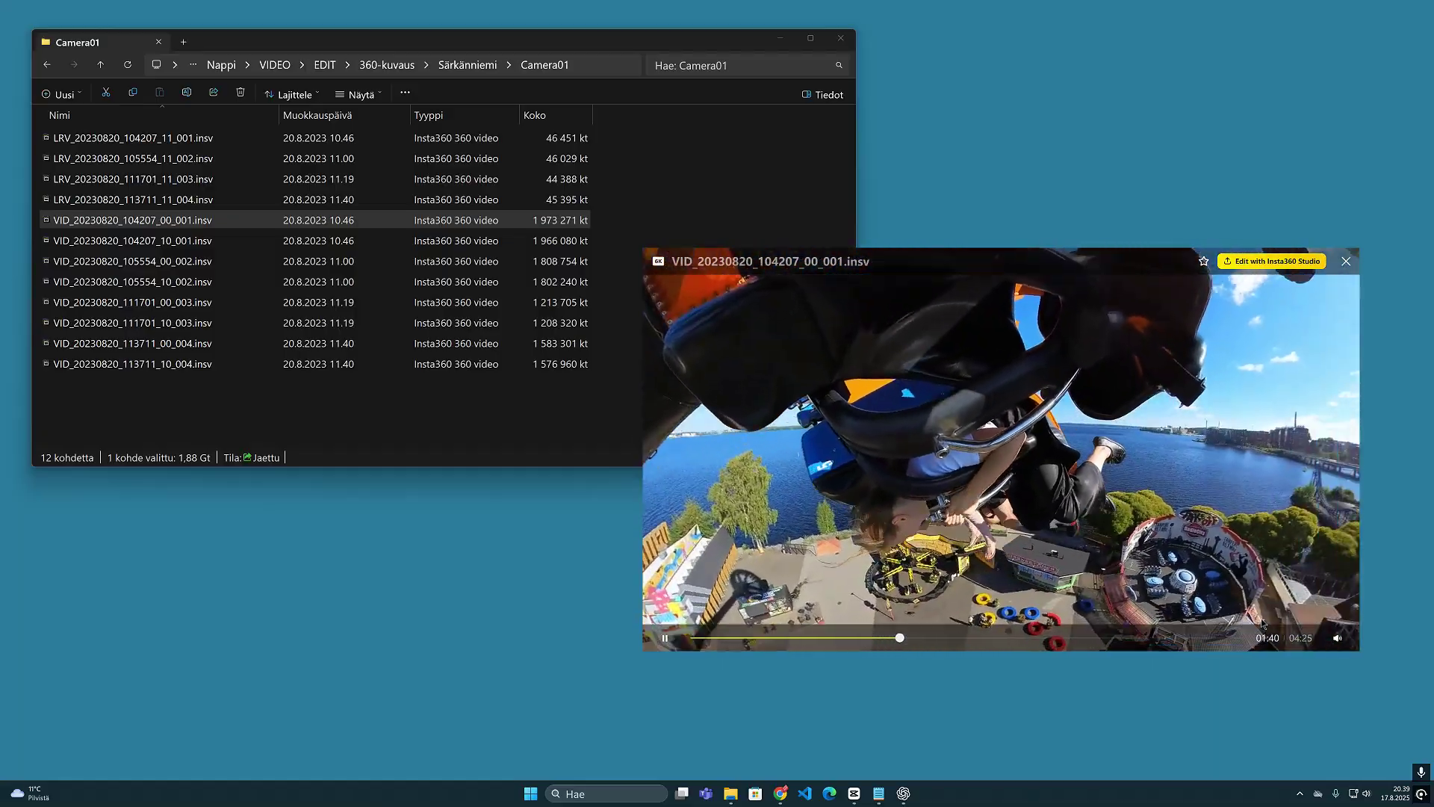
left_click(1336, 638)
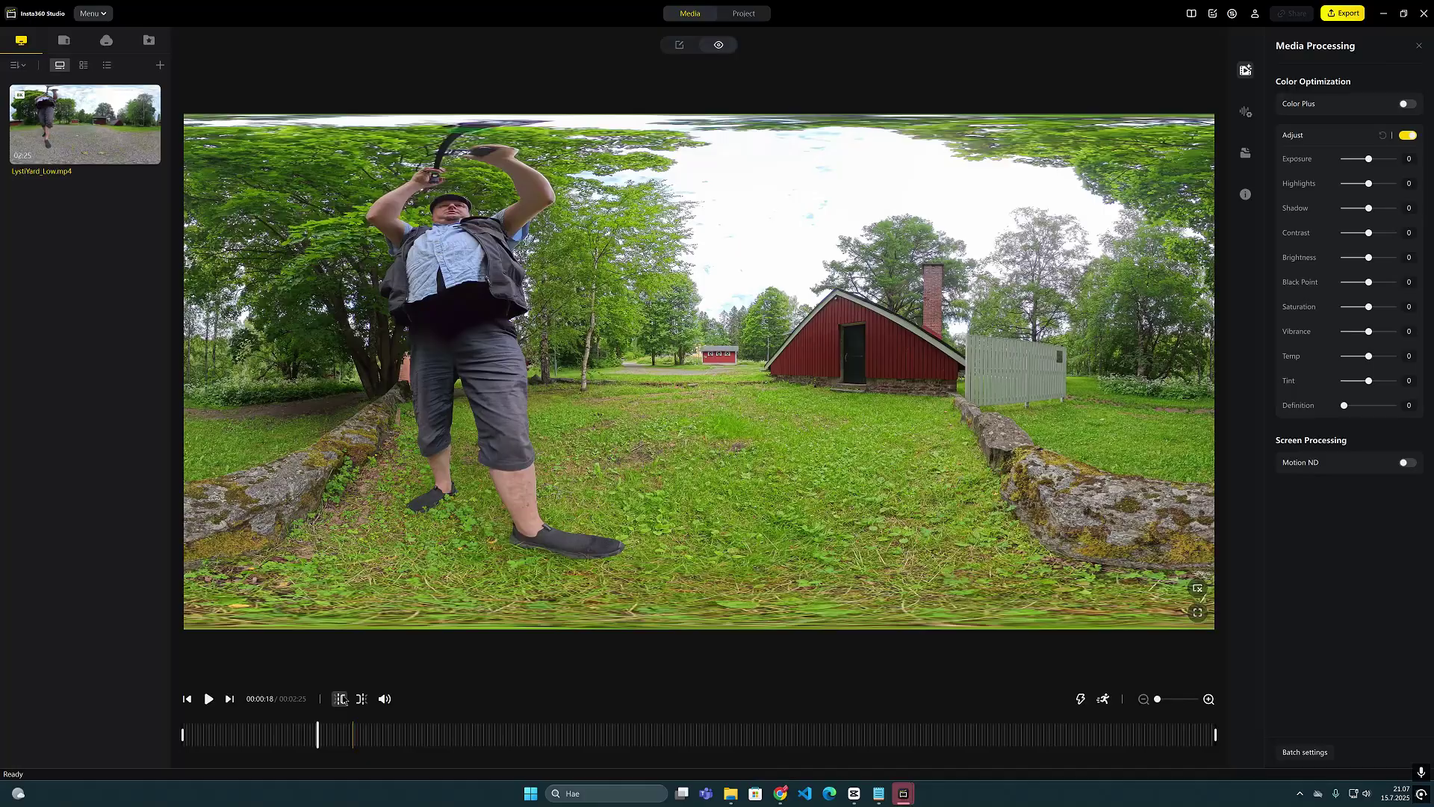
- Scrub the LysiYard_Low.mp4 timeline in Insta360 Studio to about 00:01:27
left_click(331, 740)
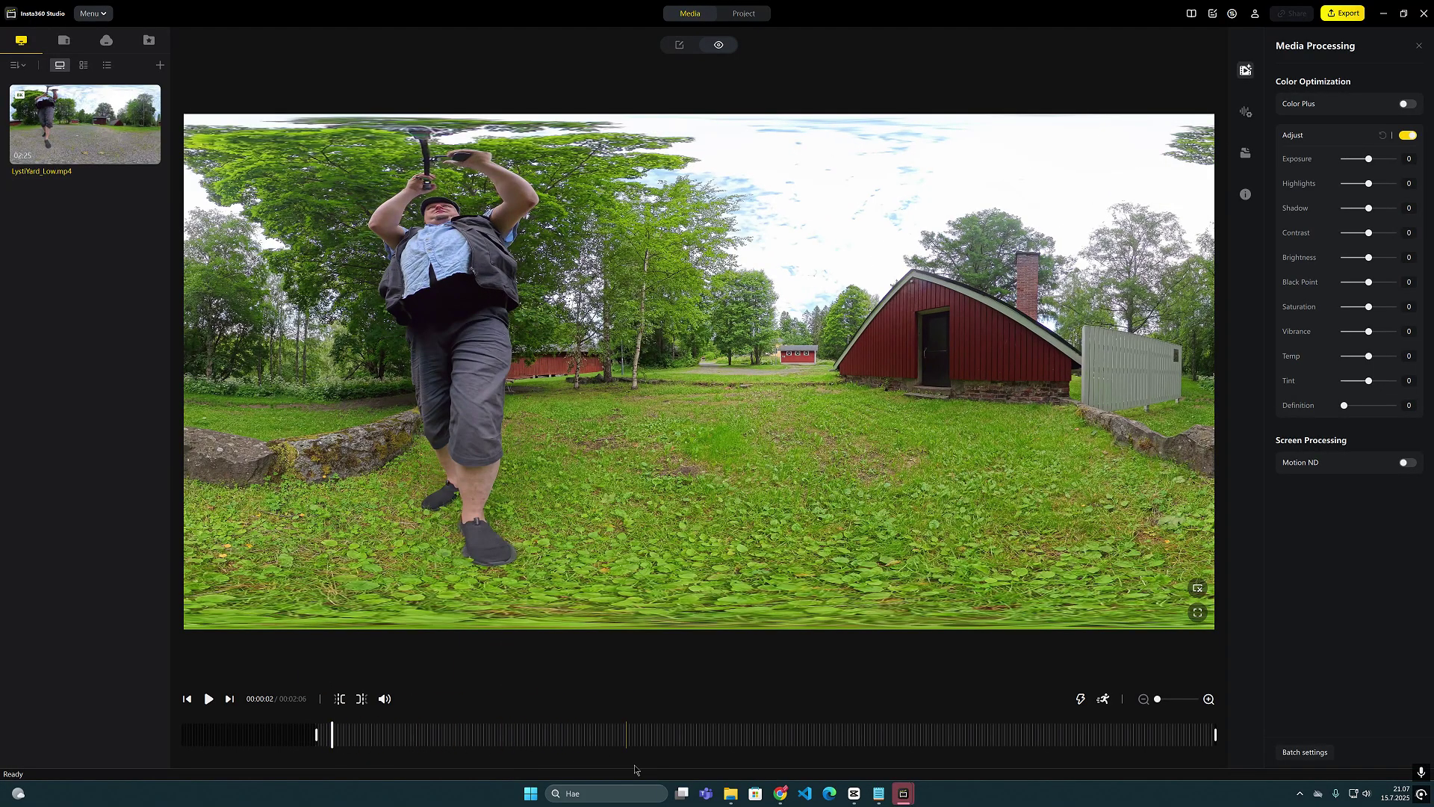
left_click_drag(858, 742, 941, 744)
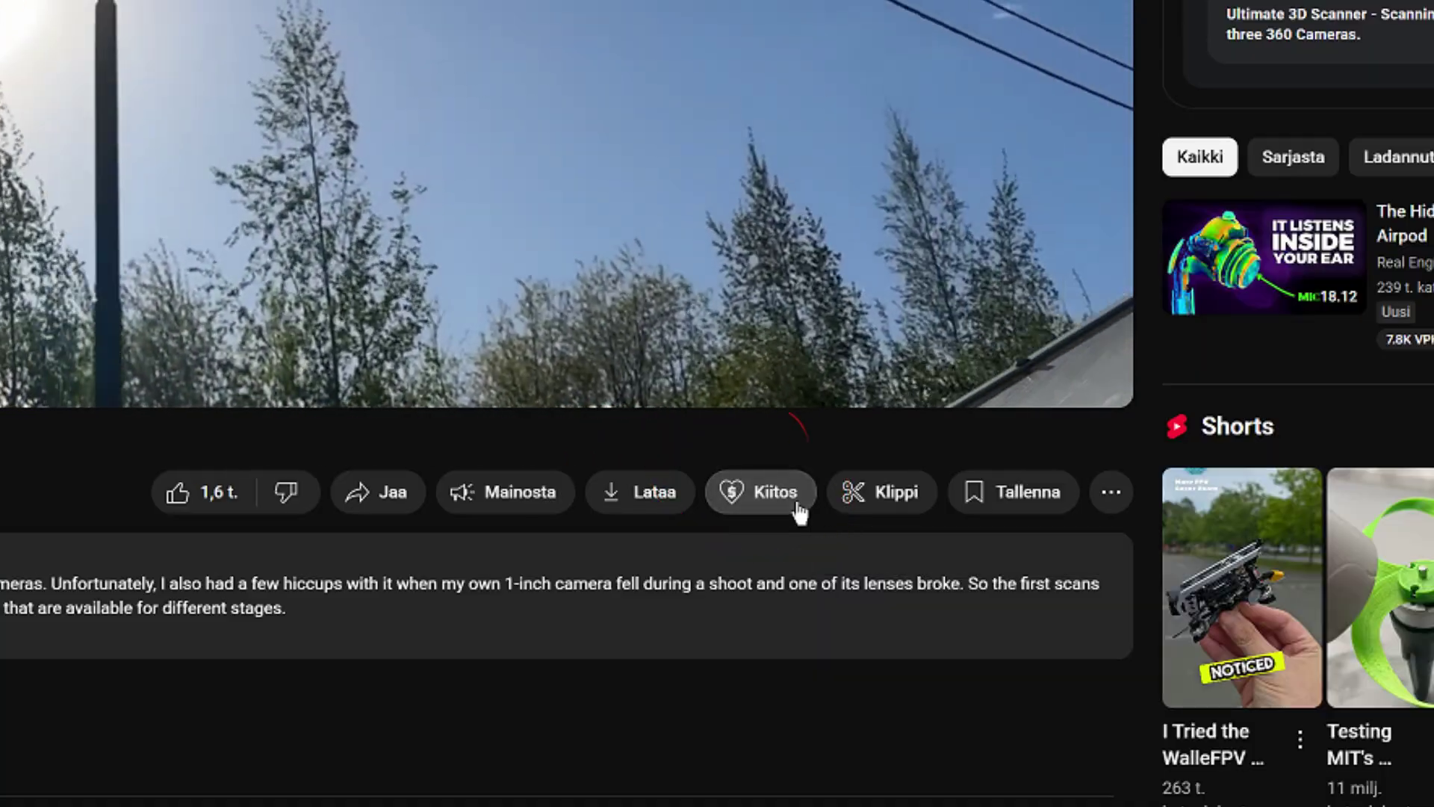
- Open the Super Thanks dialog from the Kiitos button under the 3D scanner video, then close it
left_click(798, 512)
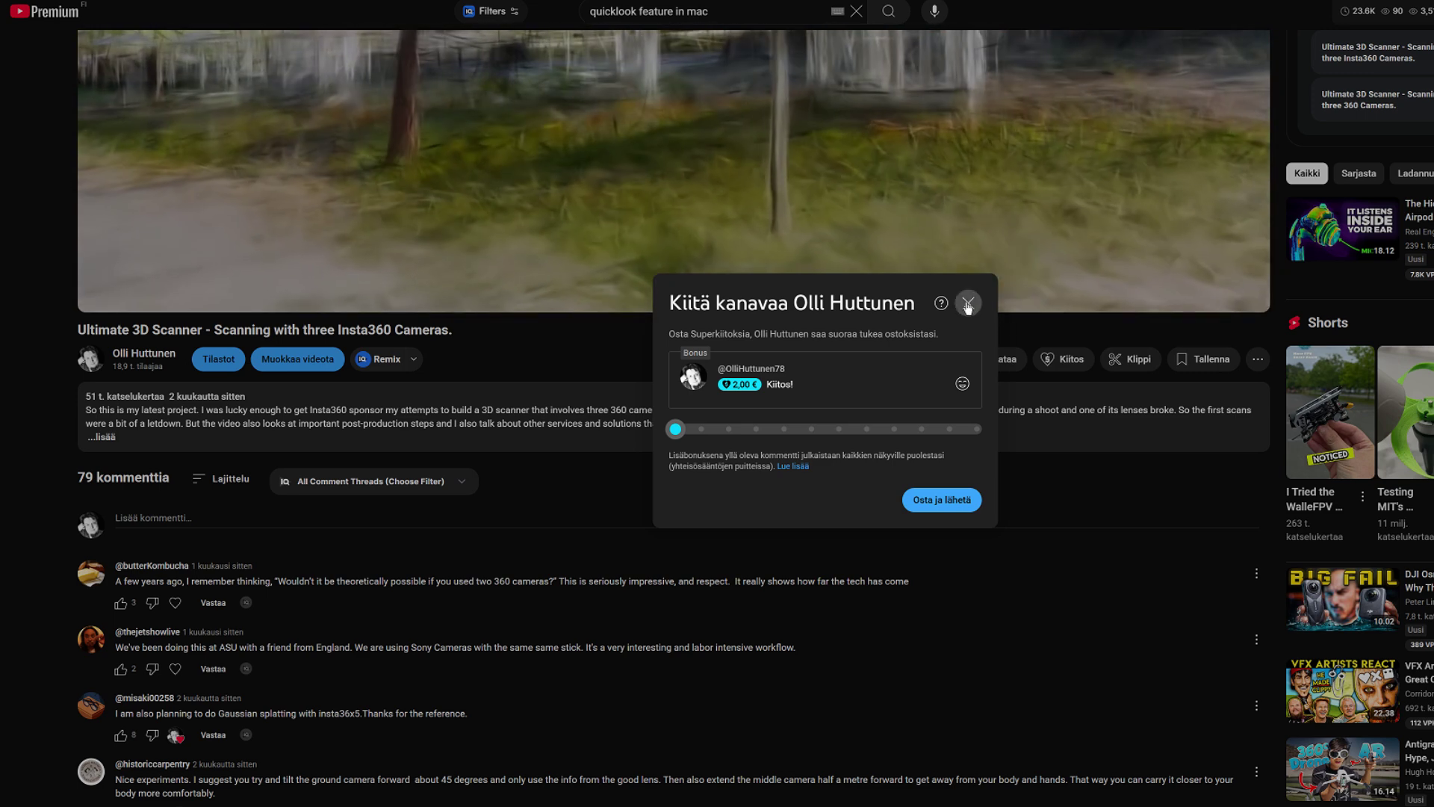
left_click(968, 307)
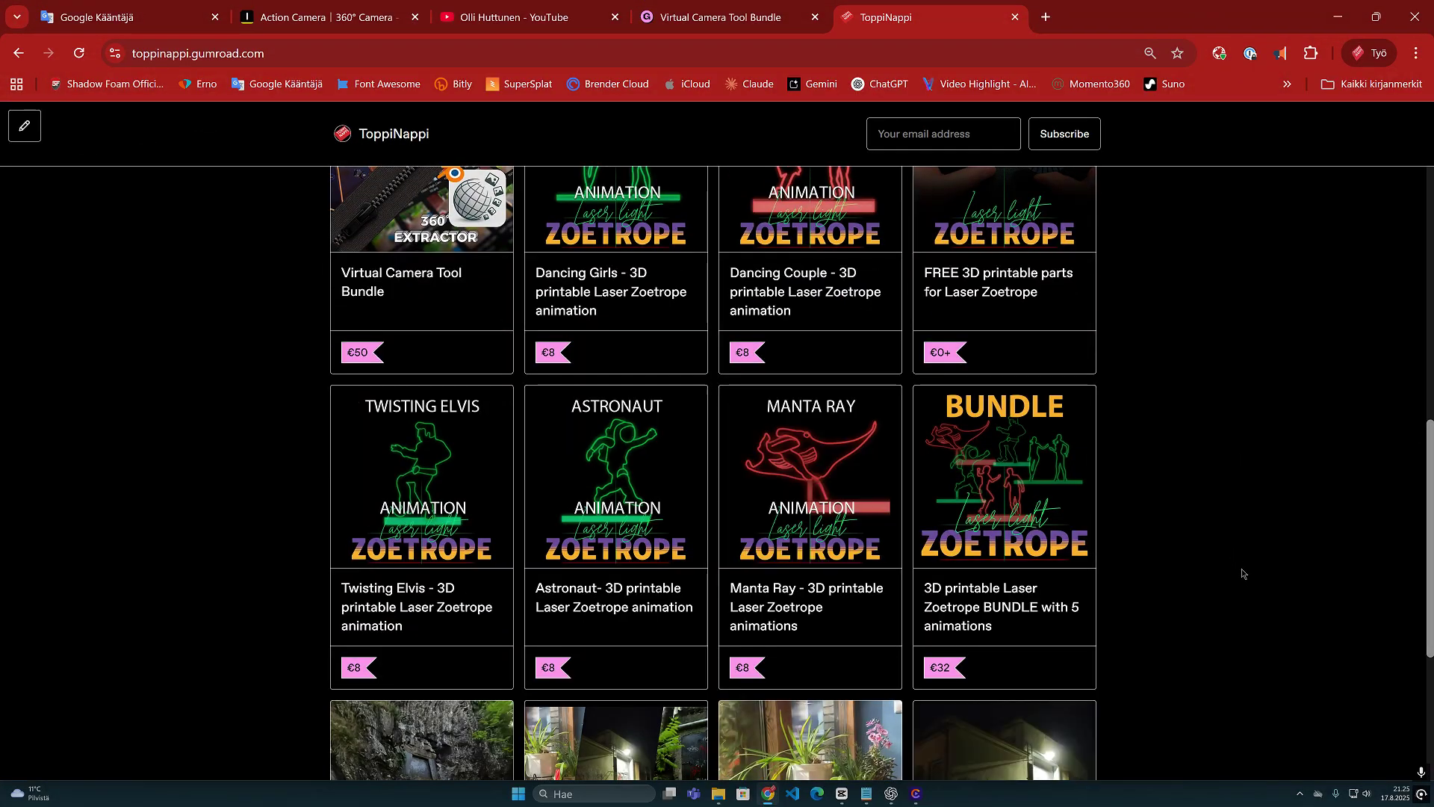
scroll(1242, 574, "down", 4)
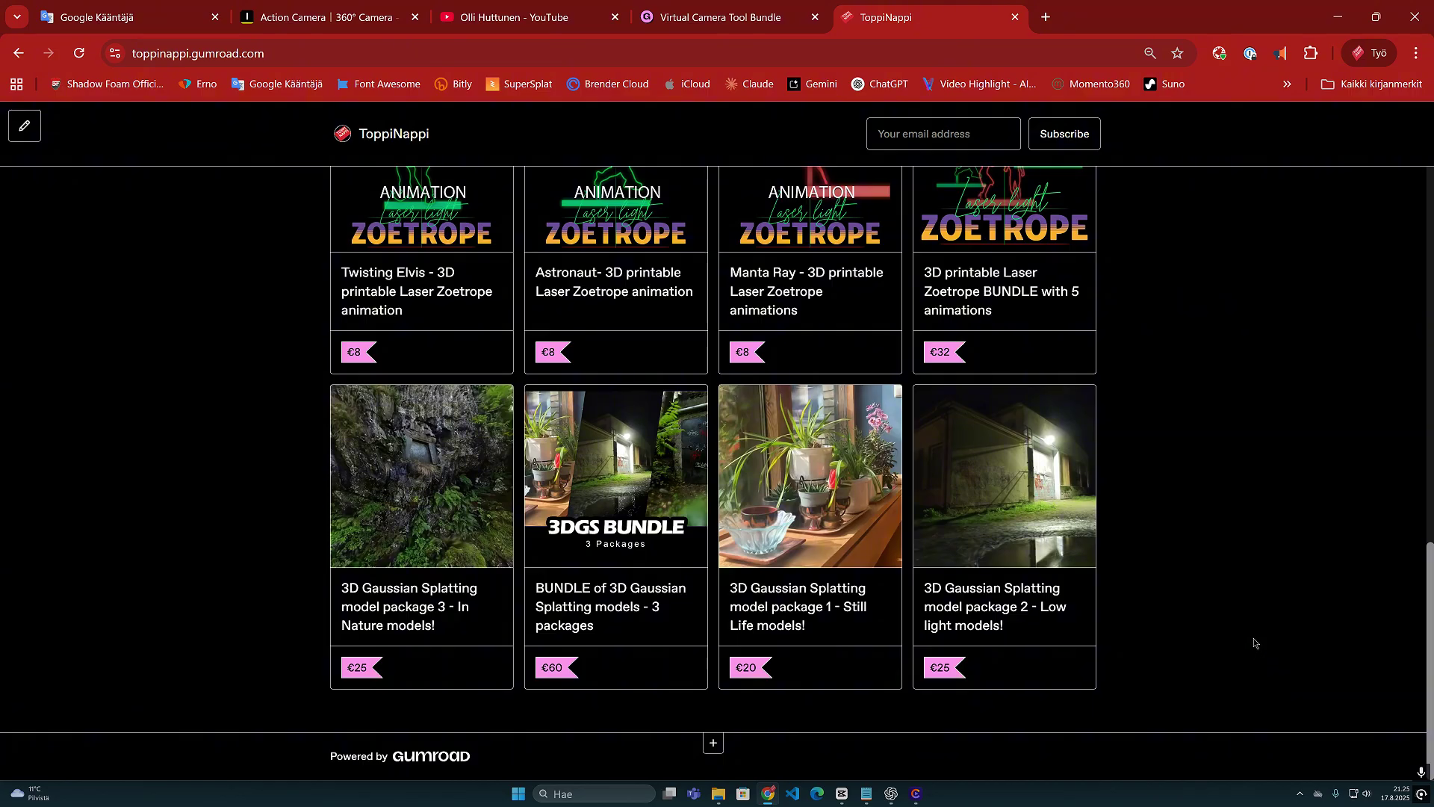
- Scroll the bundle listing and play the product video on the €26 360 Extractor tool for Blender page
scroll(1254, 638, "up", 12)
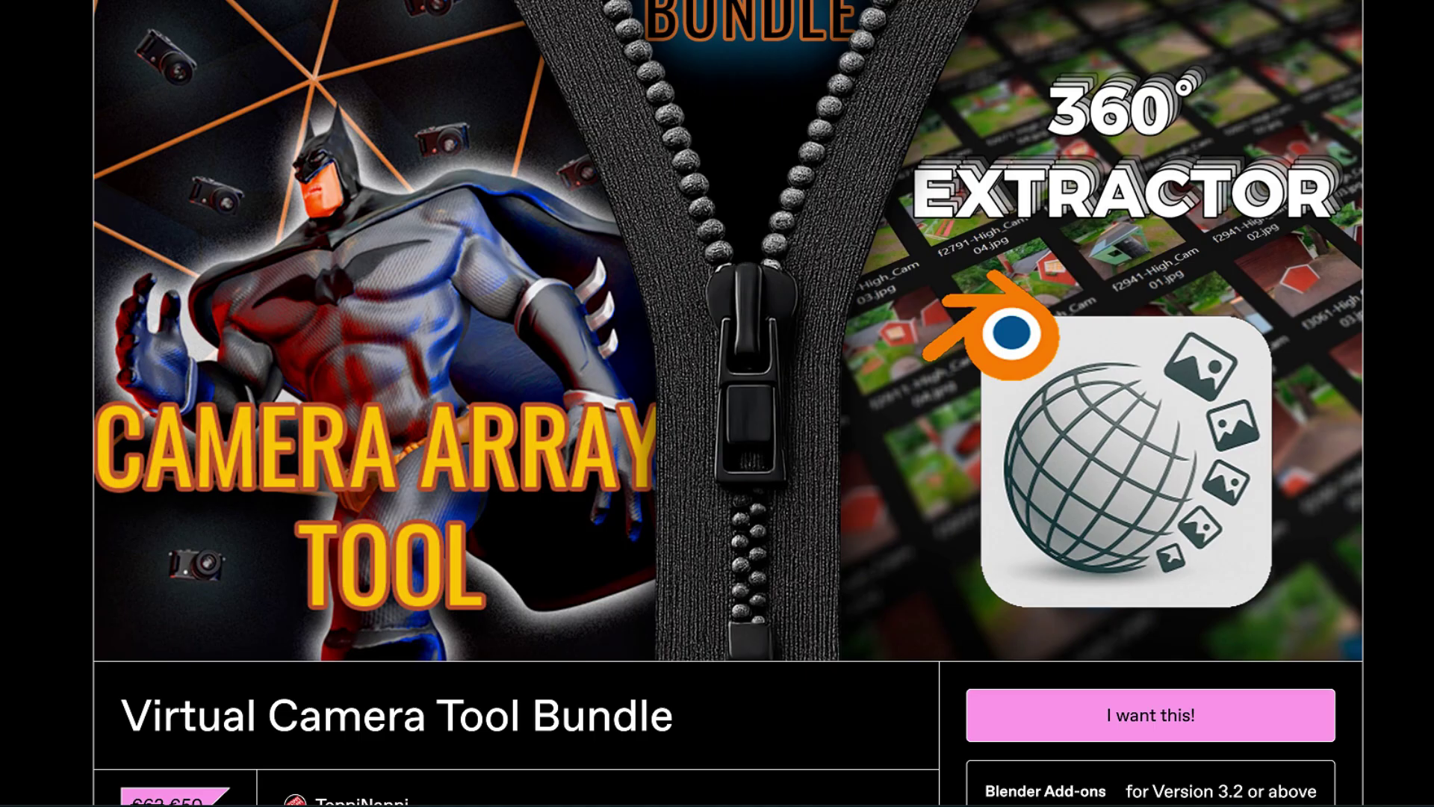
scroll(717, 418, "down", 1)
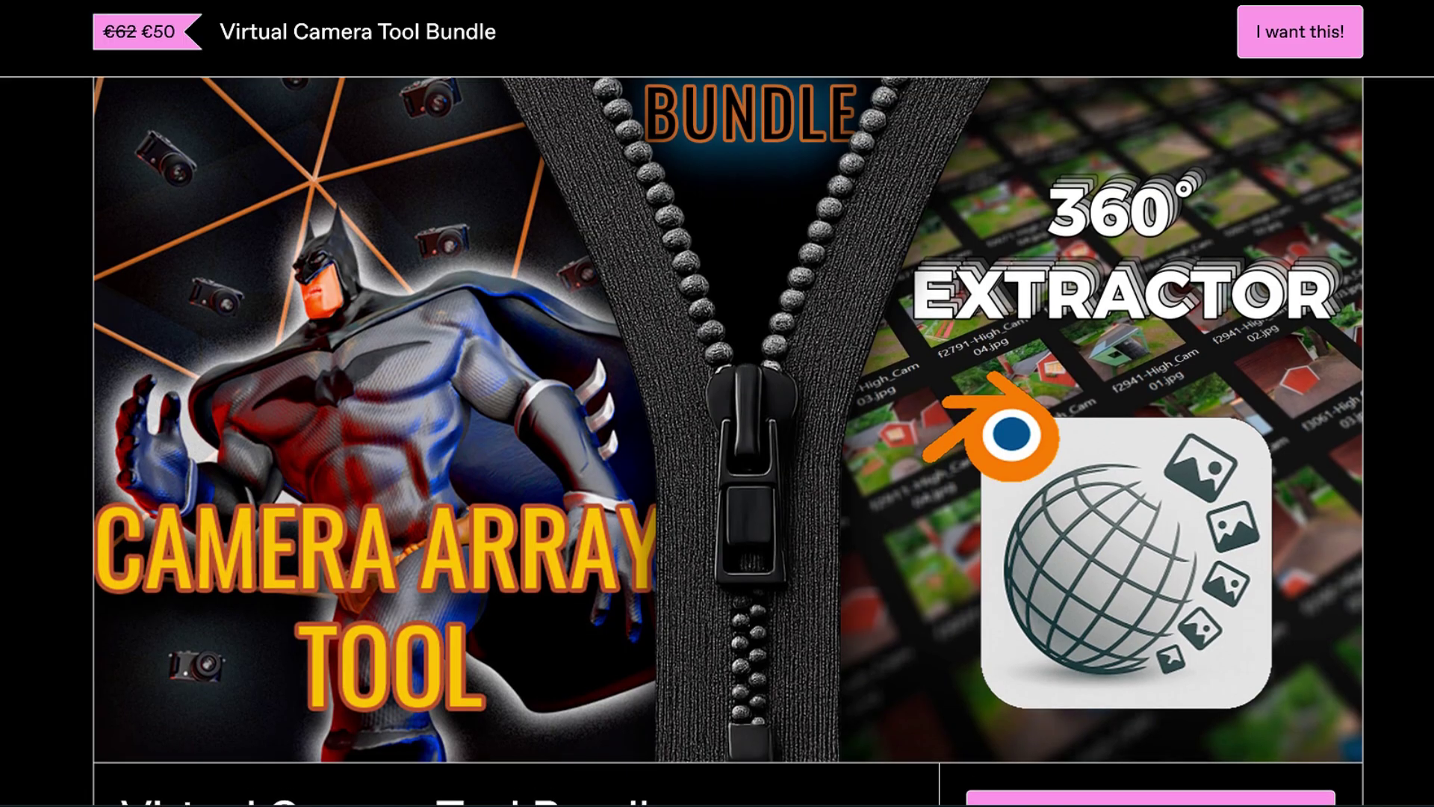
scroll(717, 419, "up", 1)
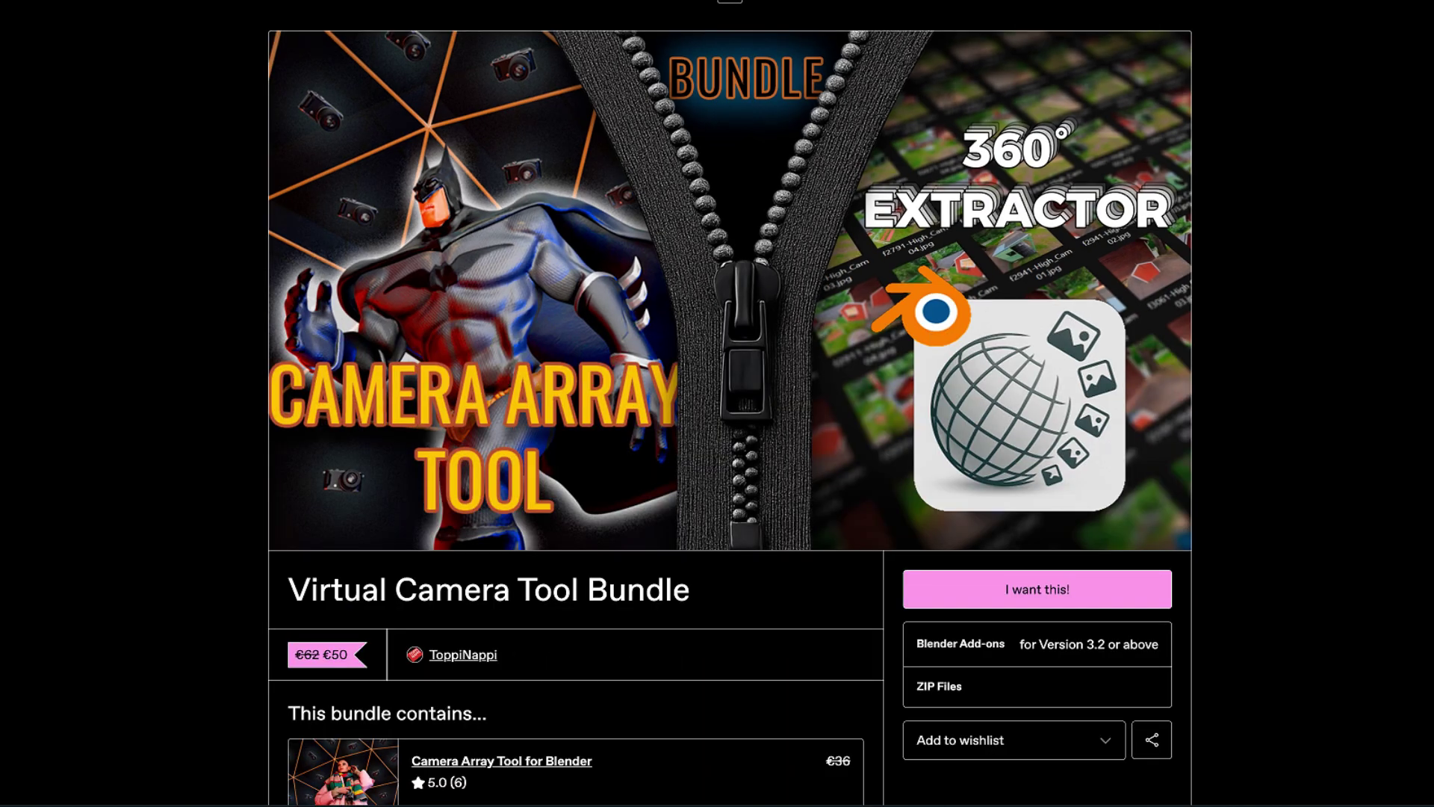
scroll(575, 419, "down", 10)
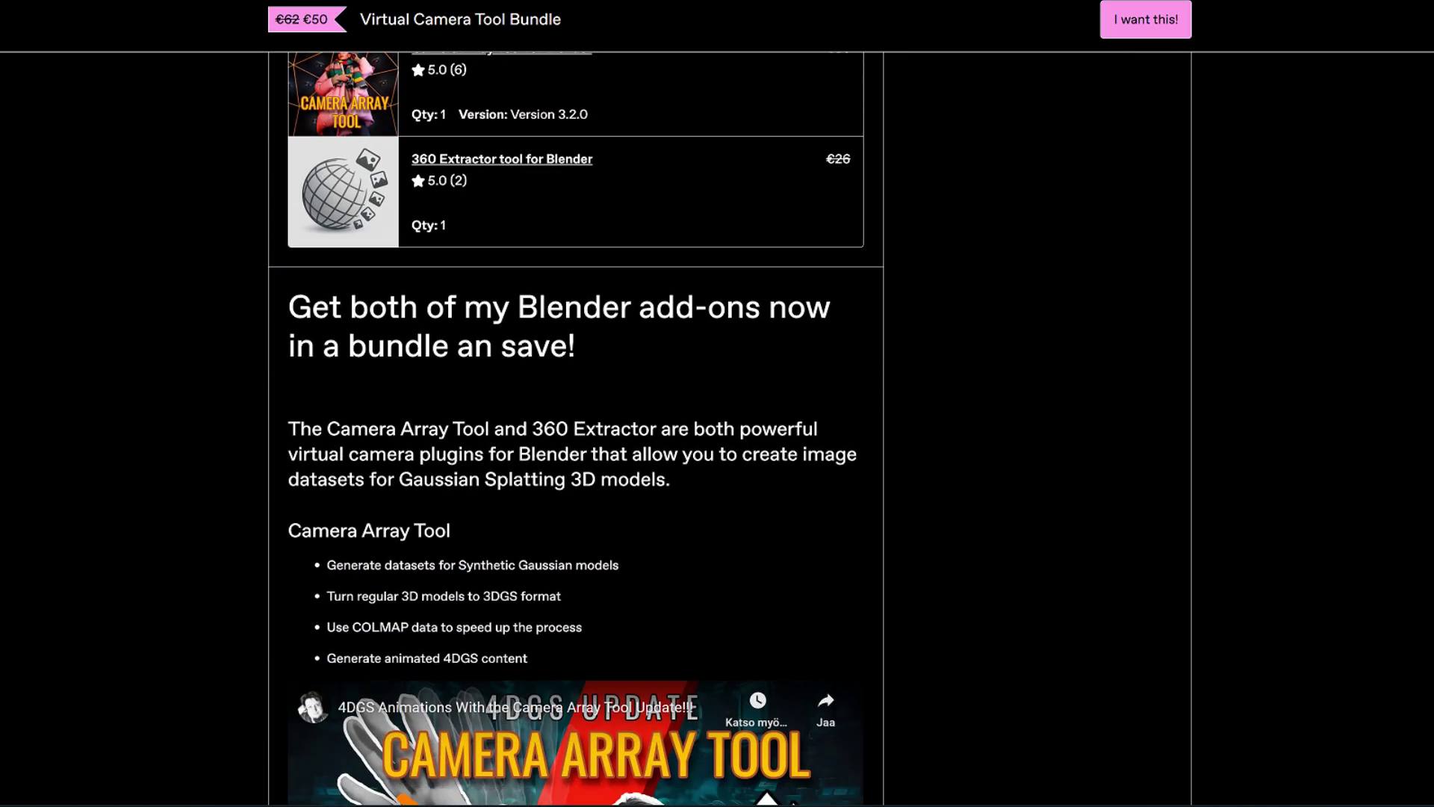
scroll(575, 429, "down", 10)
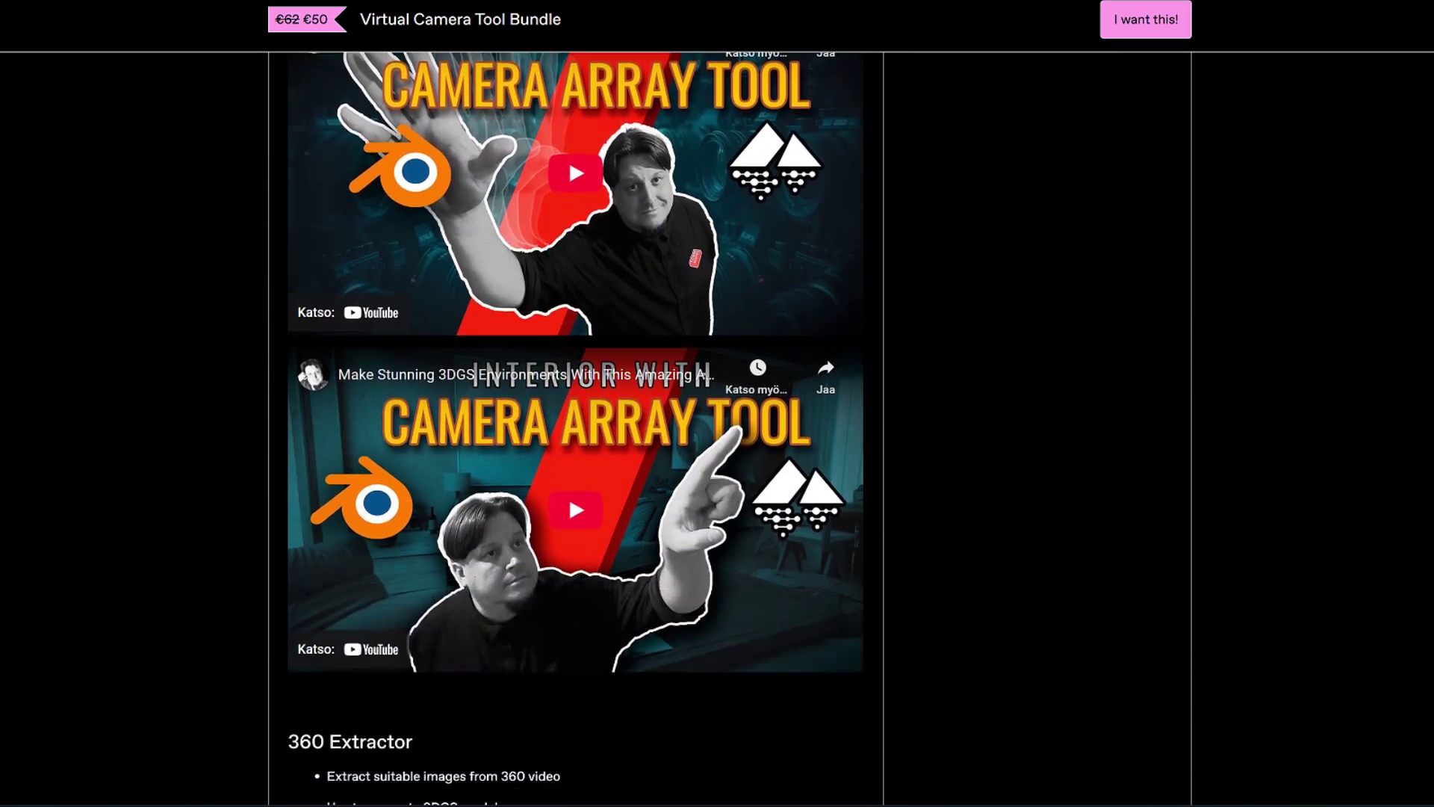
scroll(575, 418, "down", 2)
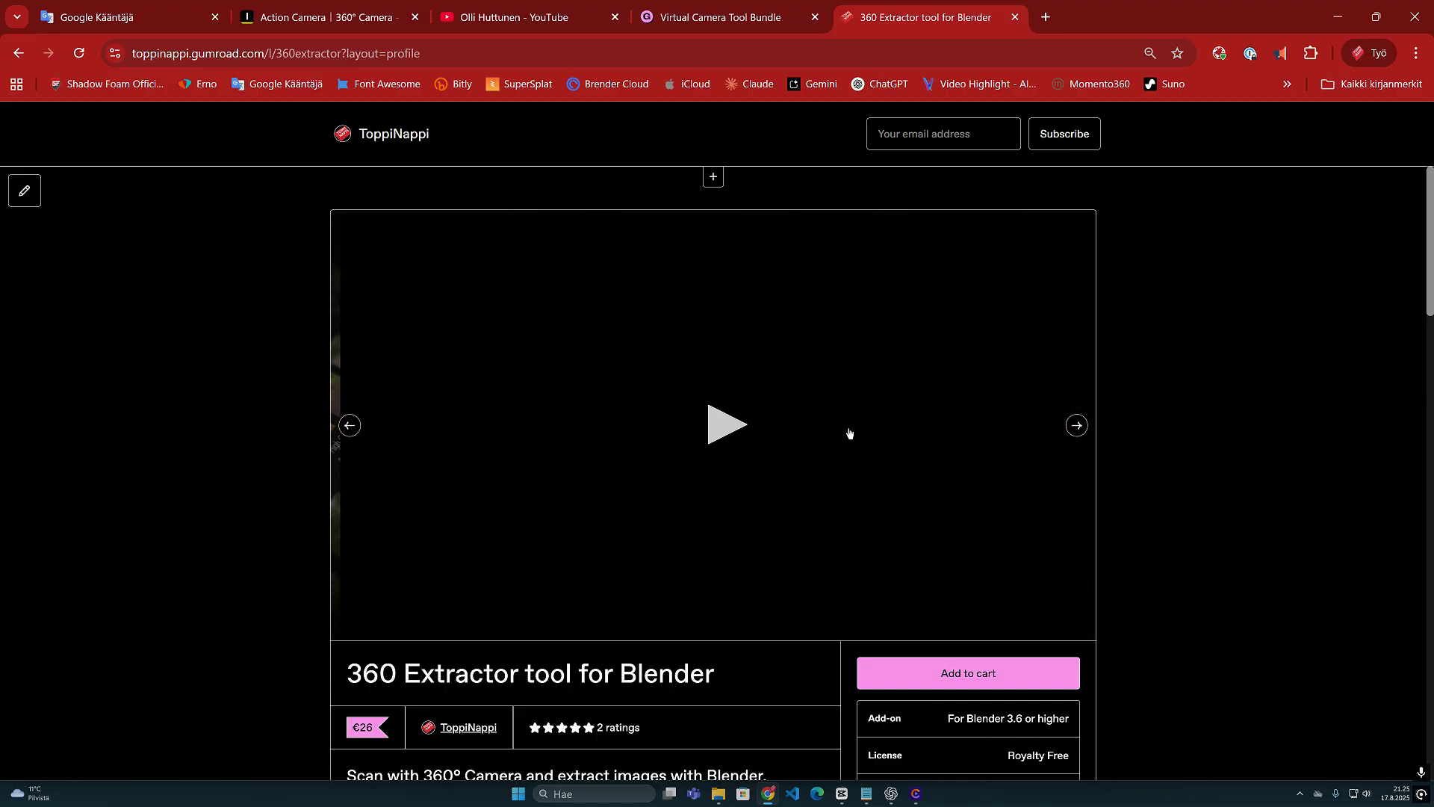
left_click(707, 431)
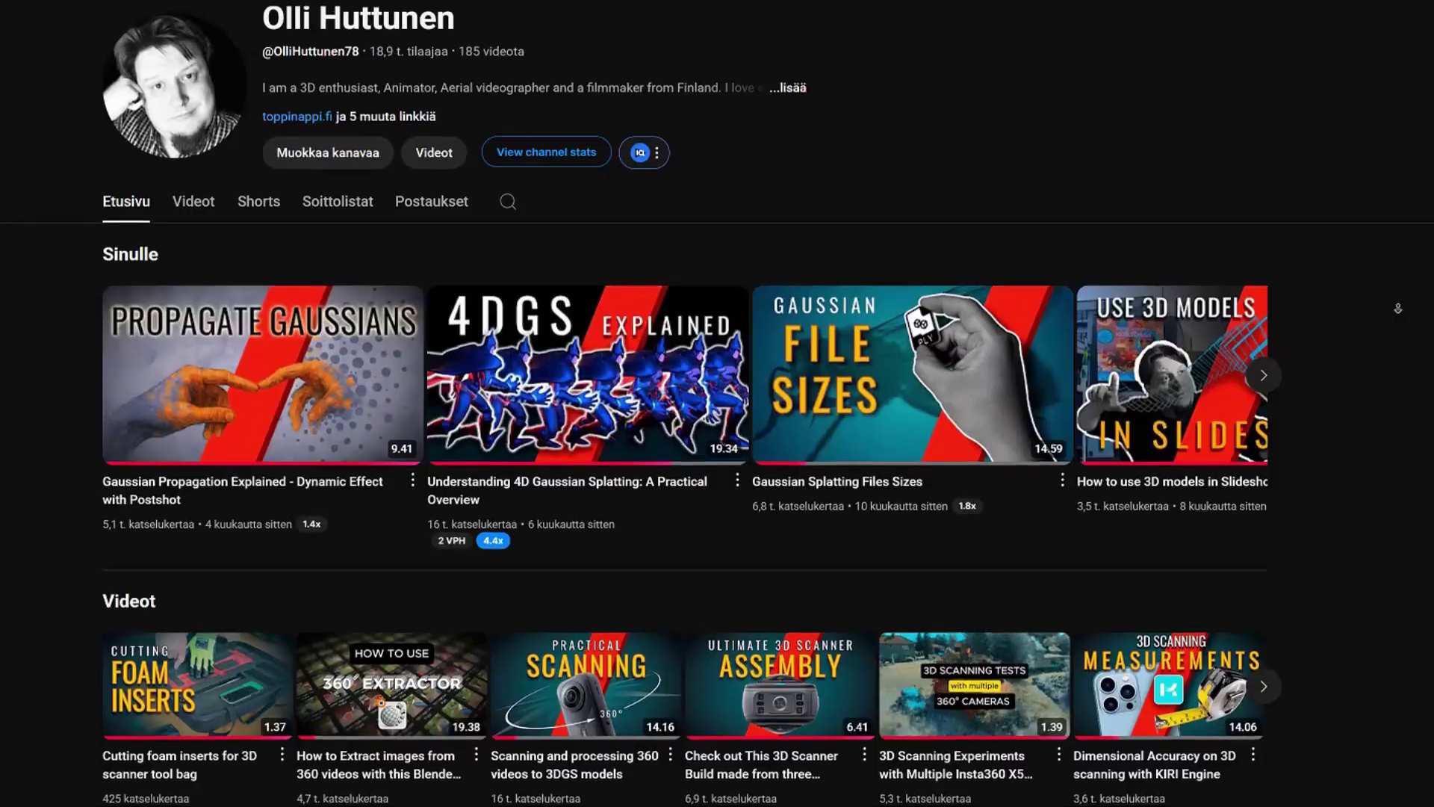
scroll(717, 403, "up", 1)
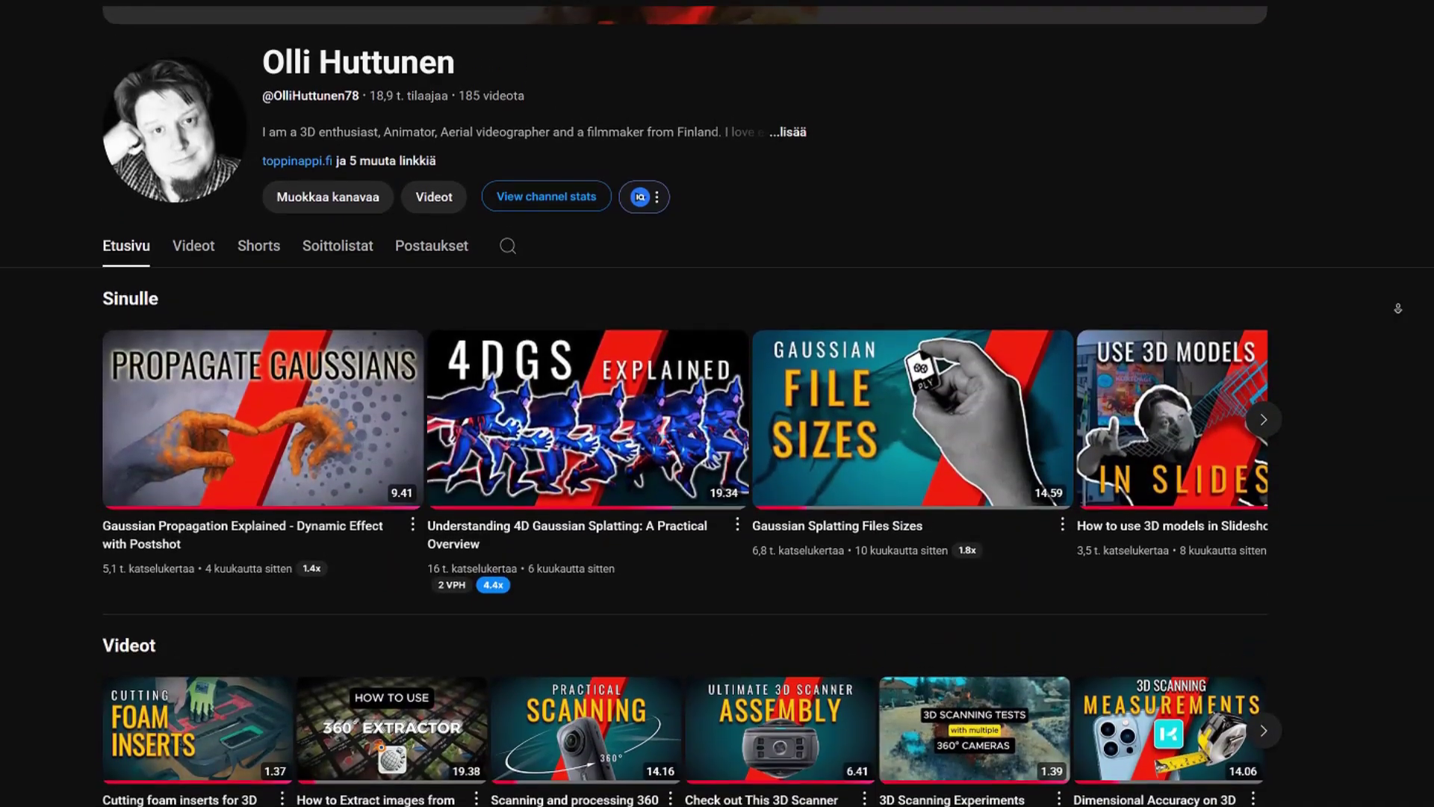
scroll(717, 404, "up", 1)
scroll(717, 403, "up", 1)
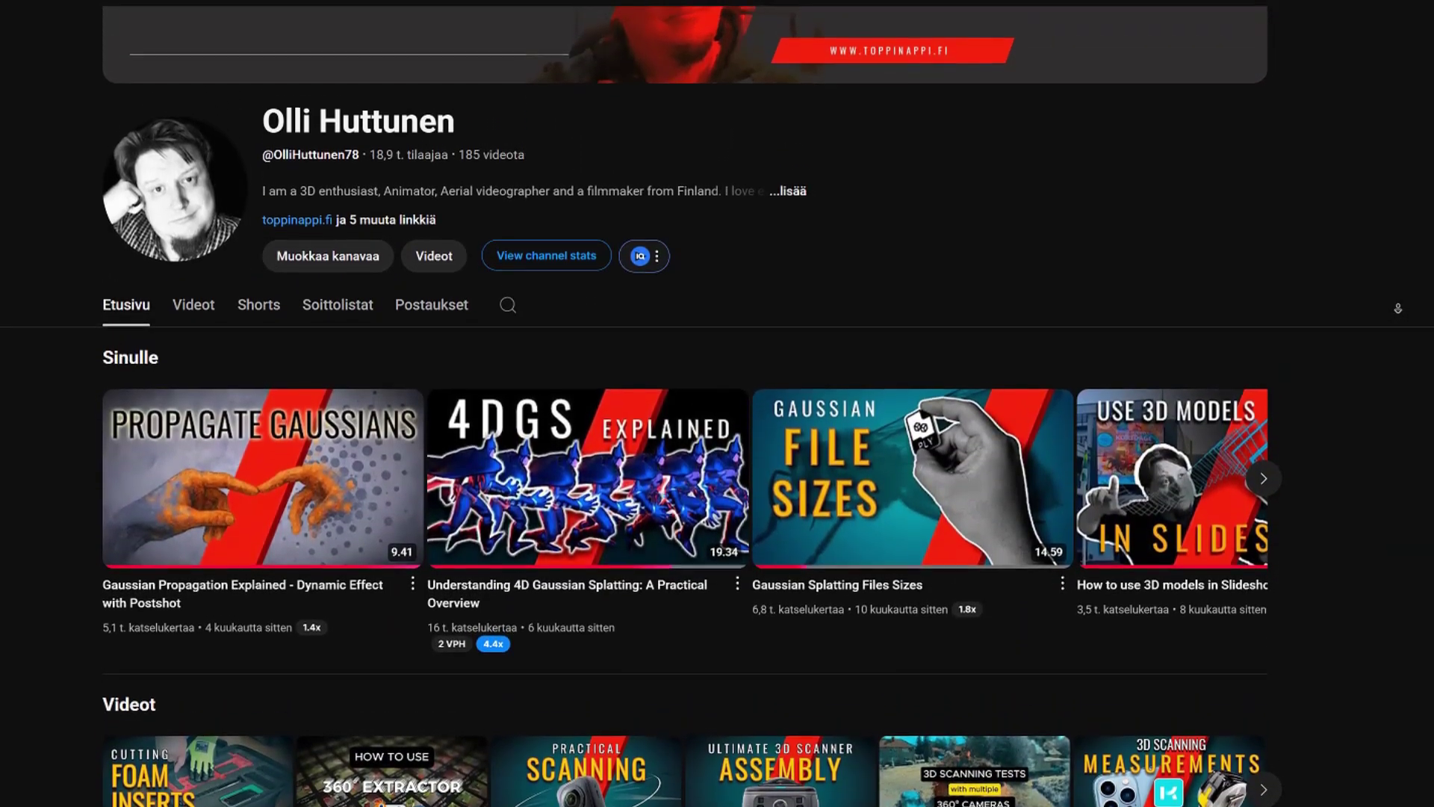
scroll(718, 403, "up", 1)
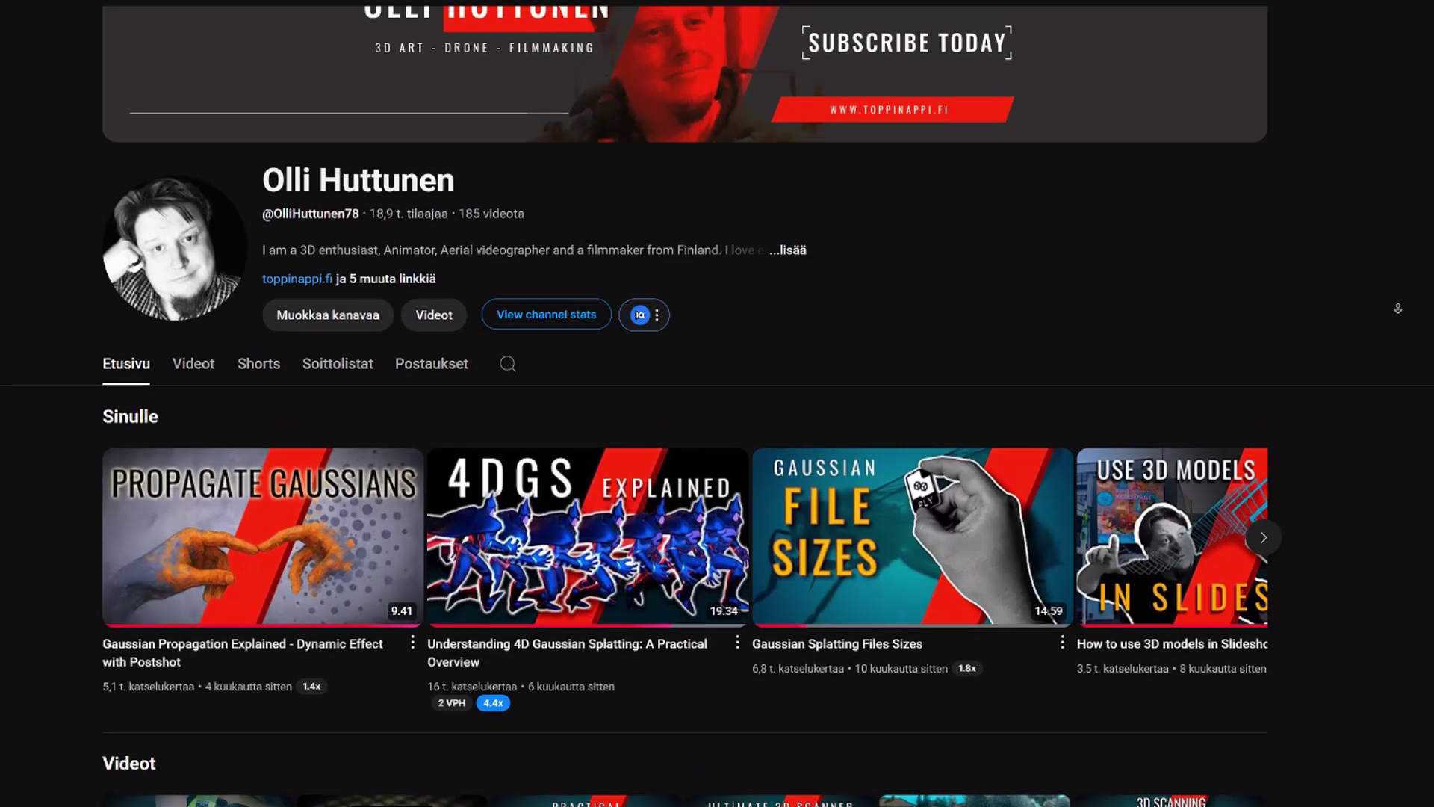